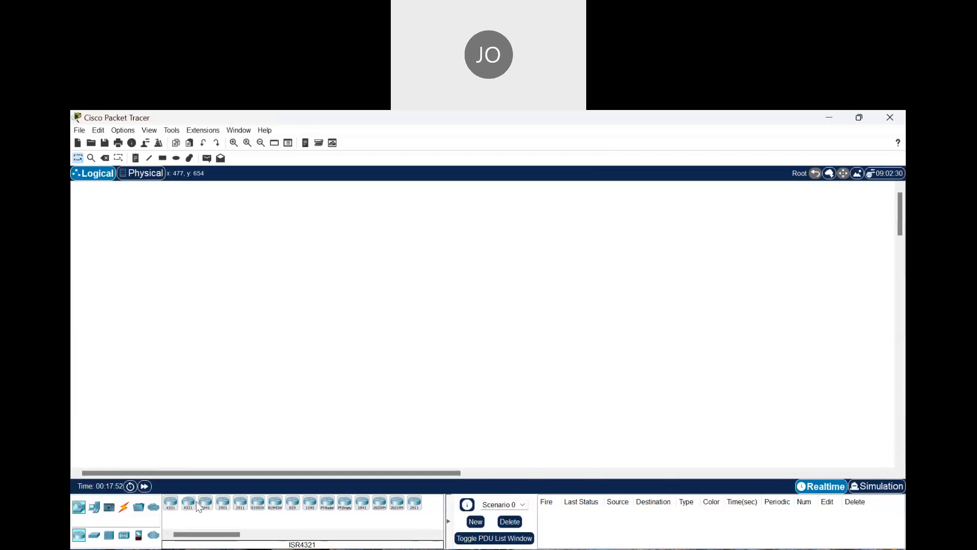
pyautogui.click(95, 508)
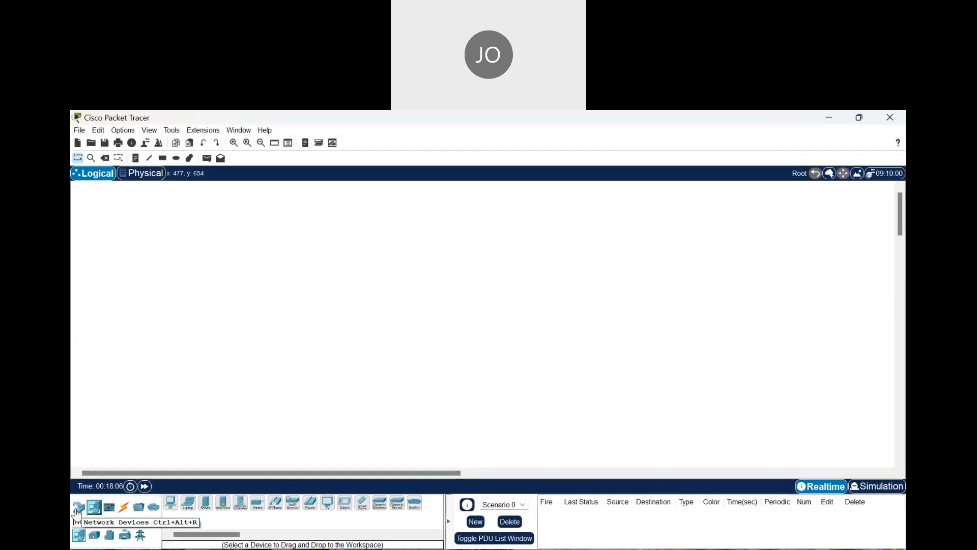
pyautogui.click(78, 507)
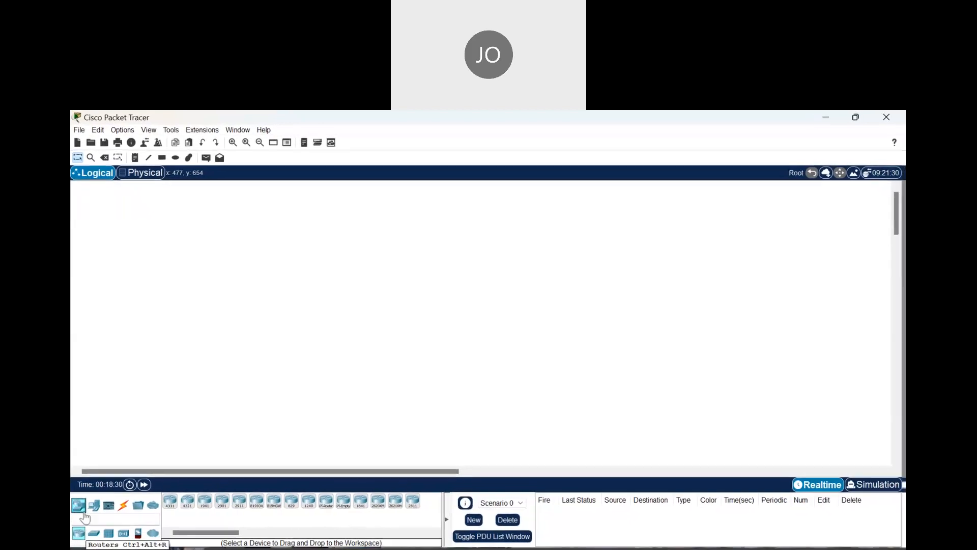
pyautogui.click(95, 505)
pyautogui.click(96, 536)
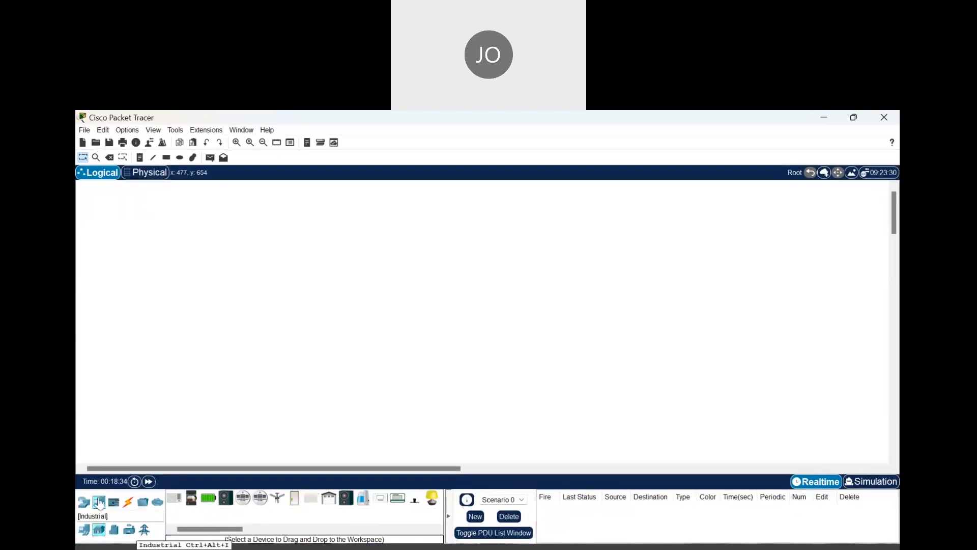
pyautogui.click(84, 501)
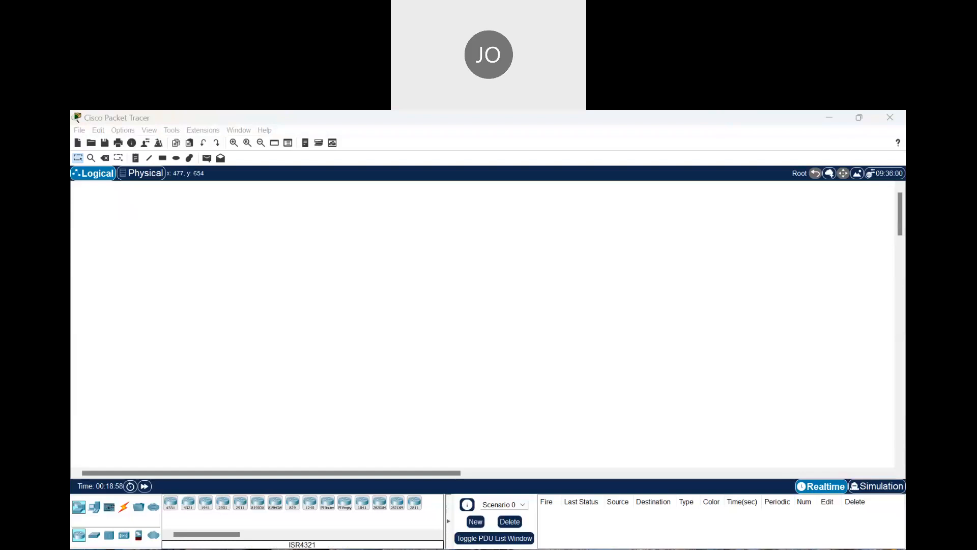
# - Place one 2911, one 1941 and one ISR4331 router side by side in the workspace, from right to left
pyautogui.moveTo(240, 502); pyautogui.dragTo(376, 285)
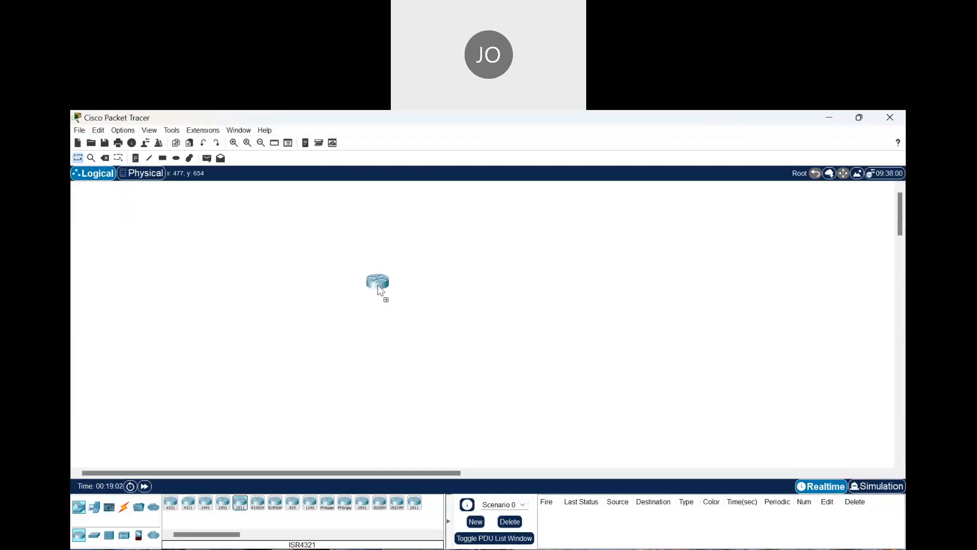
pyautogui.click(437, 309)
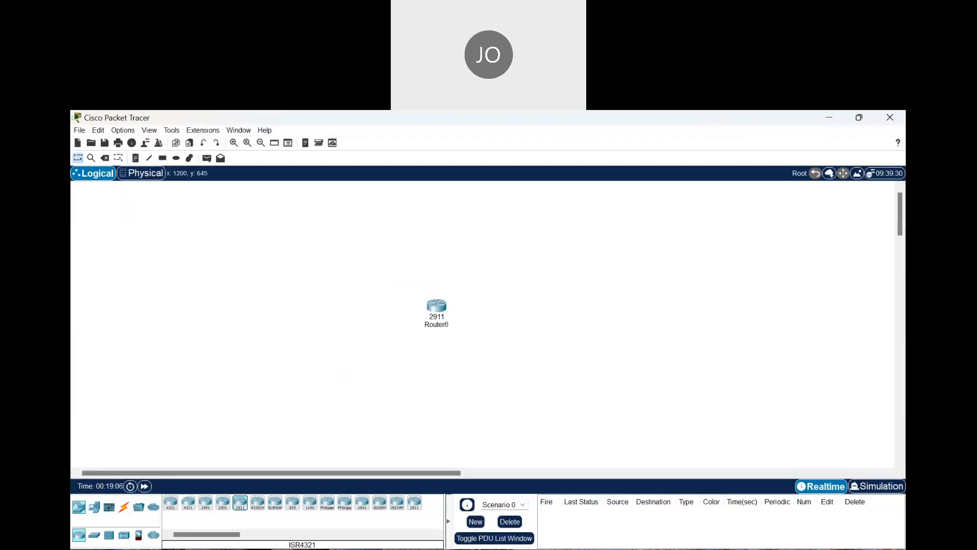
pyautogui.hotkey('alt', 'Tab')
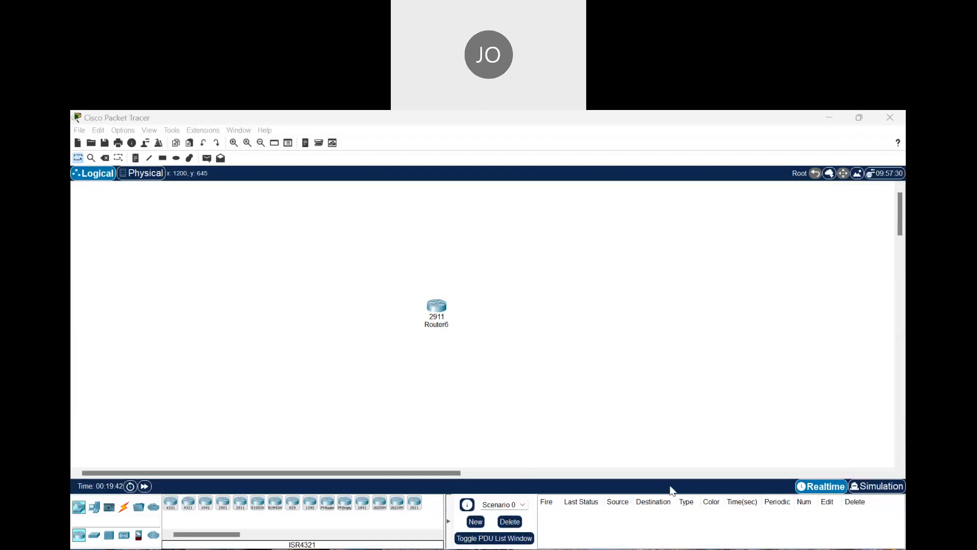
pyautogui.click(636, 484)
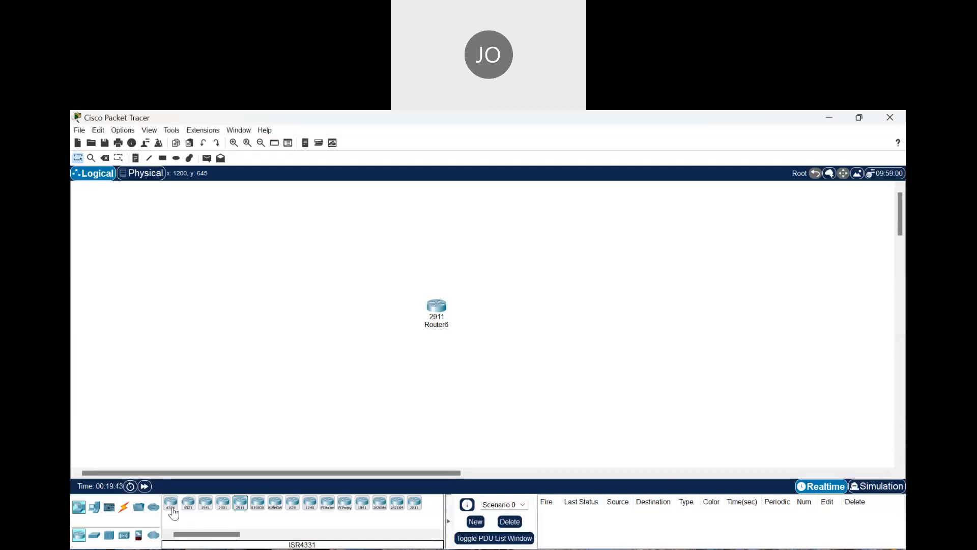
pyautogui.click(207, 506)
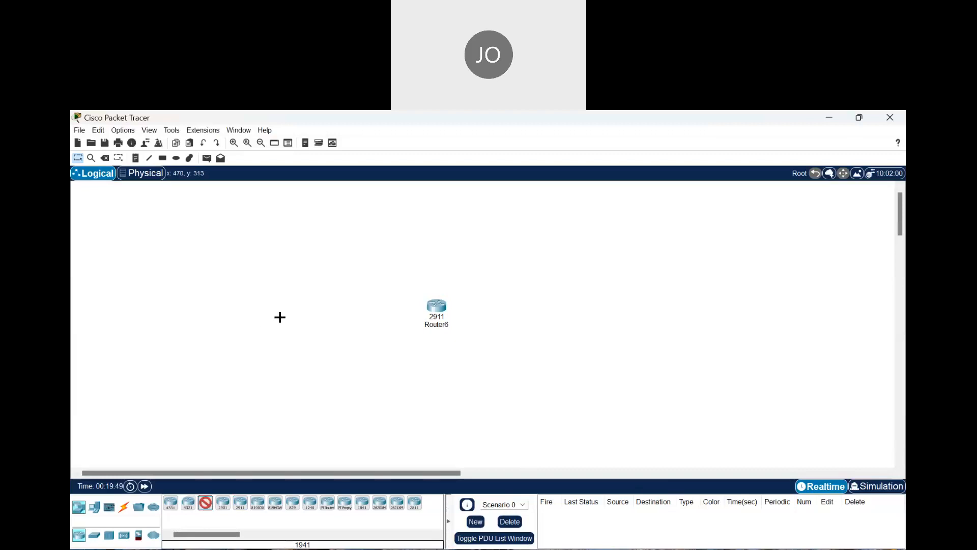
pyautogui.click(303, 313)
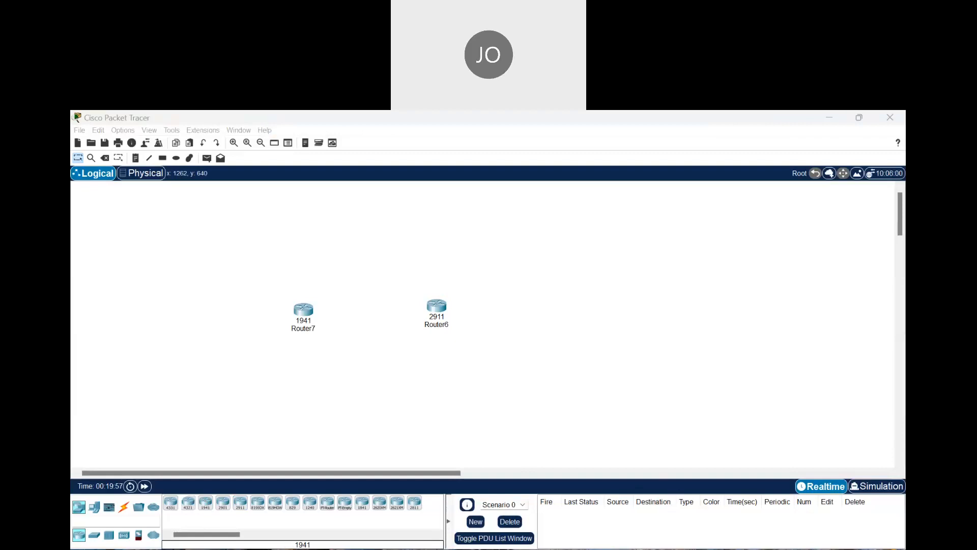
pyautogui.click(633, 541)
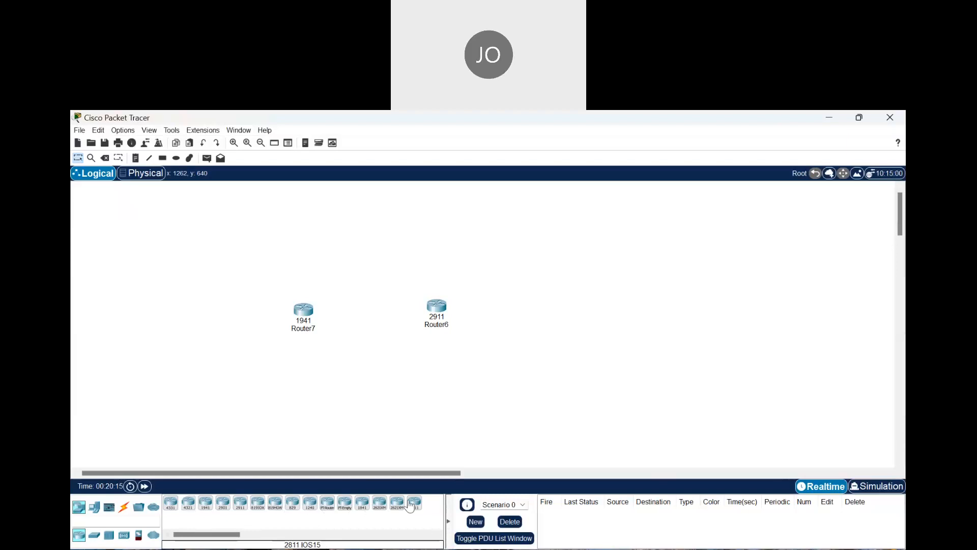
pyautogui.click(173, 506)
pyautogui.click(191, 320)
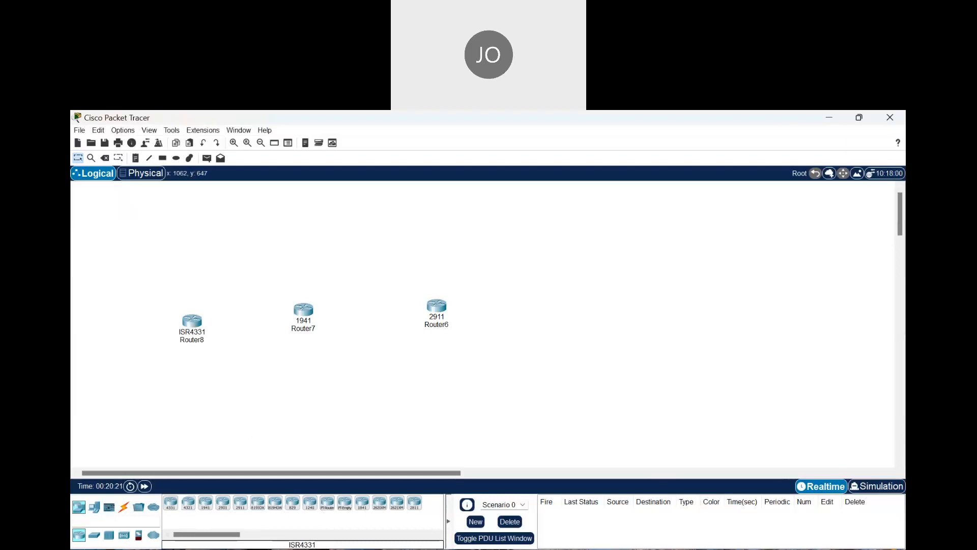
pyautogui.hotkey('alt', 'Tab')
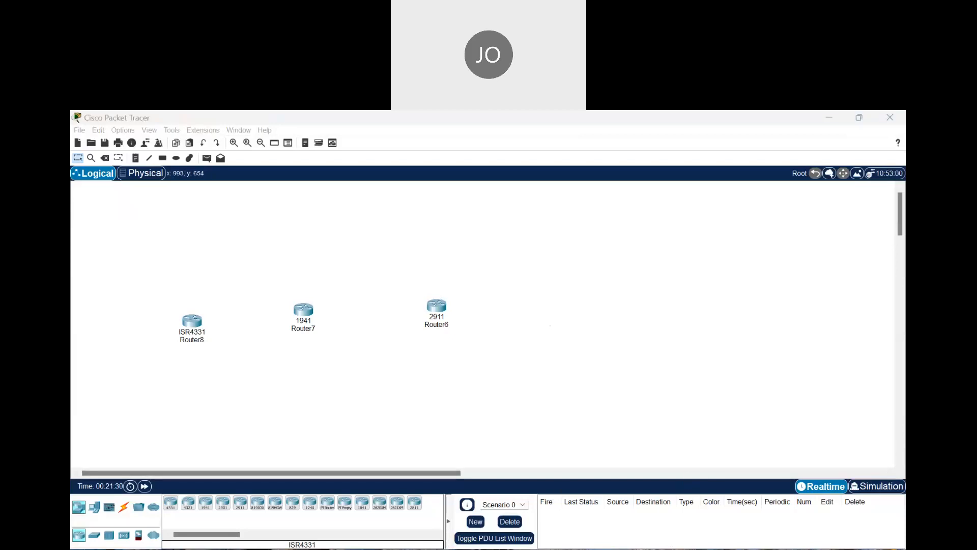
# - Place seven ISR4321 routers in succession around the three existing routers, then end the repeated placement
pyautogui.click(199, 483)
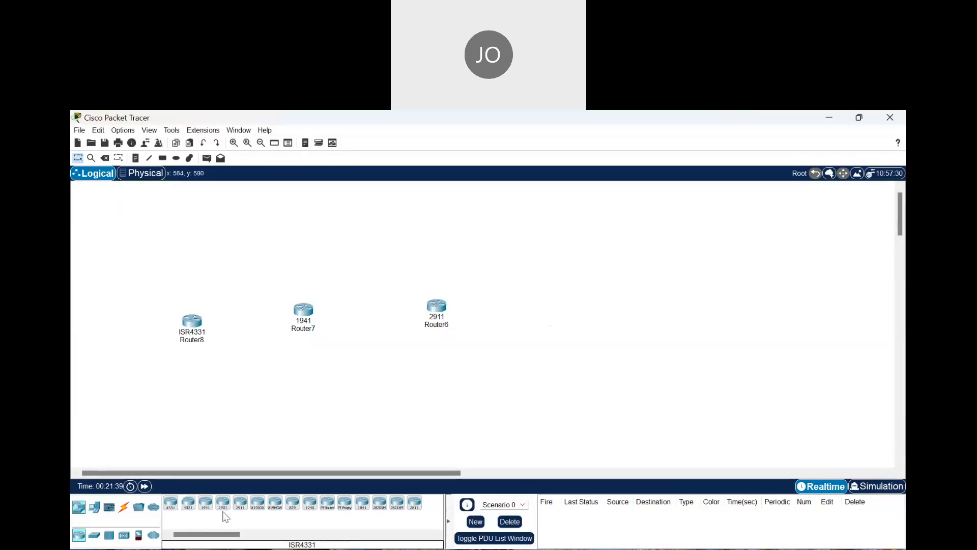
pyautogui.click(189, 506)
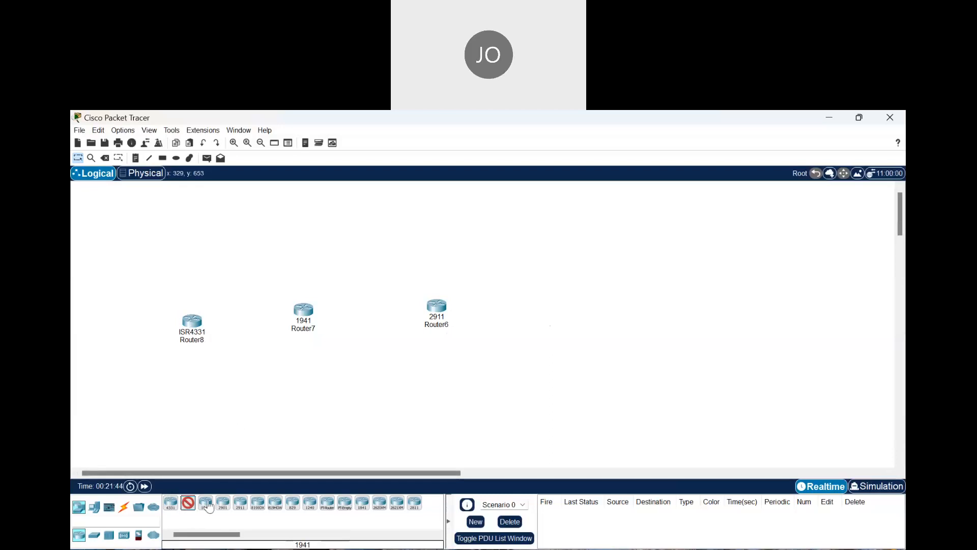
pyautogui.click(314, 395)
pyautogui.click(428, 398)
pyautogui.click(503, 352)
pyautogui.click(537, 255)
pyautogui.click(435, 249)
pyautogui.click(296, 249)
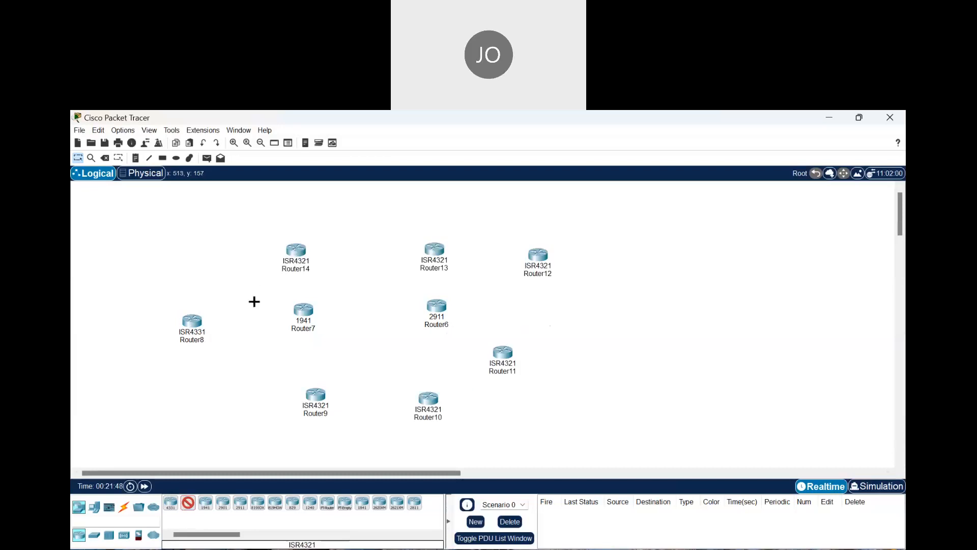
pyautogui.click(244, 367)
pyautogui.click(189, 505)
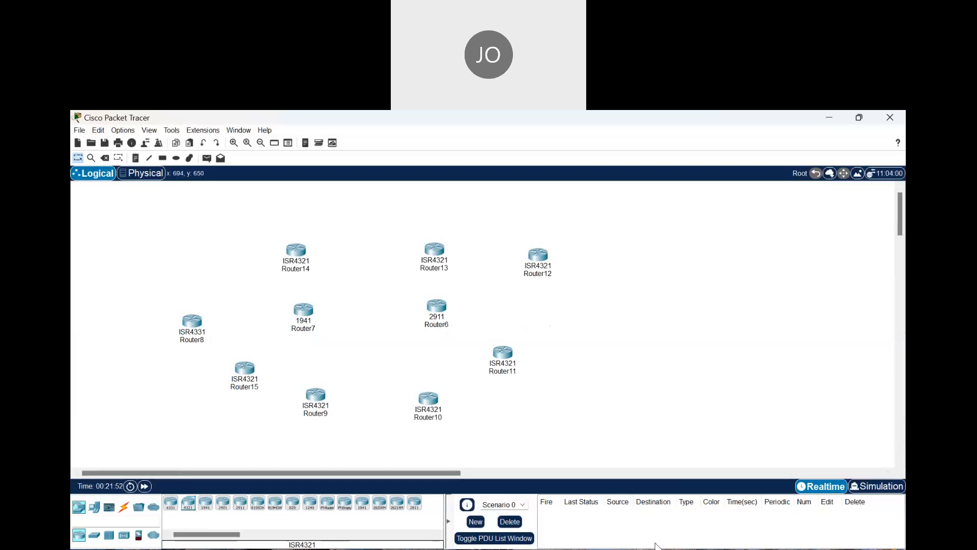
pyautogui.hotkey('alt', 'Tab')
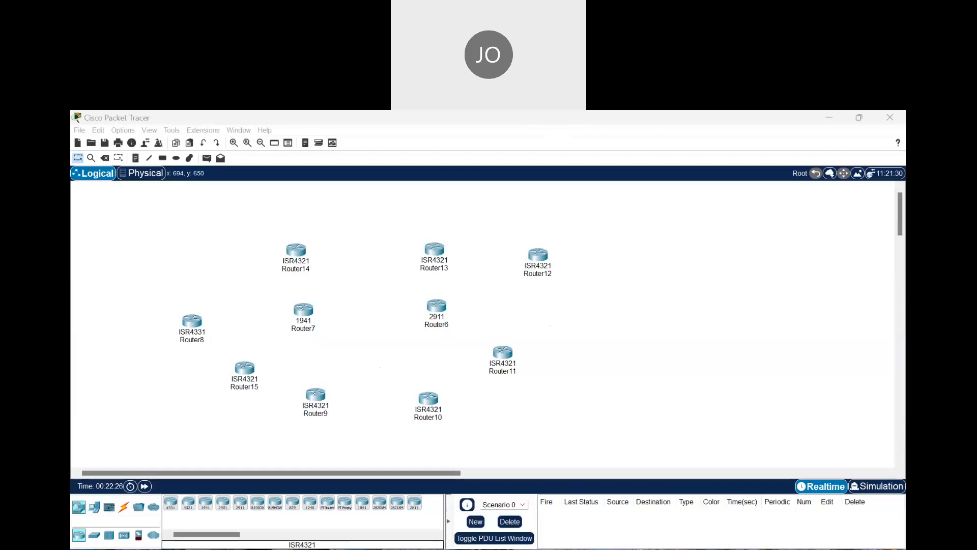
# - Look at the physical device view of Router13 and close its window
pyautogui.click(666, 476)
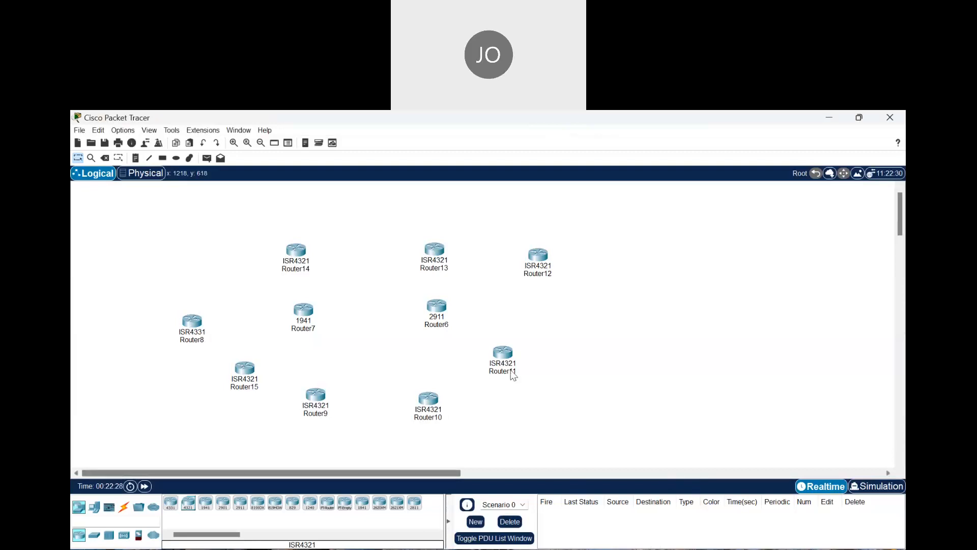
pyautogui.click(433, 254)
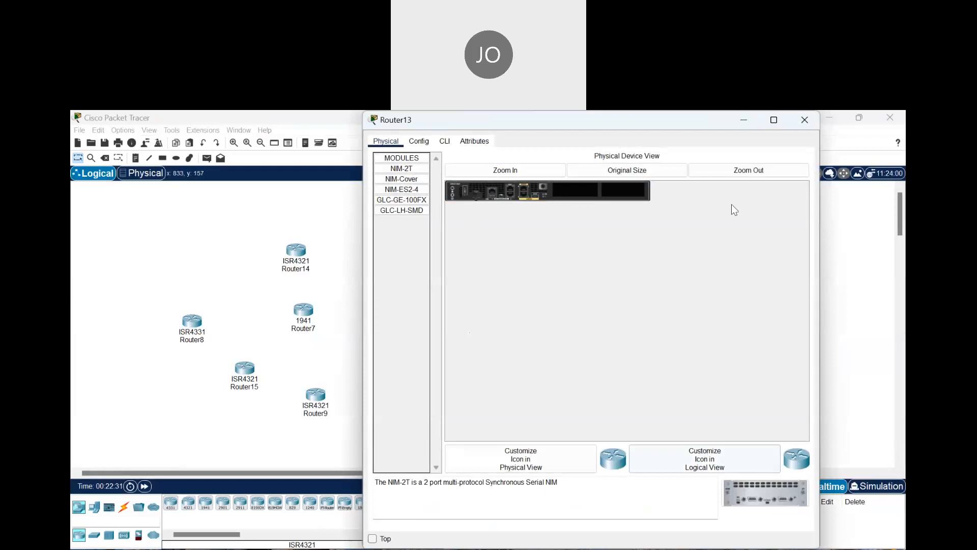
pyautogui.click(805, 120)
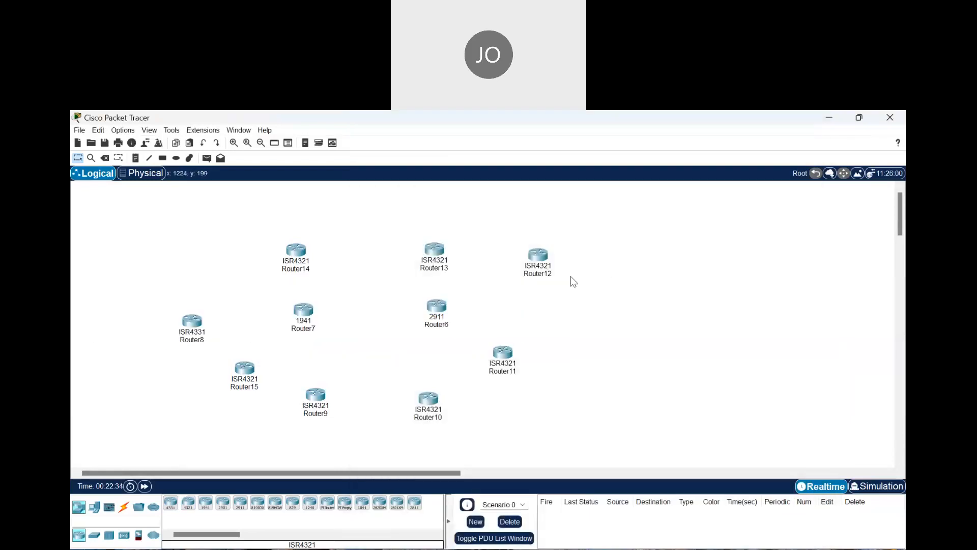
pyautogui.click(435, 250)
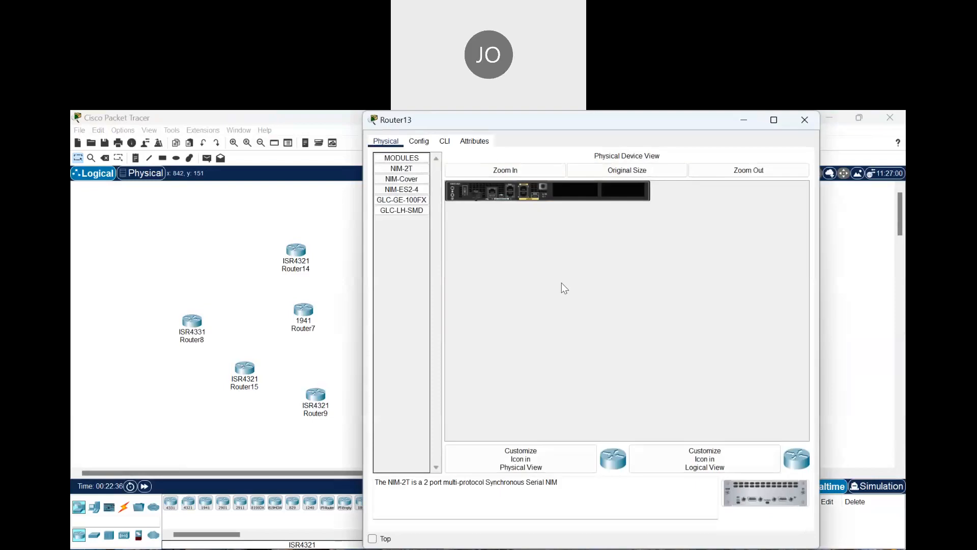
pyautogui.click(804, 120)
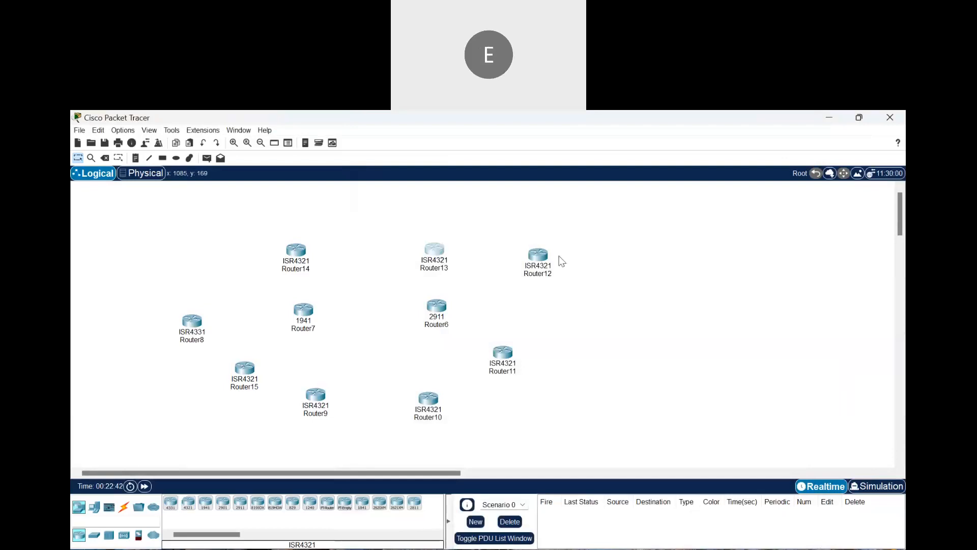
# - Duplicate Router12 and Router13 together, with the copies below and to the right and the originals shifted slightly upward
pyautogui.moveTo(541, 257); pyautogui.dragTo(612, 290)
pyautogui.moveTo(511, 282); pyautogui.dragTo(539, 284)
pyautogui.click(615, 340)
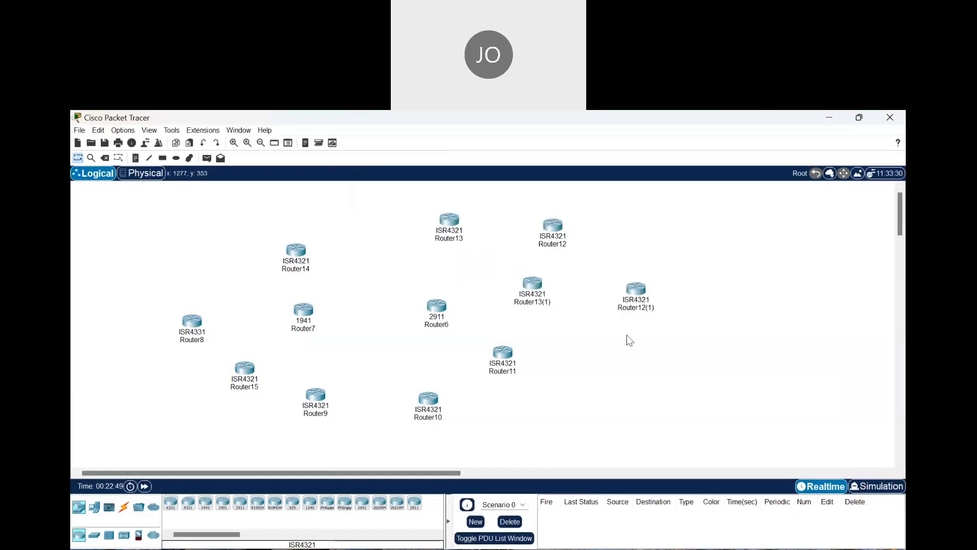
# - Delete the copies of Router13 and Router12, and return to selection mode
pyautogui.click(107, 159)
pyautogui.click(540, 291)
pyautogui.click(540, 292)
pyautogui.click(808, 119)
pyautogui.press('Delete')
pyautogui.click(476, 353)
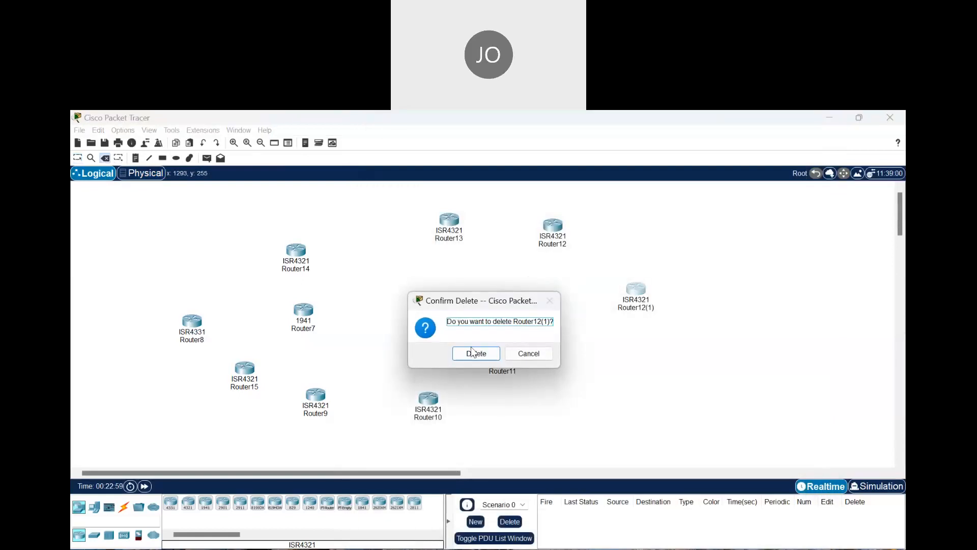
pyautogui.click(474, 351)
pyautogui.click(78, 157)
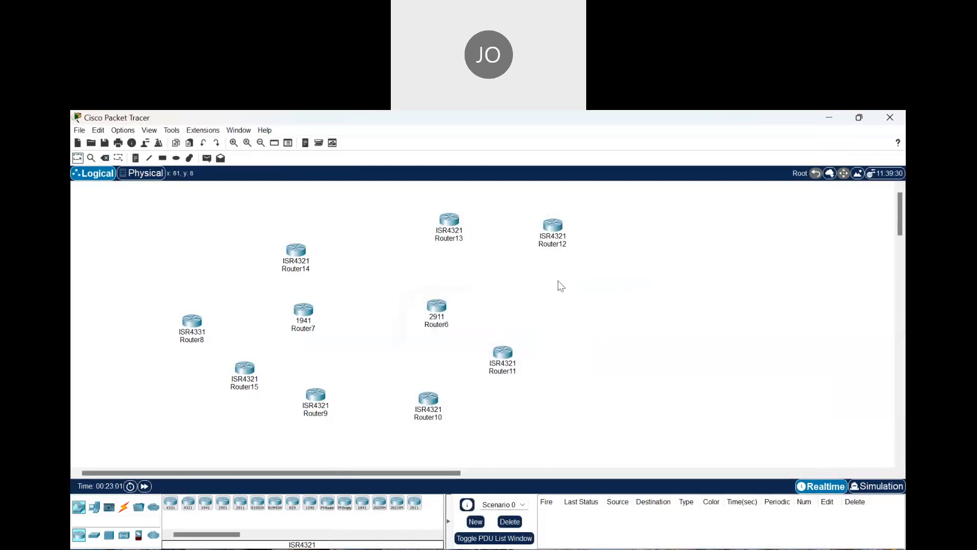
# - Duplicate Router12 below the original and Router13 twice, with one copy between Router11 and the Router12 copy
pyautogui.click(446, 229)
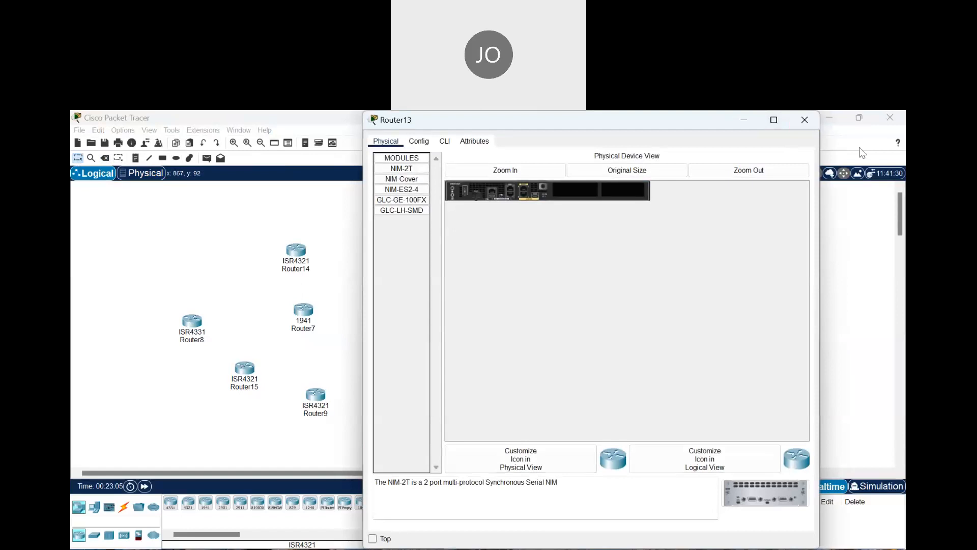
pyautogui.click(804, 120)
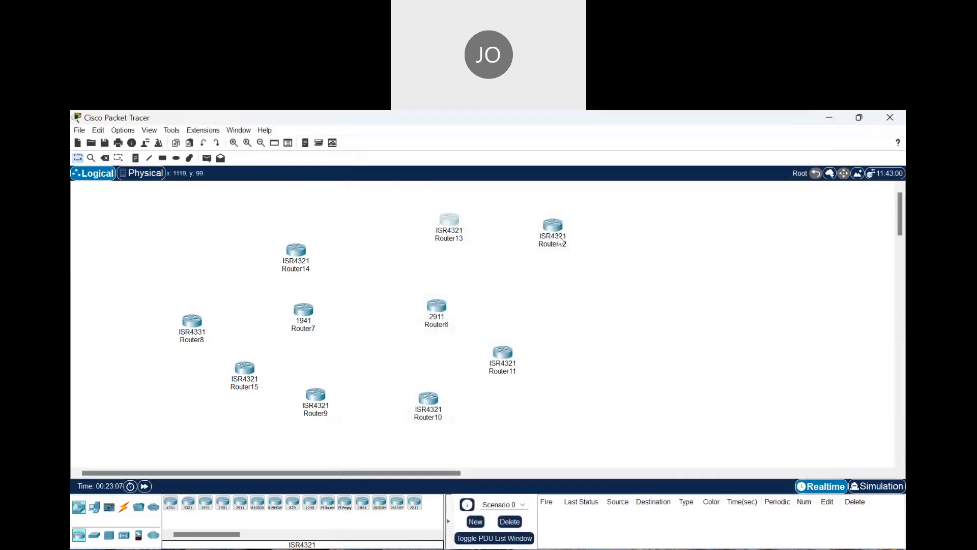
pyautogui.moveTo(565, 239); pyautogui.dragTo(597, 283)
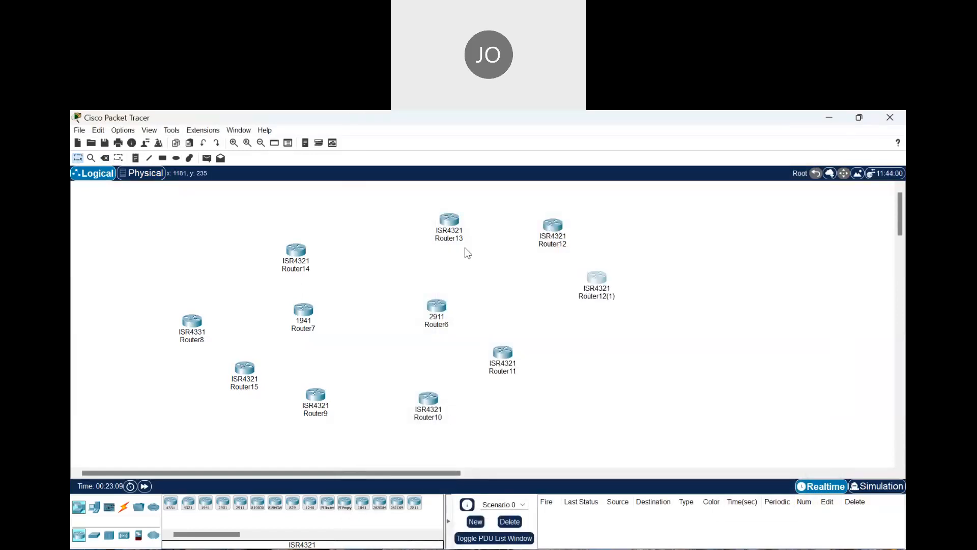
pyautogui.keyDown('ctrl'); pyautogui.click(450, 219); pyautogui.keyUp('ctrl')
pyautogui.moveTo(450, 219); pyautogui.dragTo(544, 321)
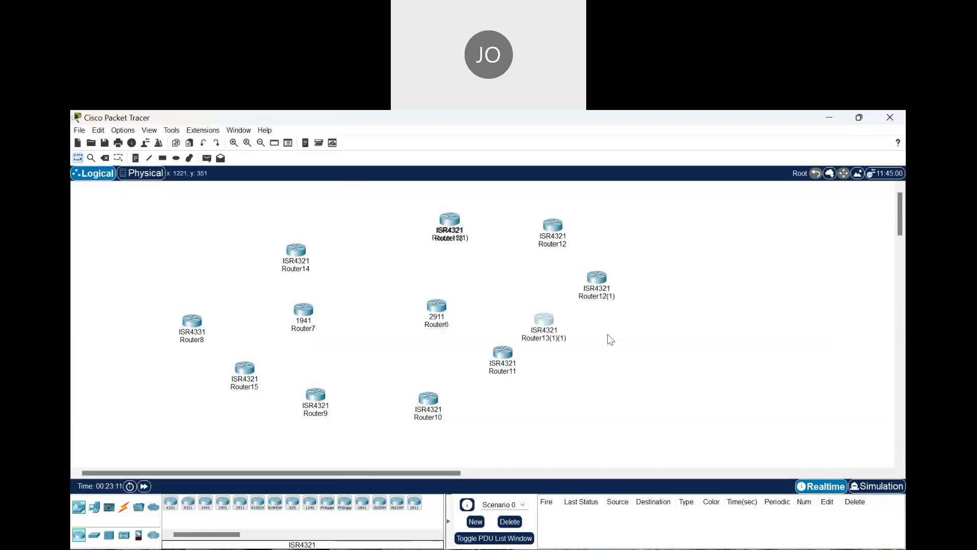
# - Duplicate Router14 twice, with one copy near Router6, and move the overlapping copies of Router13 and Router14 left of their originals
pyautogui.keyDown('ctrl'); pyautogui.click(304, 262); pyautogui.keyUp('ctrl')
pyautogui.moveTo(304, 262); pyautogui.dragTo(400, 277)
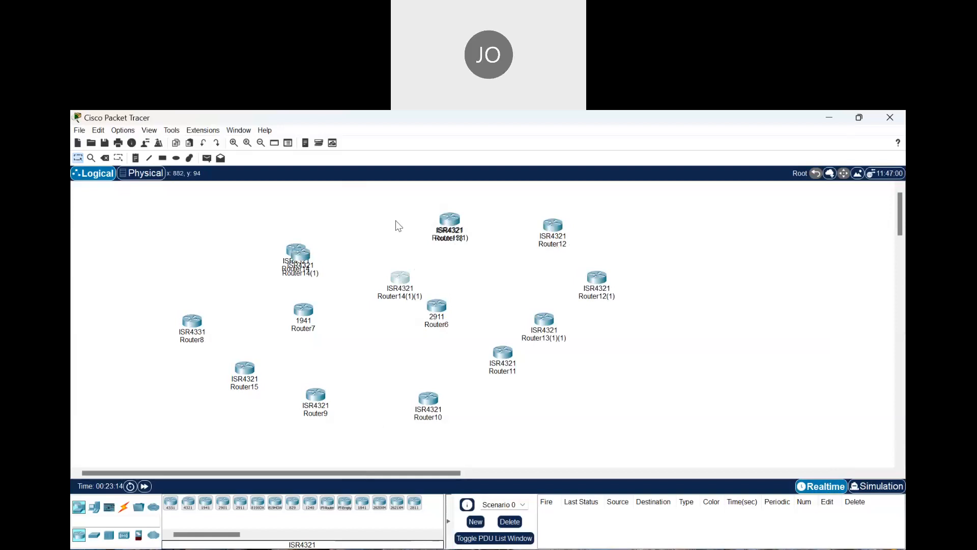
pyautogui.moveTo(456, 227); pyautogui.dragTo(383, 219)
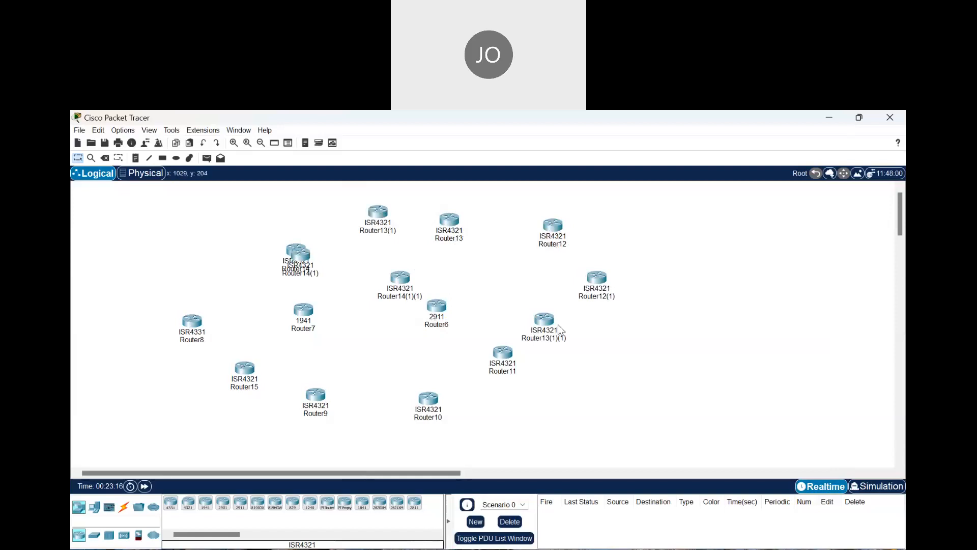
pyautogui.moveTo(309, 260); pyautogui.dragTo(239, 241)
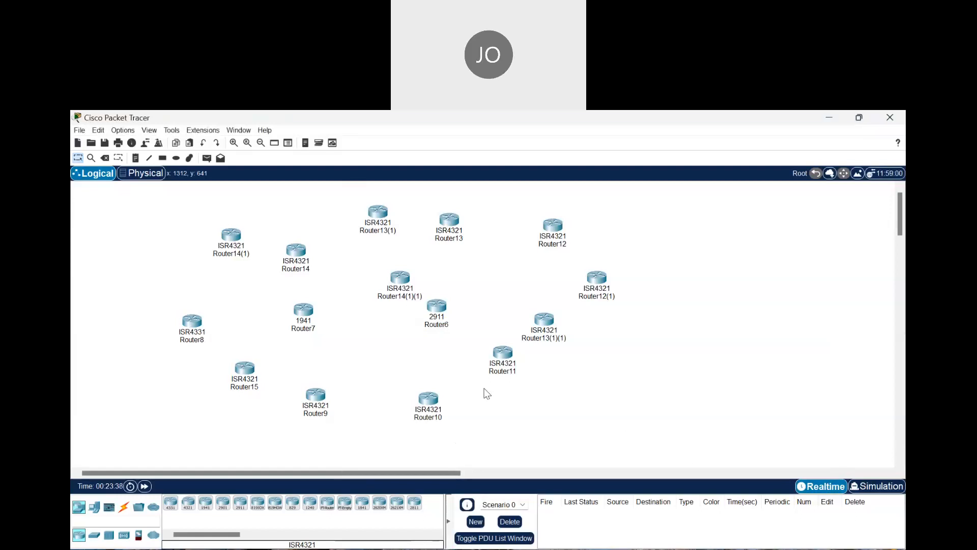
# - Duplicate Router14, Router7, Router15, Router11 and Router6 together, placing the copies in the empty area to the right of the originals
pyautogui.moveTo(292, 258); pyautogui.dragTo(289, 327)
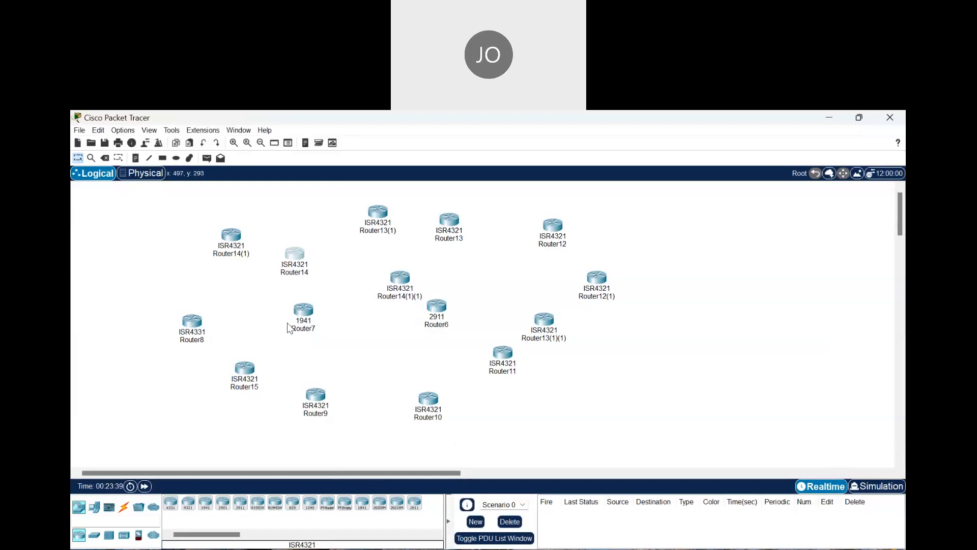
pyautogui.keyDown('ctrl'); pyautogui.click(305, 318); pyautogui.keyUp('ctrl')
pyautogui.keyDown('ctrl'); pyautogui.click(244, 370); pyautogui.keyUp('ctrl')
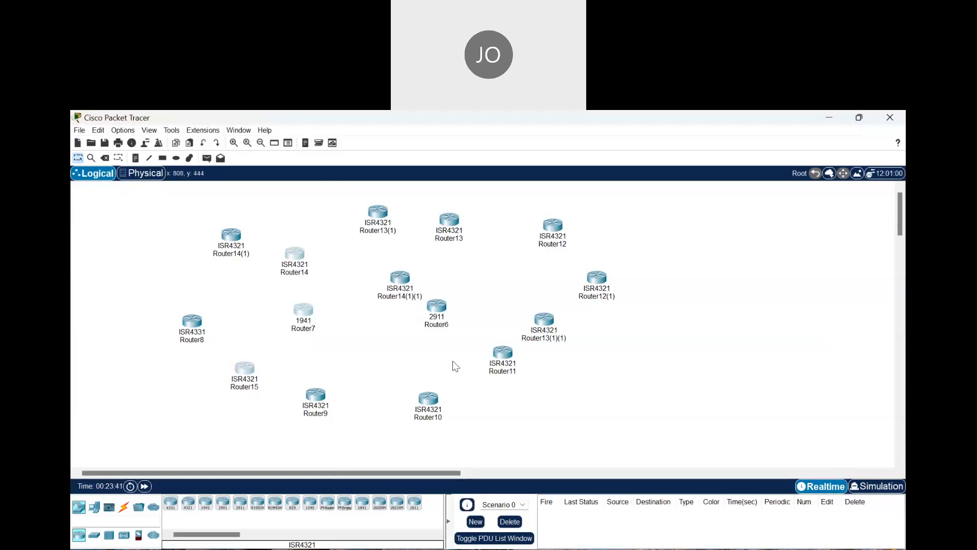
pyautogui.keyDown('ctrl'); pyautogui.click(503, 352); pyautogui.keyUp('ctrl')
pyautogui.moveTo(502, 353); pyautogui.dragTo(496, 353)
pyautogui.keyDown('ctrl'); pyautogui.click(437, 306); pyautogui.keyUp('ctrl')
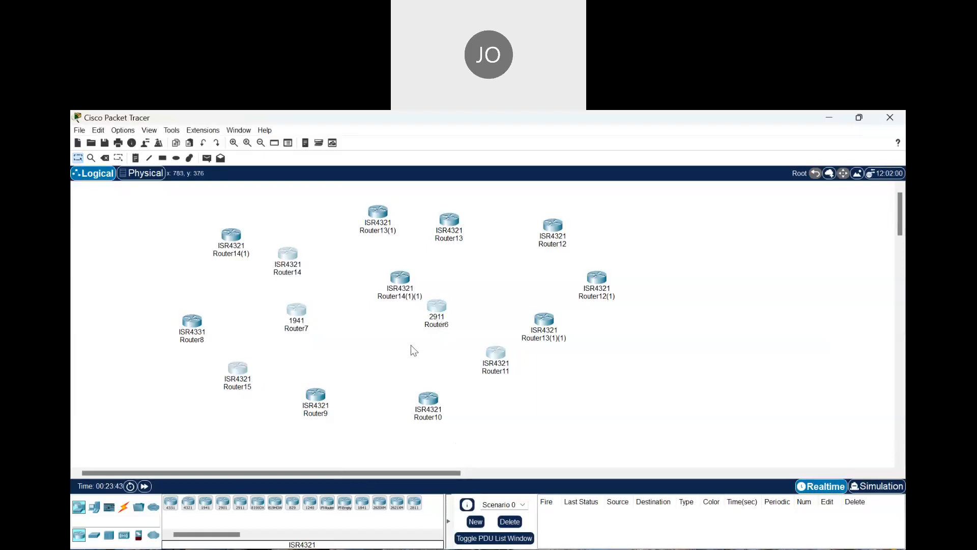
pyautogui.hotkey('ctrl', 'c')
pyautogui.hotkey('ctrl', 'v')
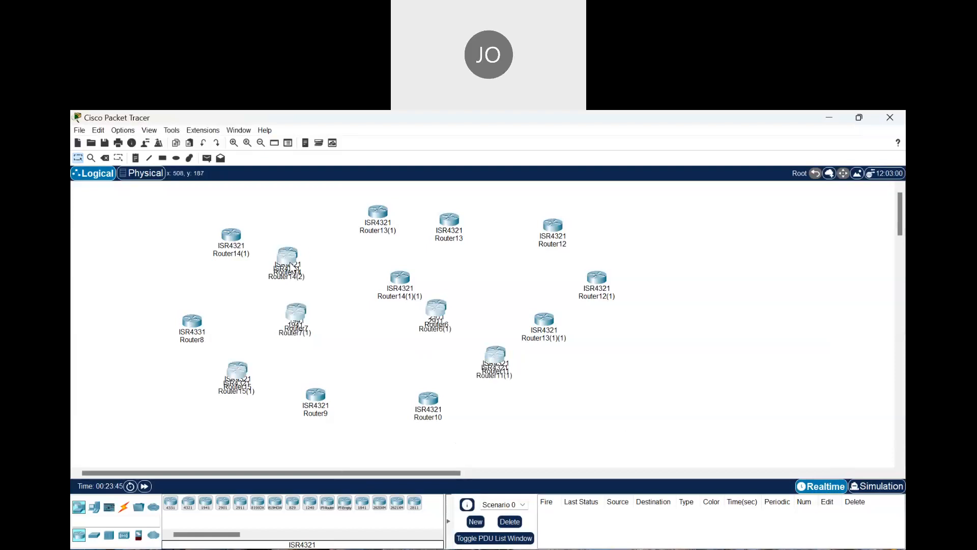
pyautogui.moveTo(293, 265); pyautogui.dragTo(570, 352)
pyautogui.moveTo(610, 316); pyautogui.dragTo(698, 242)
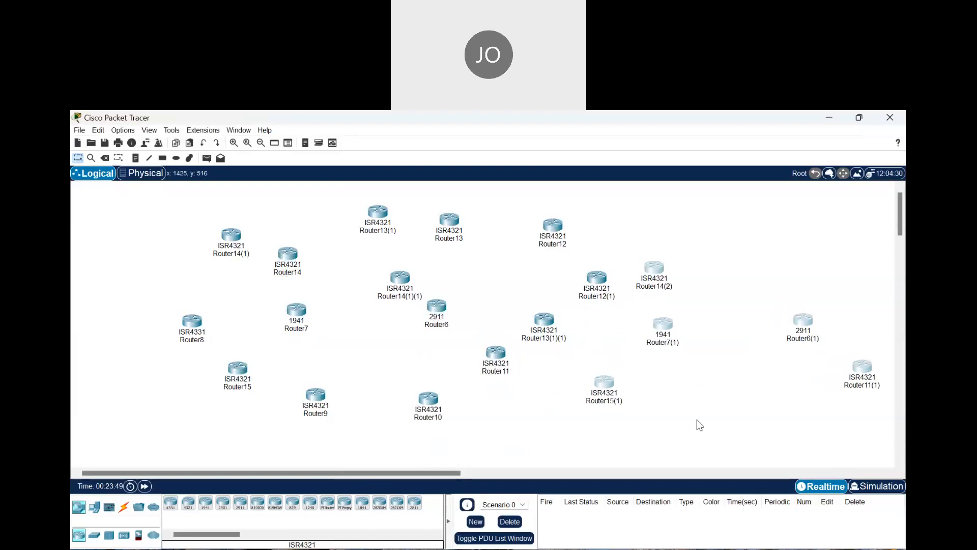
pyautogui.click(697, 420)
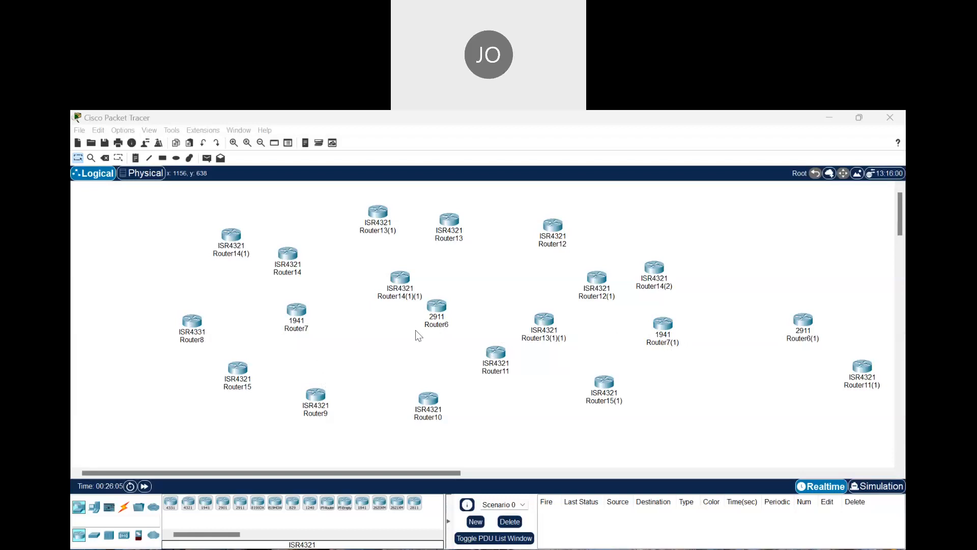
# - Delete the duplicated routers Router15(1), Router7(1), Router6(1), Router11(1) and Router14(2)
pyautogui.click(644, 462)
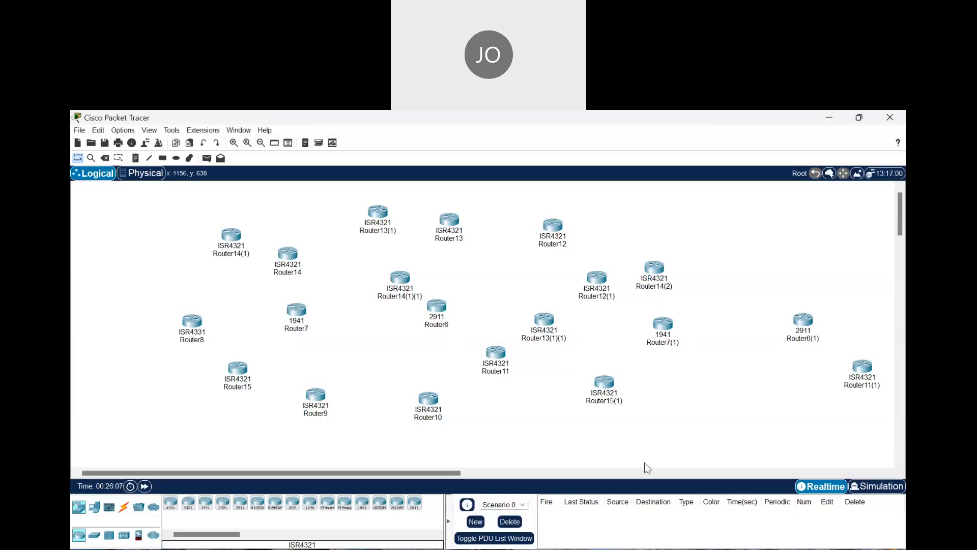
pyautogui.click(105, 157)
pyautogui.click(594, 395)
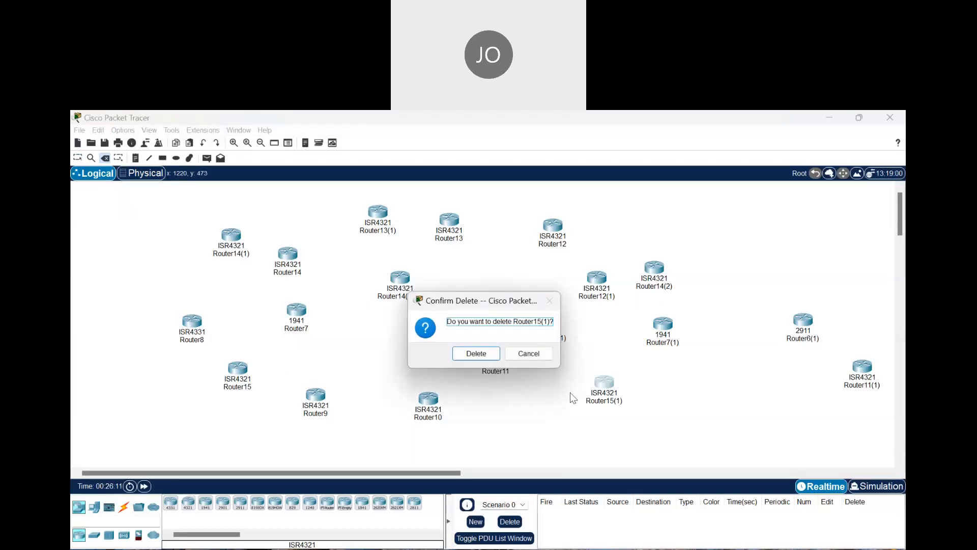
pyautogui.click(476, 353)
pyautogui.click(662, 323)
pyautogui.click(803, 320)
pyautogui.click(862, 368)
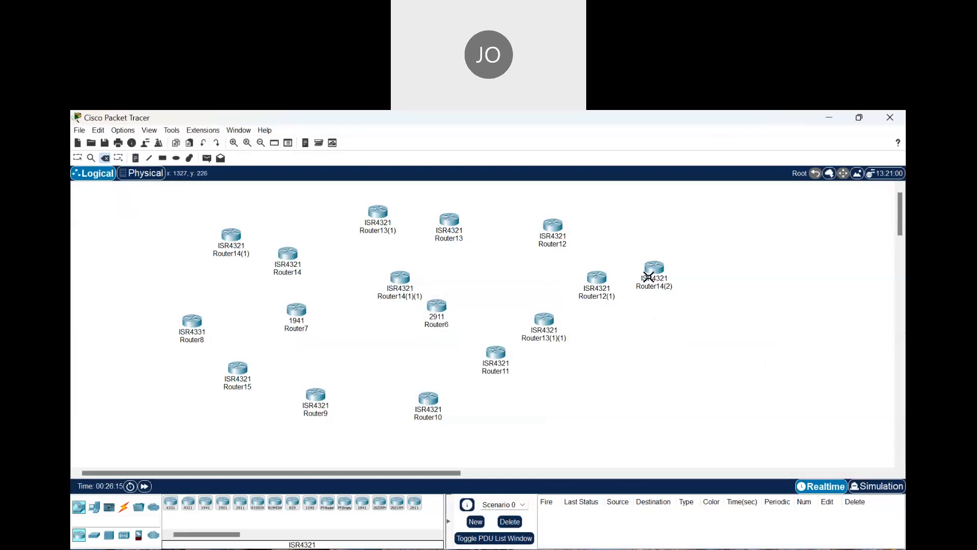
pyautogui.click(654, 268)
# - Delete Router12(1), Router13(1)(1), Router11, Router6 and Router7 from the workspace
pyautogui.click(597, 279)
pyautogui.click(544, 330)
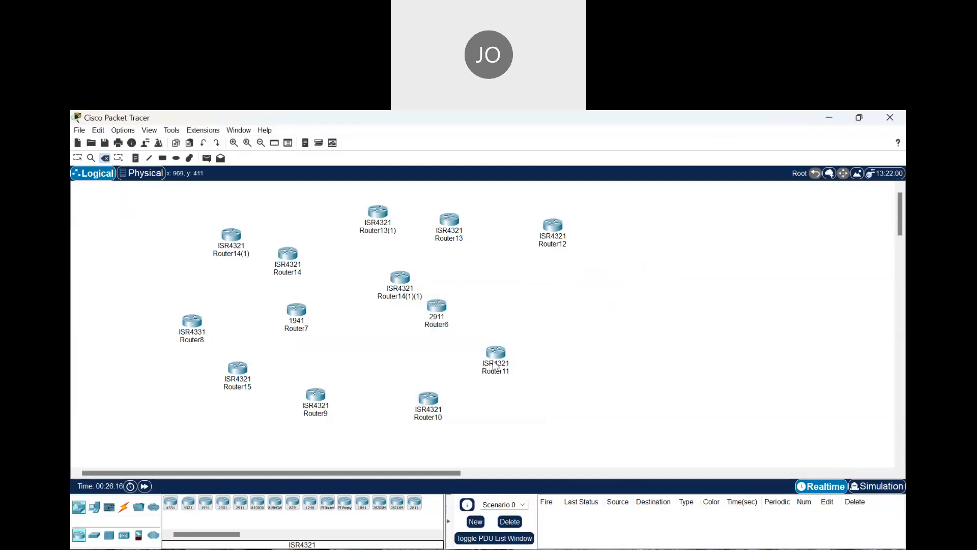
pyautogui.click(495, 353)
pyautogui.click(436, 308)
pyautogui.click(294, 312)
# - Delete Router14, Router13(1), Router13, Router15 and Router9, and return to selection mode
pyautogui.click(287, 253)
pyautogui.click(378, 211)
pyautogui.click(453, 220)
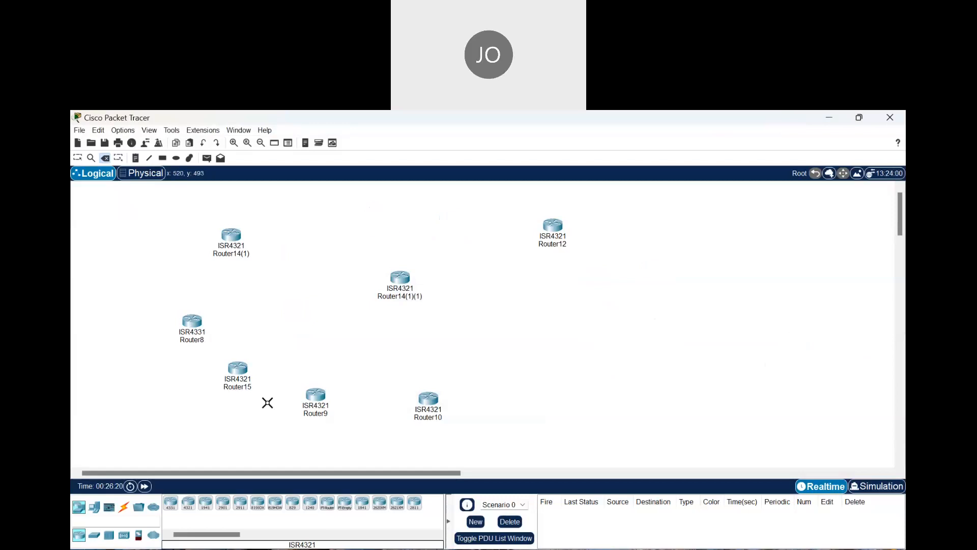
pyautogui.click(238, 366)
pyautogui.click(313, 408)
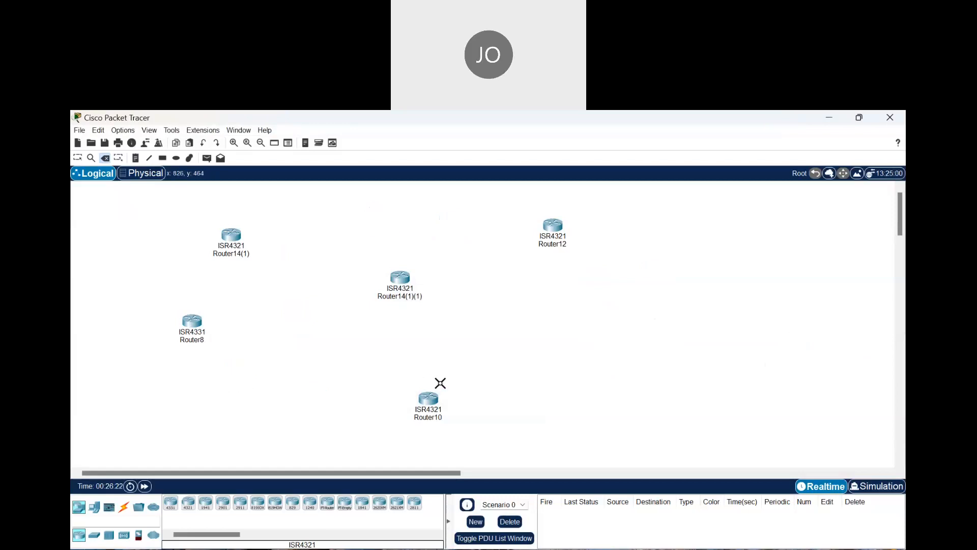
pyautogui.click(77, 157)
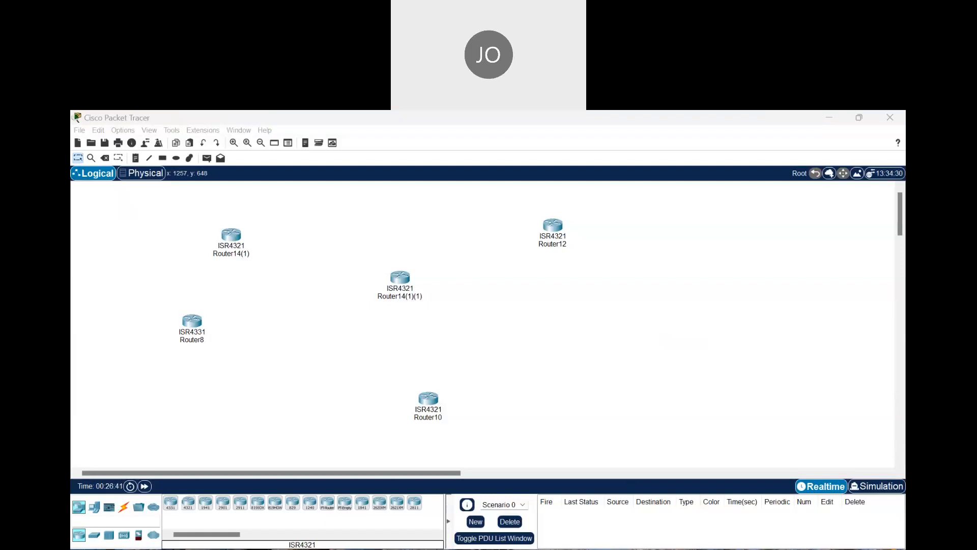
# - Add two 2960 switches, one to the right of Router8 and one above and to the right of Router10
pyautogui.click(78, 507)
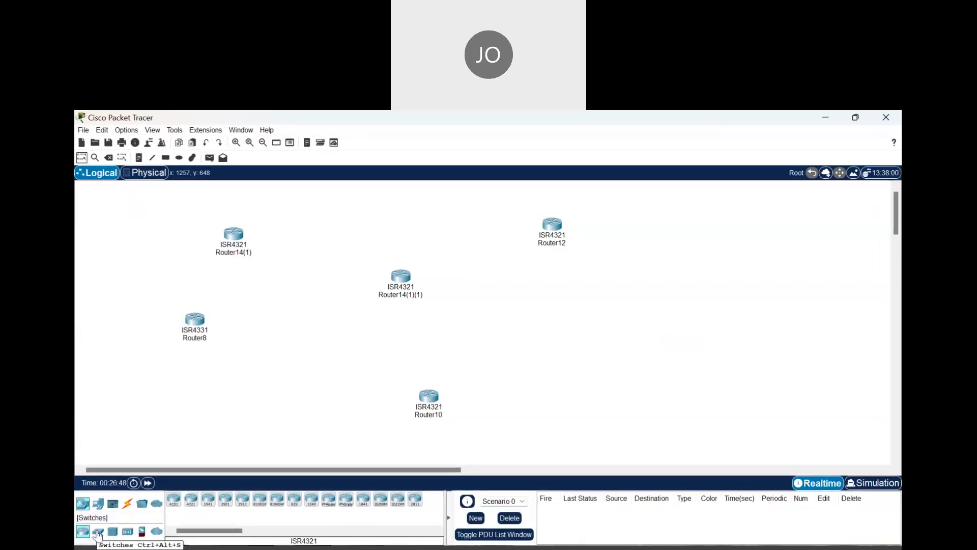
pyautogui.click(98, 532)
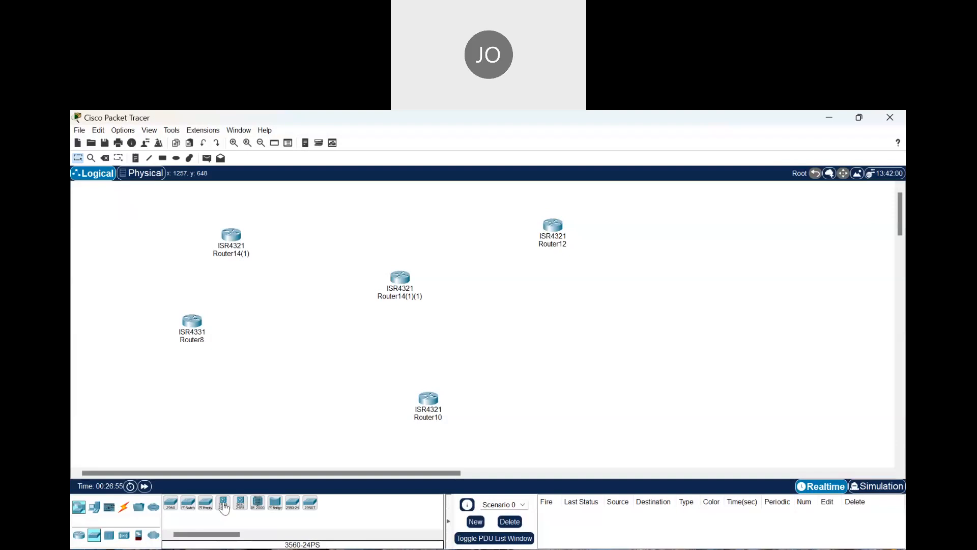
pyautogui.click(171, 505)
pyautogui.click(323, 331)
pyautogui.click(518, 342)
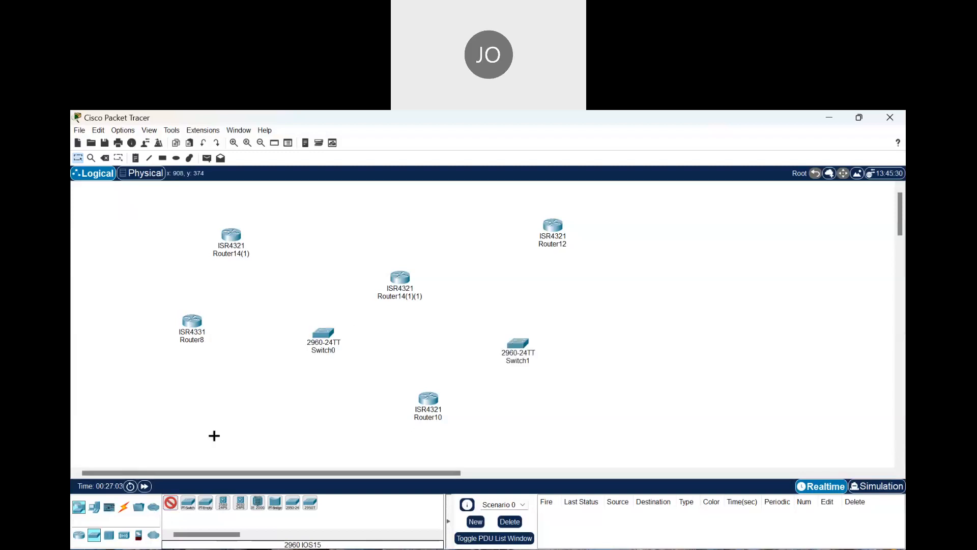
pyautogui.click(171, 503)
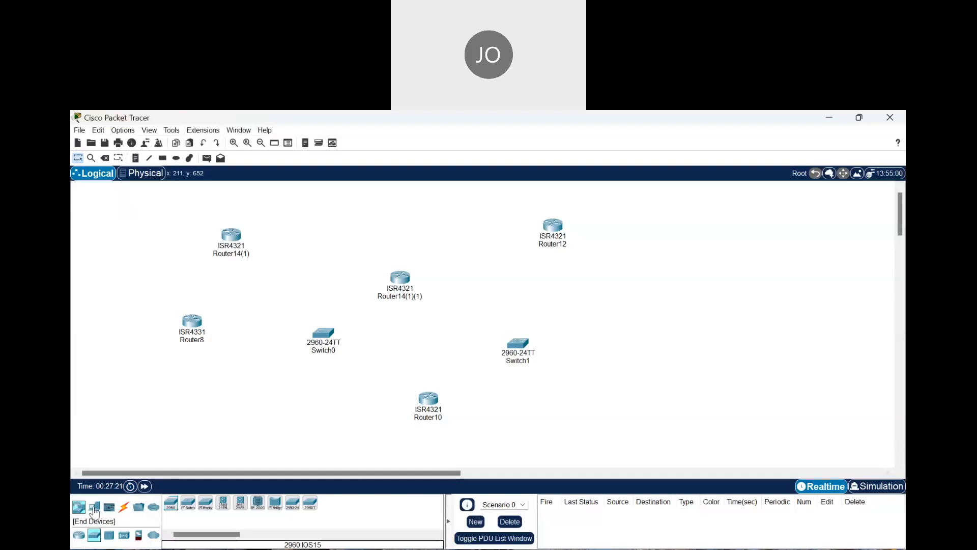
# - Place six PCs: between the switches, above Switch0, below and above Router8, above Switch1, and below and right of Switch1
pyautogui.click(94, 511)
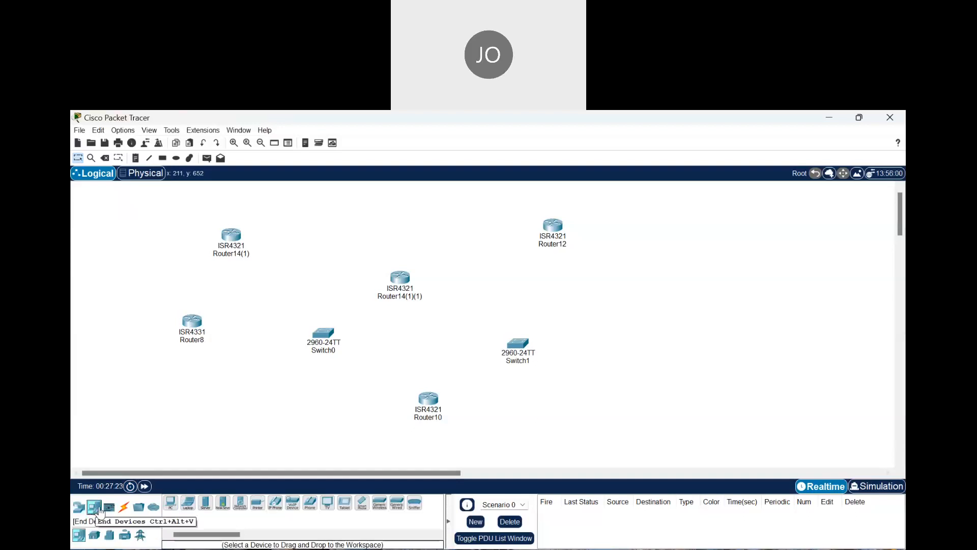
pyautogui.click(169, 505)
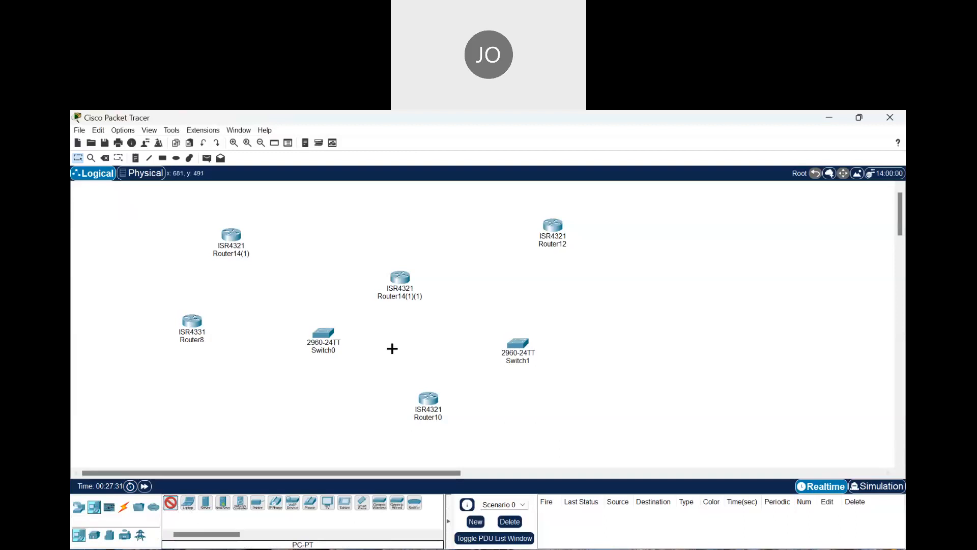
pyautogui.click(426, 333)
pyautogui.click(302, 281)
pyautogui.click(244, 400)
pyautogui.click(136, 275)
pyautogui.click(491, 300)
pyautogui.click(621, 391)
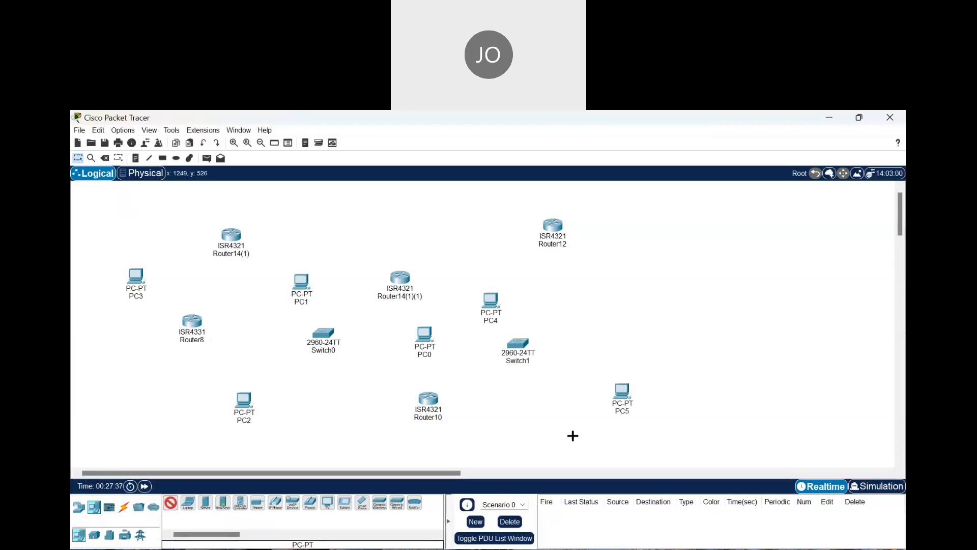
pyautogui.click(171, 503)
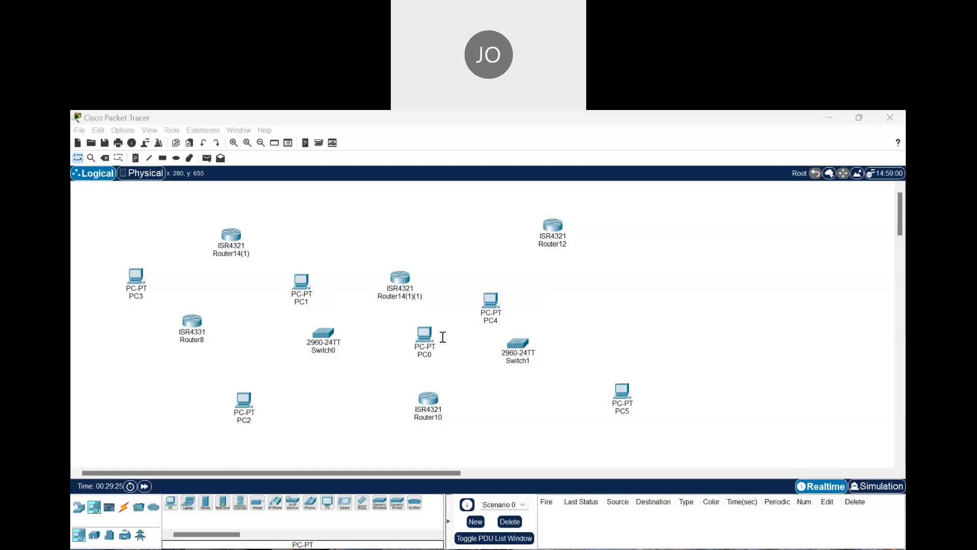
# - Display the available connection cables, and move PC0 and Switch0 slightly to the right so they sit level
pyautogui.click(122, 511)
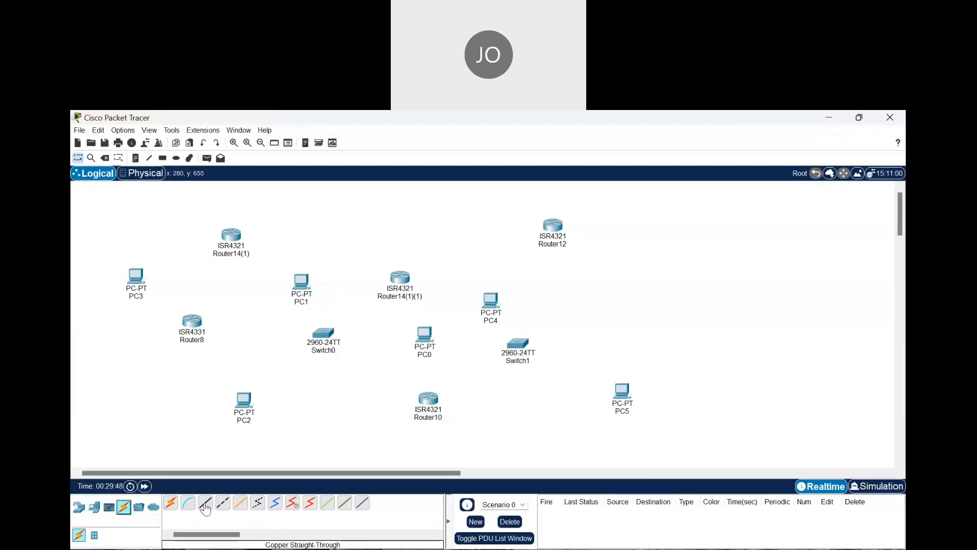
pyautogui.click(712, 549)
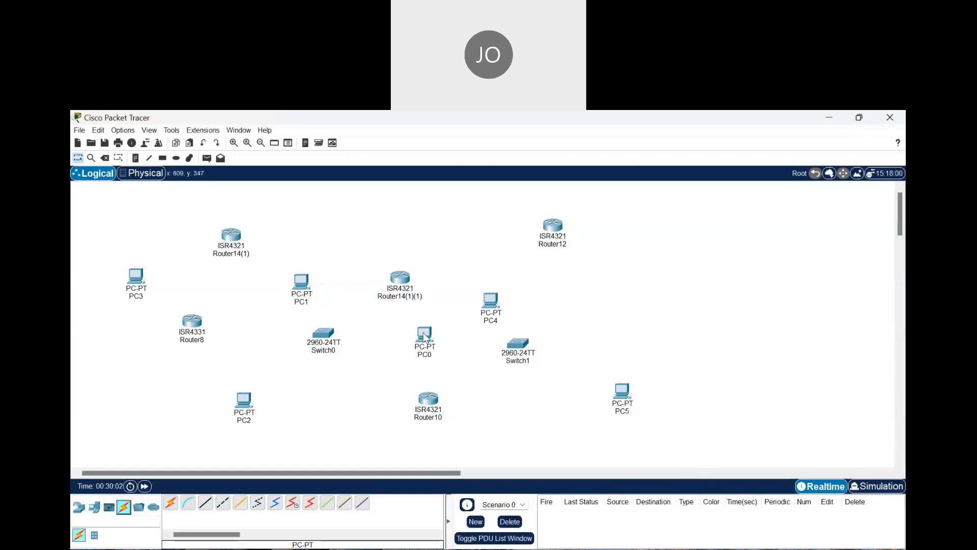
pyautogui.moveTo(423, 333); pyautogui.dragTo(452, 327)
pyautogui.moveTo(324, 342); pyautogui.dragTo(333, 342)
pyautogui.click(435, 333)
pyautogui.moveTo(434, 335); pyautogui.dragTo(435, 342)
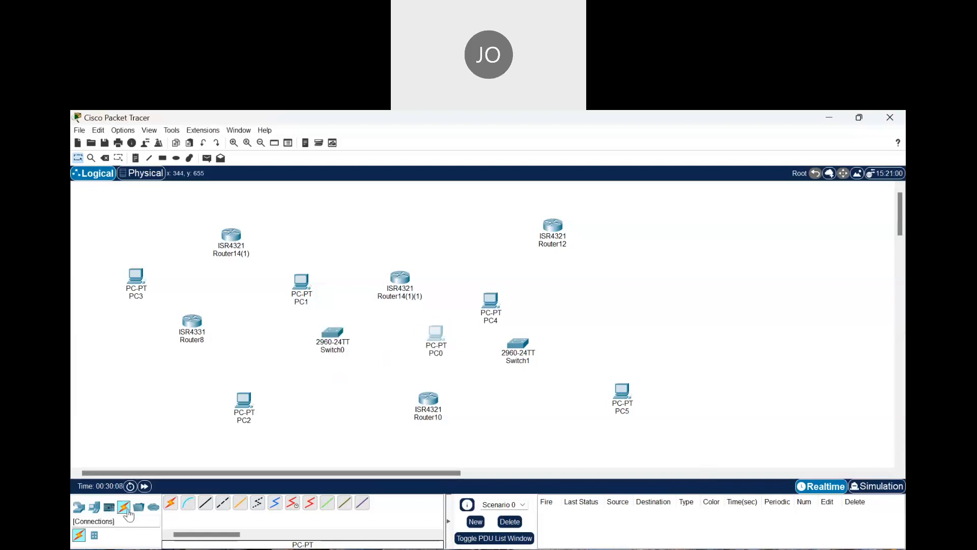
# - Connect PC0's FastEthernet0 to Switch0's FastEthernet0/1 with a copper straight-through cable
pyautogui.click(205, 507)
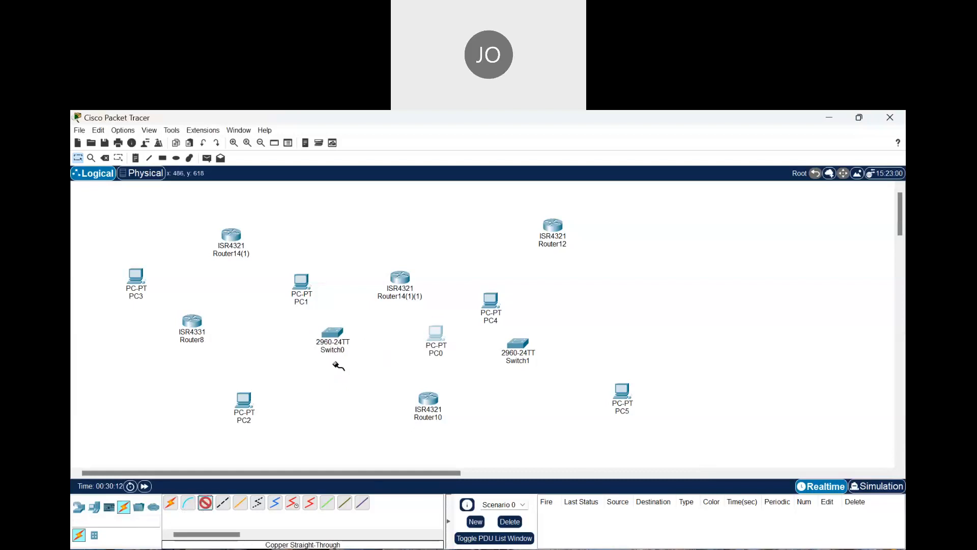
pyautogui.click(442, 338)
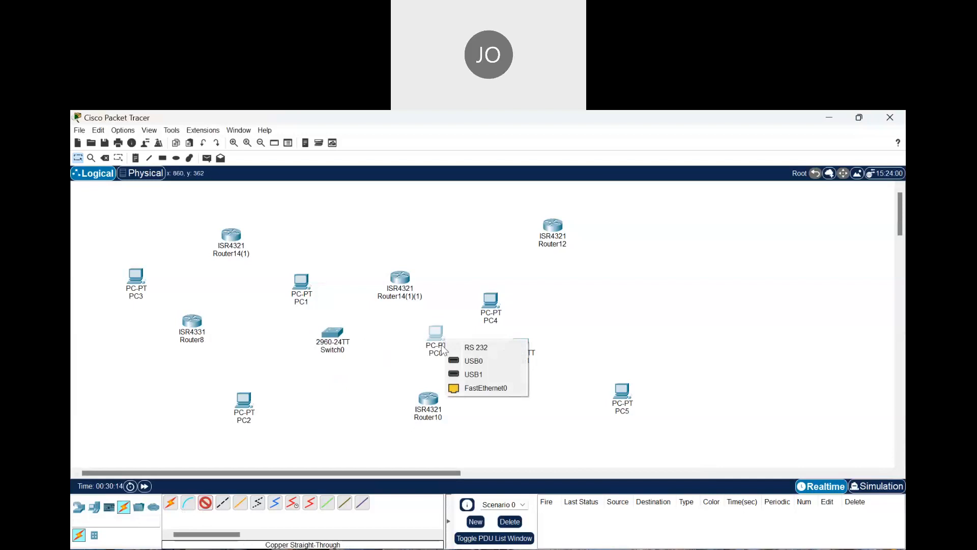
pyautogui.click(494, 391)
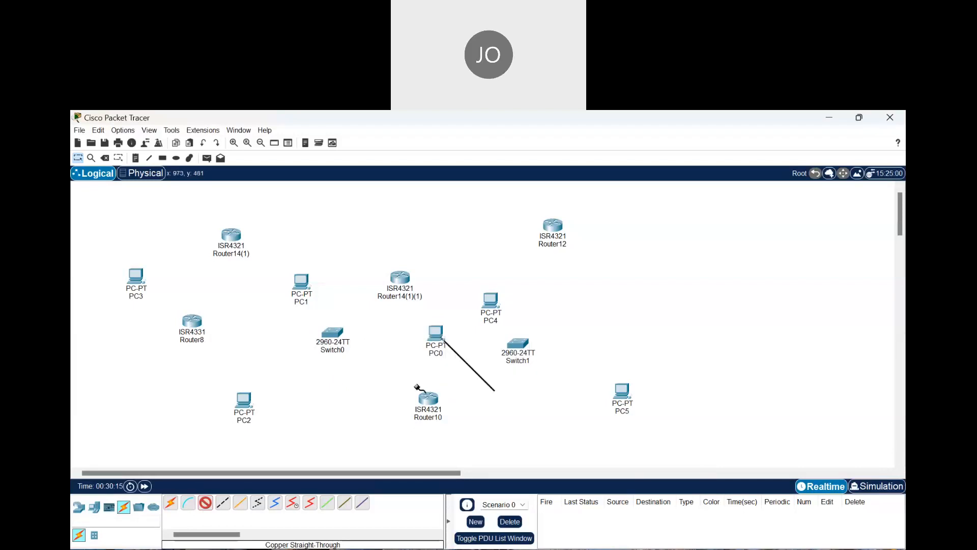
pyautogui.click(335, 338)
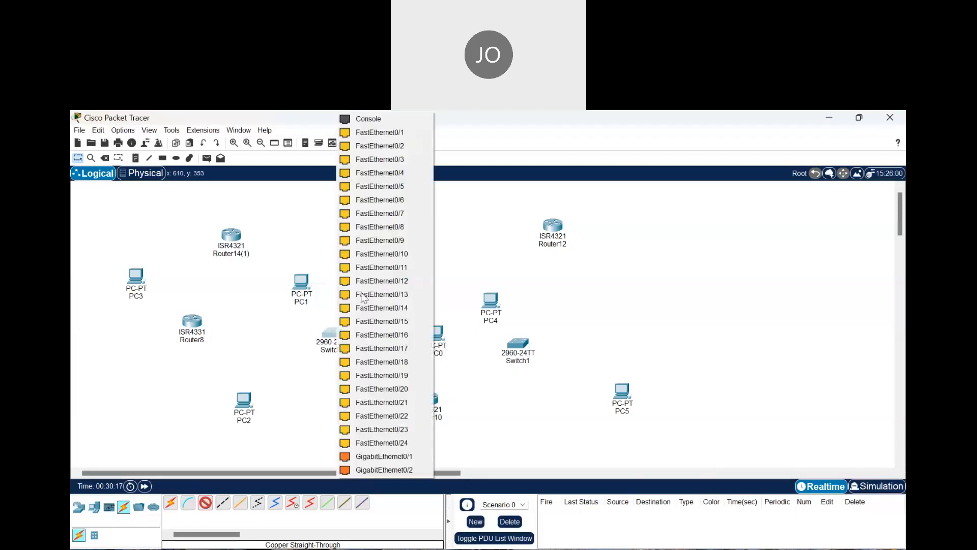
pyautogui.click(404, 132)
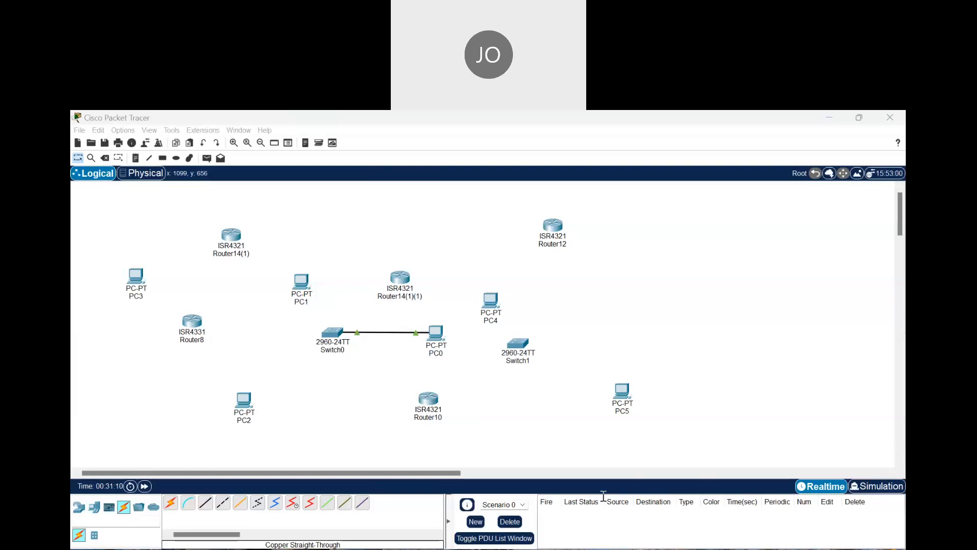
# - Connect PC1's FastEthernet0 to Switch0 with a copper straight-through cable, and move PC1 left, below Router14(1)
pyautogui.click(600, 437)
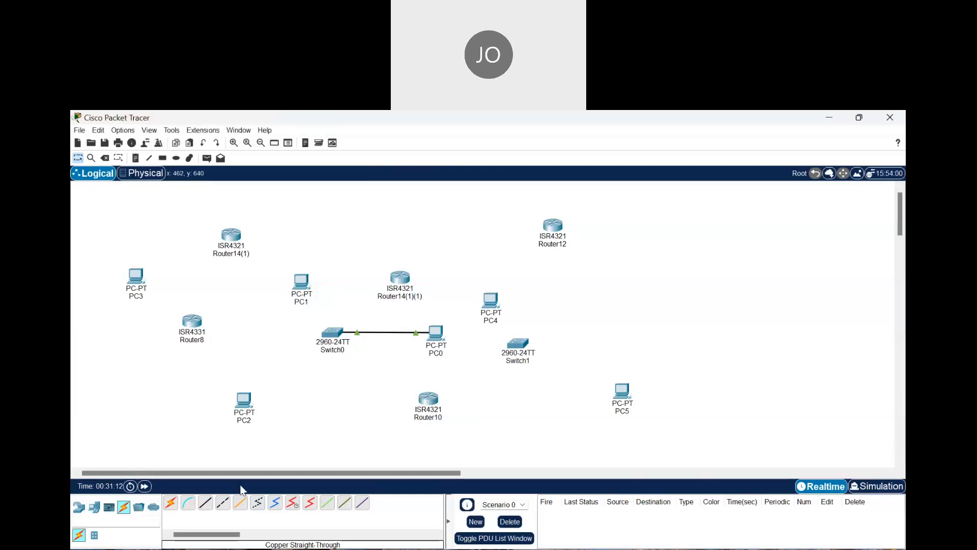
pyautogui.click(207, 504)
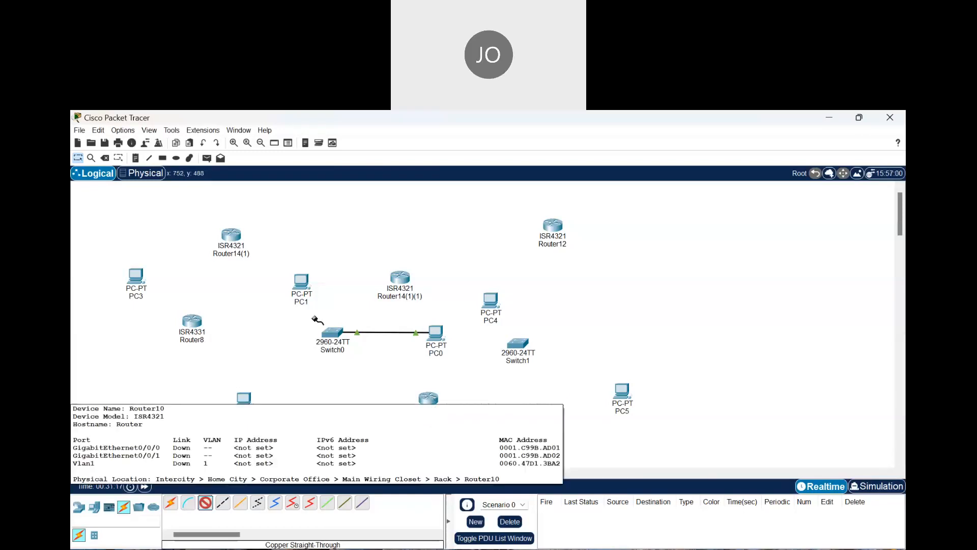
pyautogui.click(301, 281)
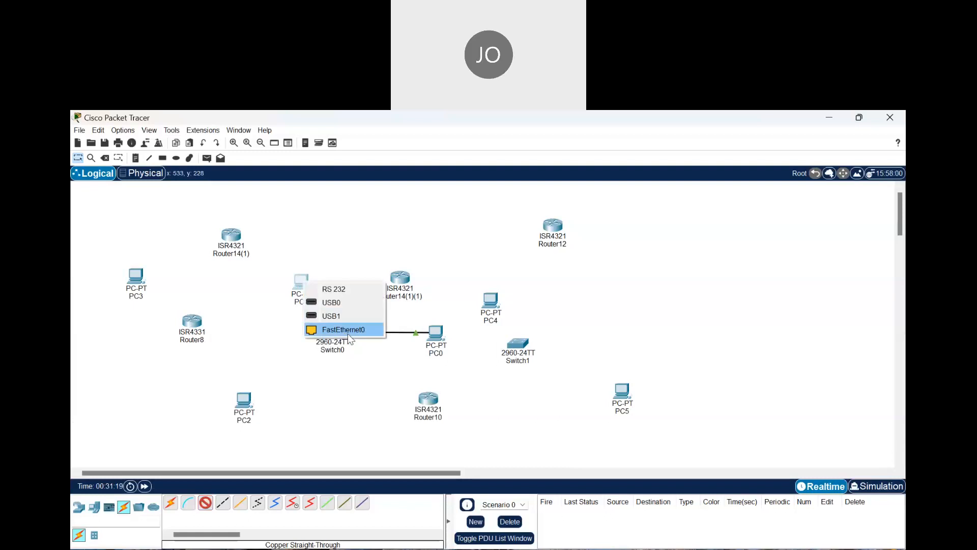
pyautogui.click(344, 330)
pyautogui.click(334, 336)
pyautogui.click(392, 133)
pyautogui.moveTo(308, 288); pyautogui.dragTo(261, 291)
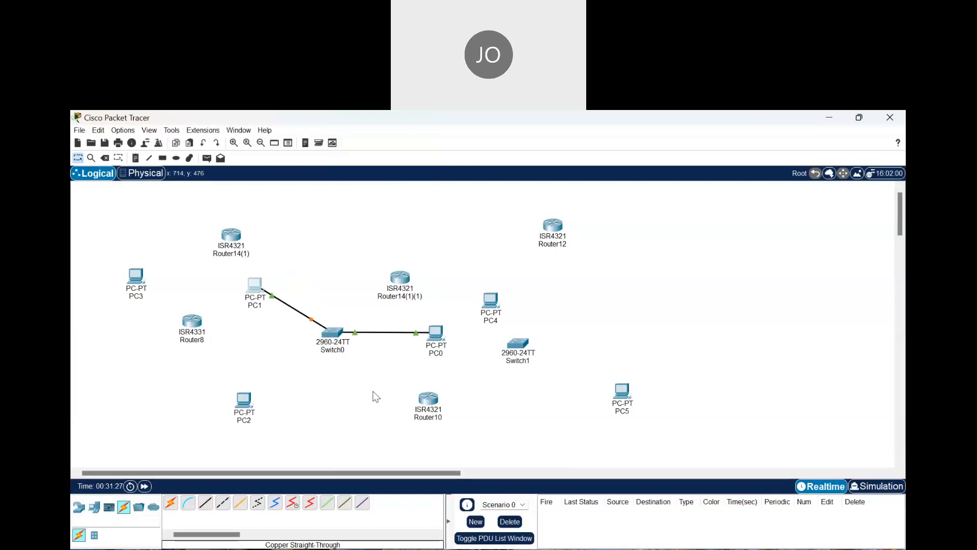
# - Move PC2 slightly right and connect its FastEthernet0 to Switch0's FastEthernet0/3 with a copper straight-through cable
pyautogui.moveTo(240, 405); pyautogui.dragTo(271, 404)
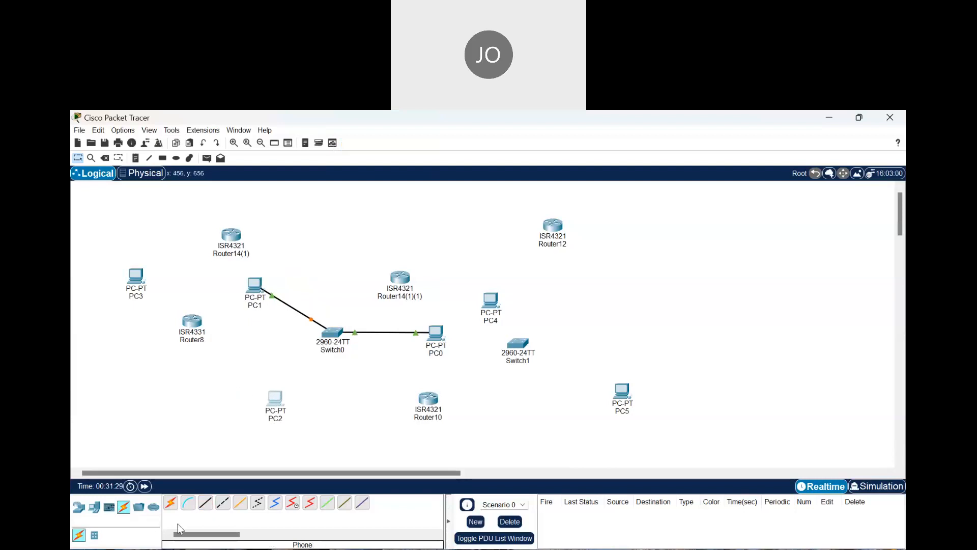
pyautogui.click(205, 503)
pyautogui.click(289, 422)
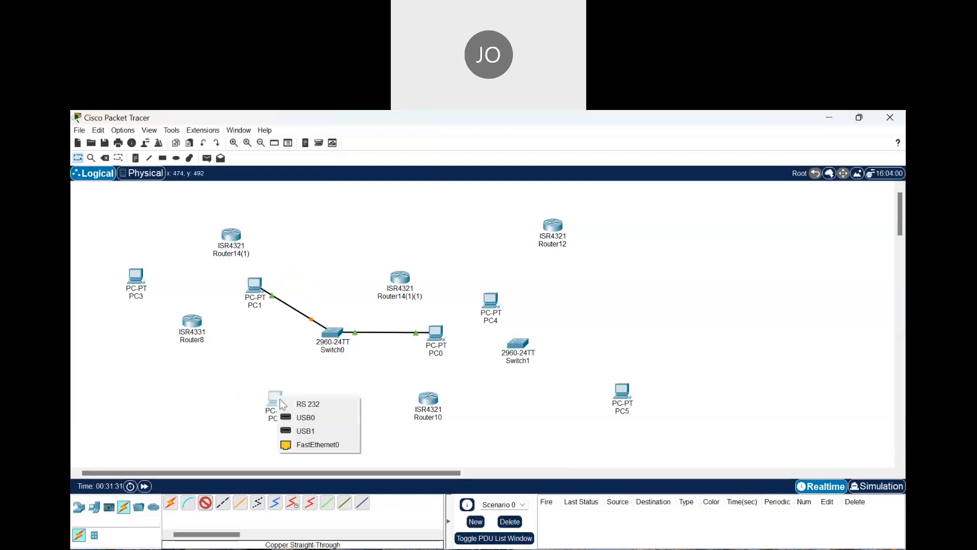
pyautogui.click(318, 437)
pyautogui.click(333, 335)
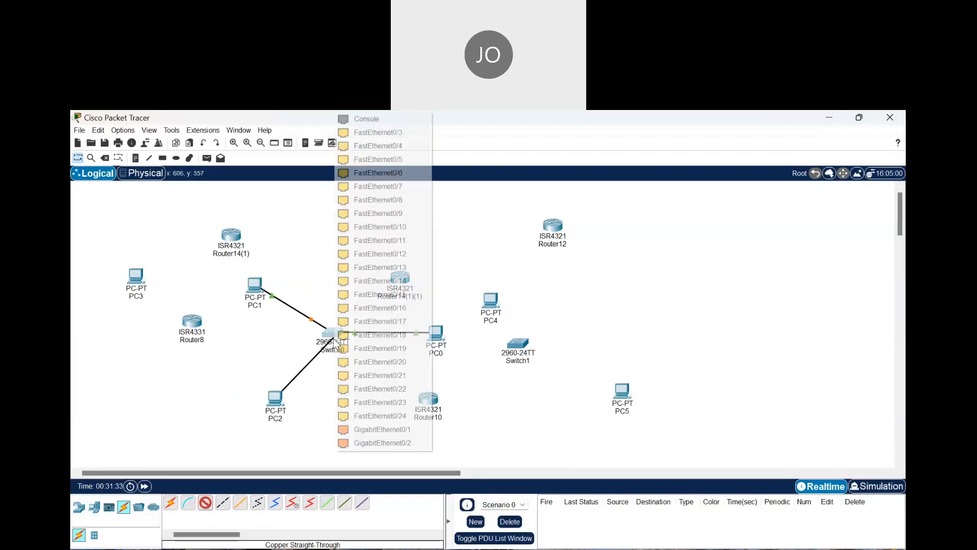
pyautogui.click(386, 132)
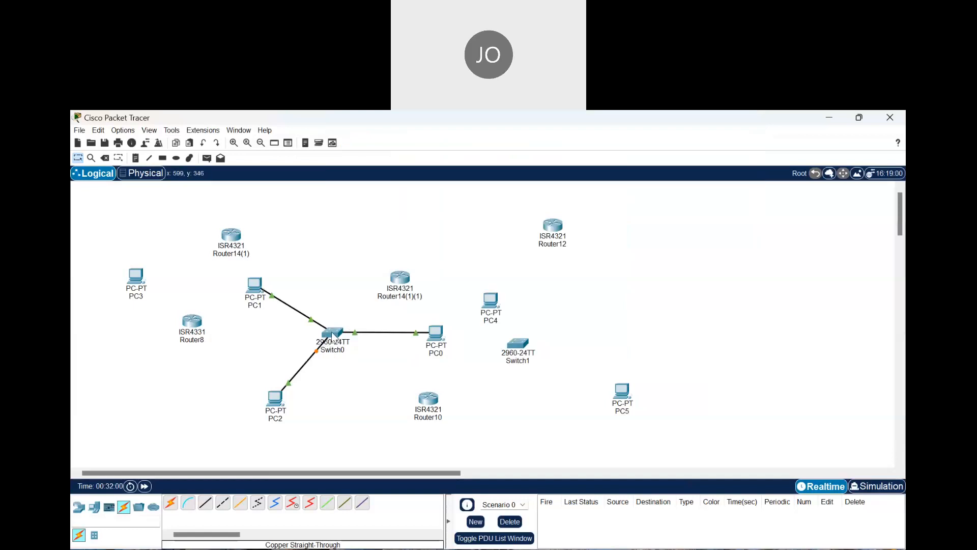
pyautogui.moveTo(333, 335)
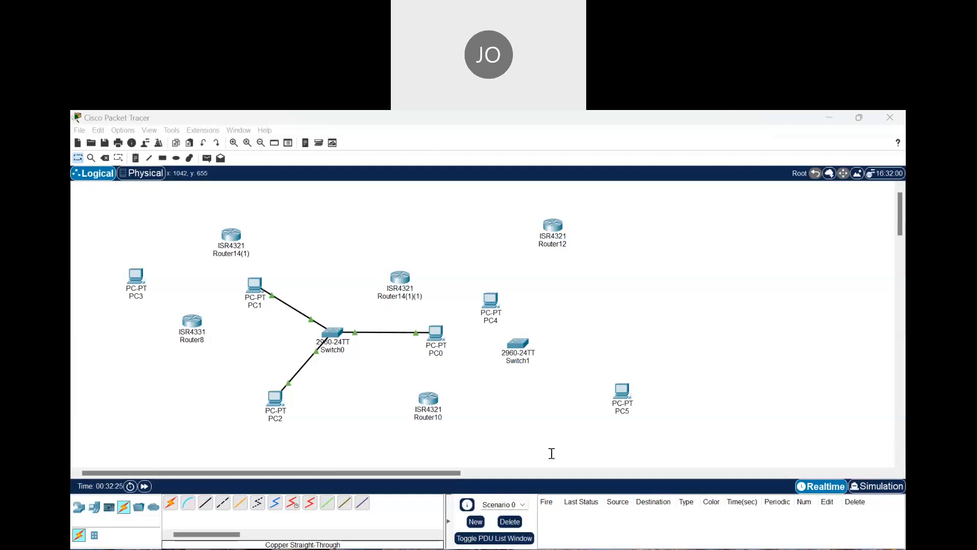
# - Move PC3 to the upper right of Switch1 and PC4 up to the upper left of Switch1
pyautogui.click(562, 478)
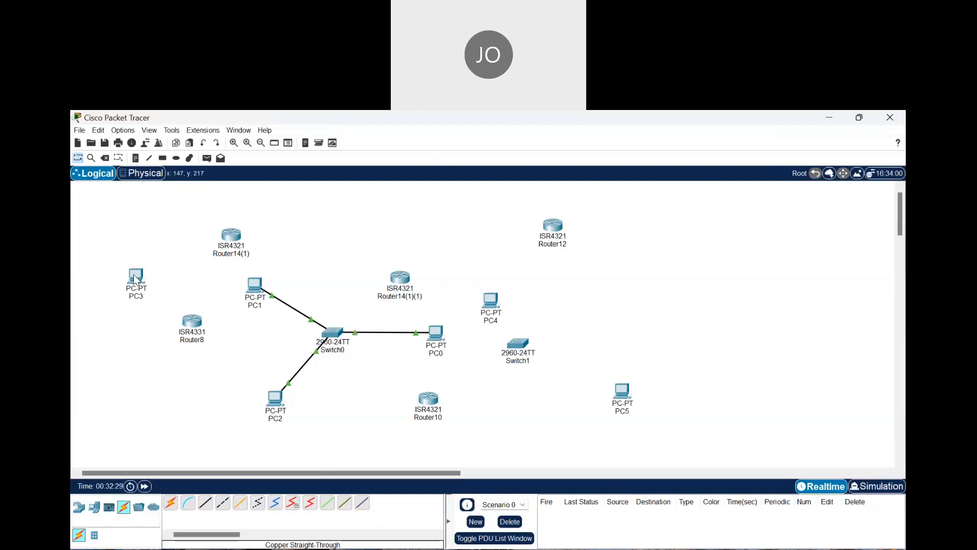
pyautogui.moveTo(135, 277)
pyautogui.moveTo(132, 276); pyautogui.dragTo(616, 283)
pyautogui.moveTo(485, 308); pyautogui.dragTo(473, 257)
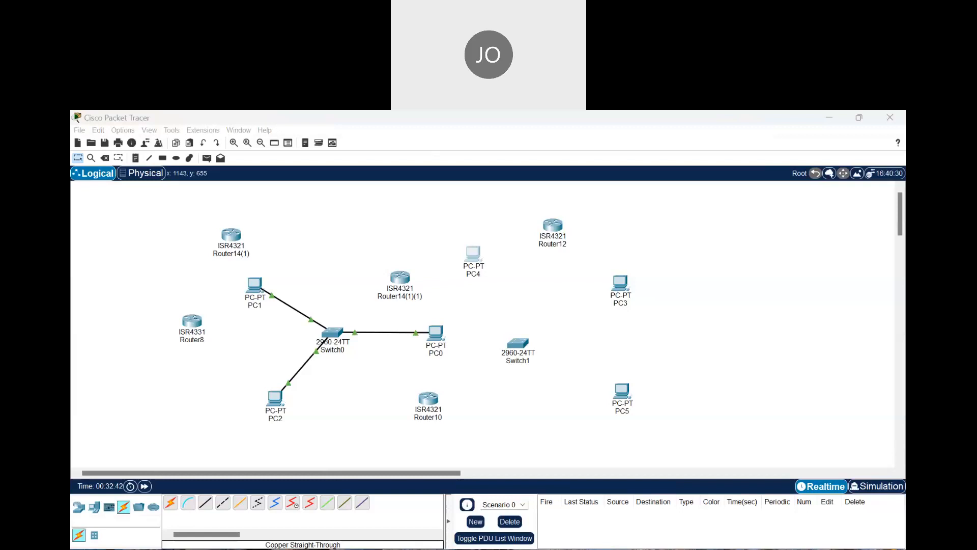
pyautogui.moveTo(616, 283); pyautogui.dragTo(473, 275)
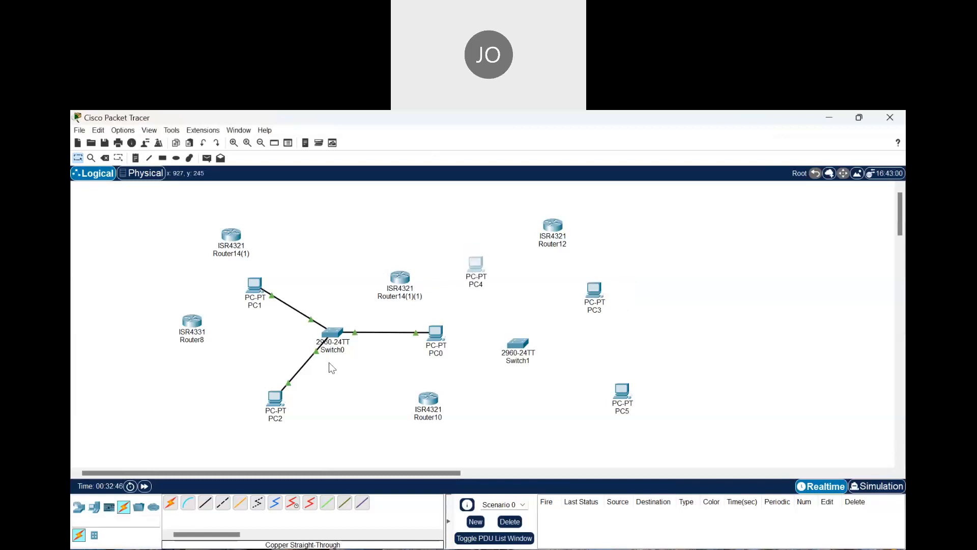
# - Connect PC3's FastEthernet0 to Switch1's FastEthernet0/1 with a copper straight-through cable
pyautogui.click(205, 502)
pyautogui.click(595, 292)
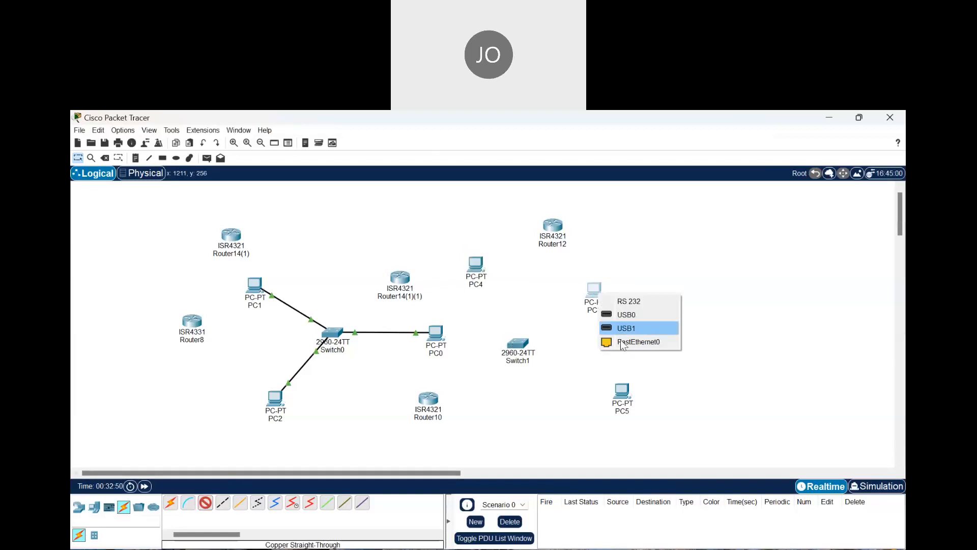
pyautogui.click(623, 344)
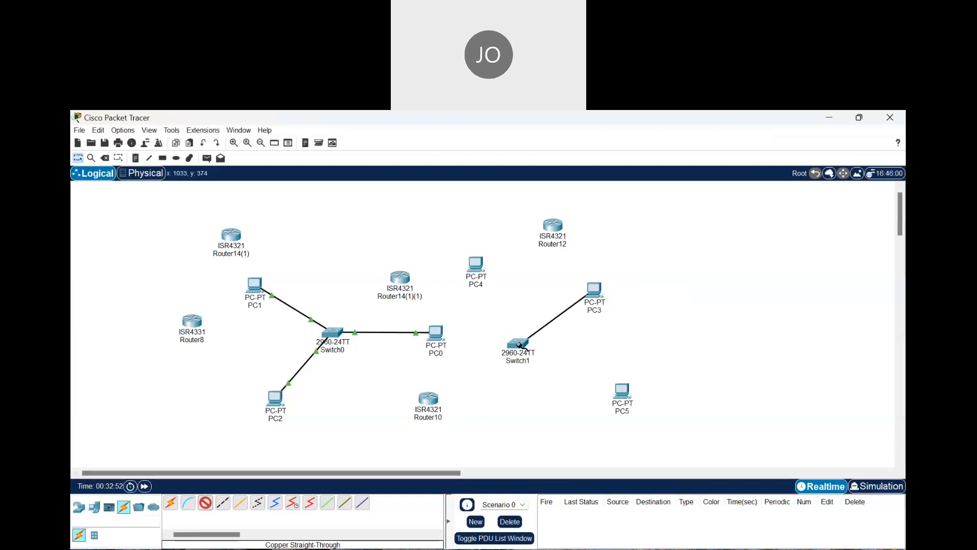
pyautogui.click(519, 345)
pyautogui.click(555, 132)
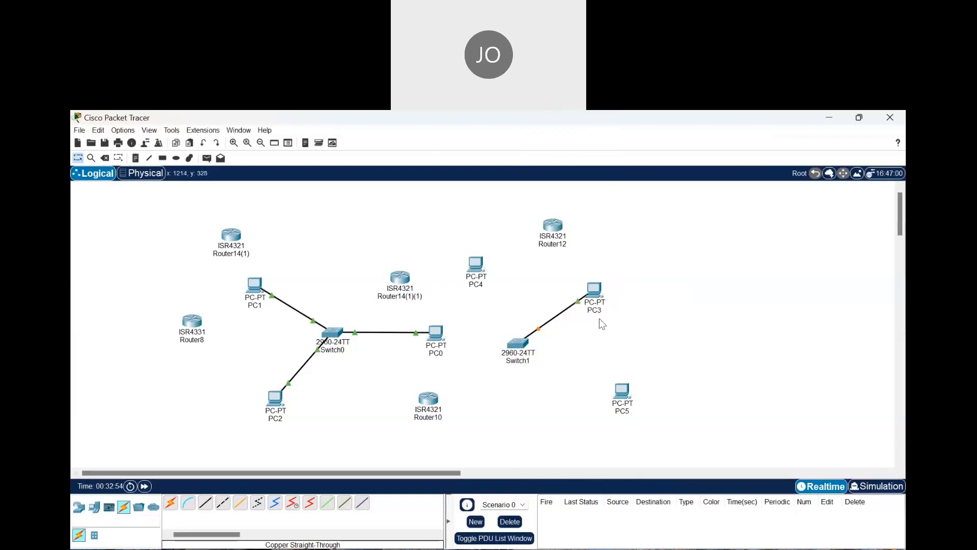
# - Connect PC4's FastEthernet0 to Switch1's FastEthernet0/5 with a copper straight-through cable
pyautogui.click(205, 502)
pyautogui.click(483, 271)
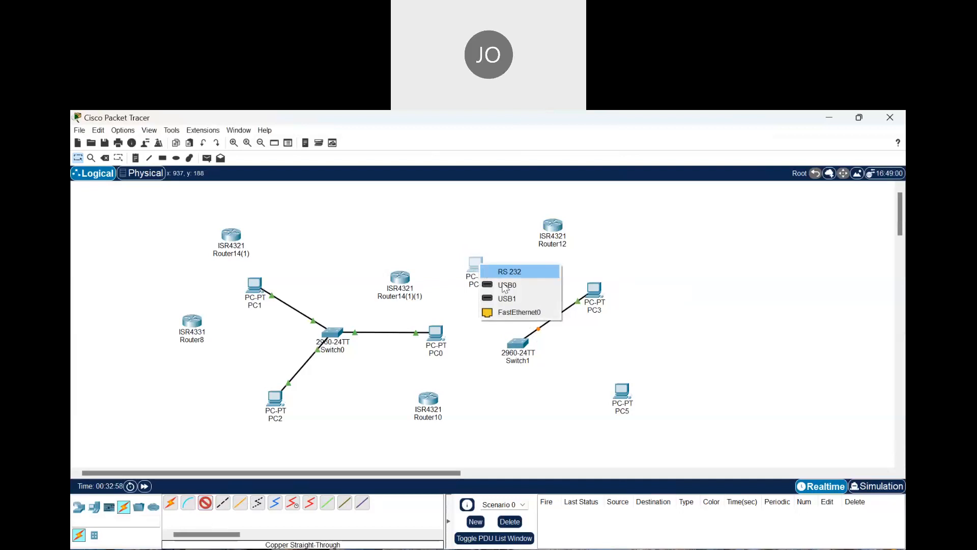
pyautogui.click(518, 312)
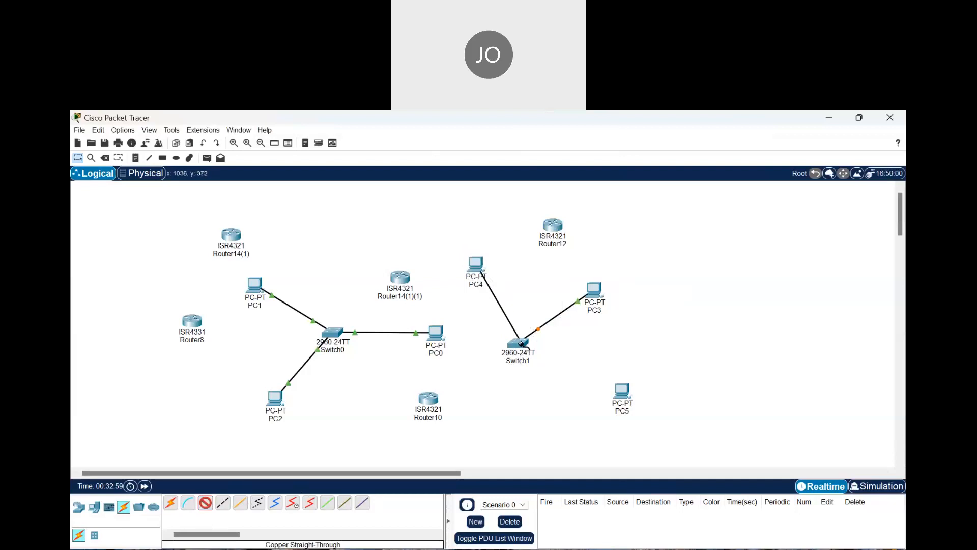
pyautogui.click(521, 343)
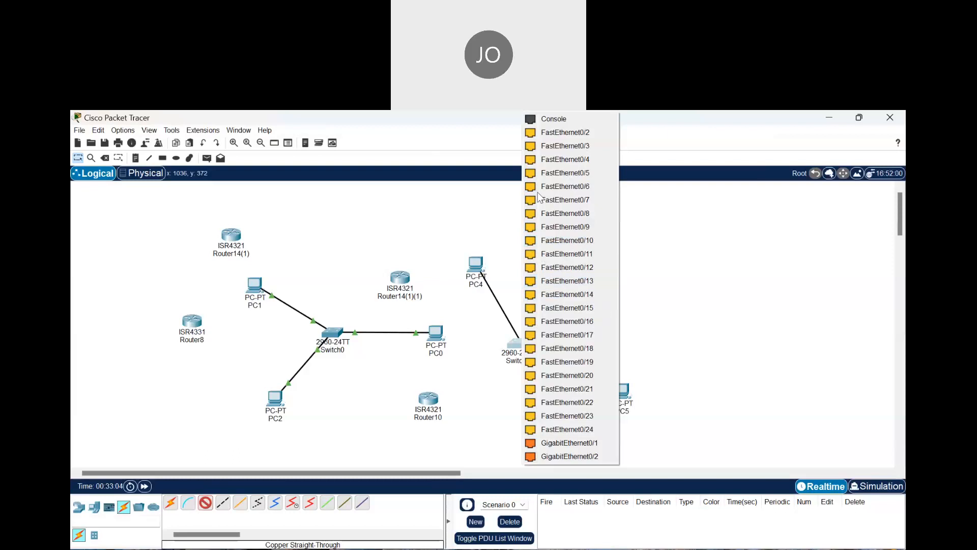
pyautogui.click(589, 176)
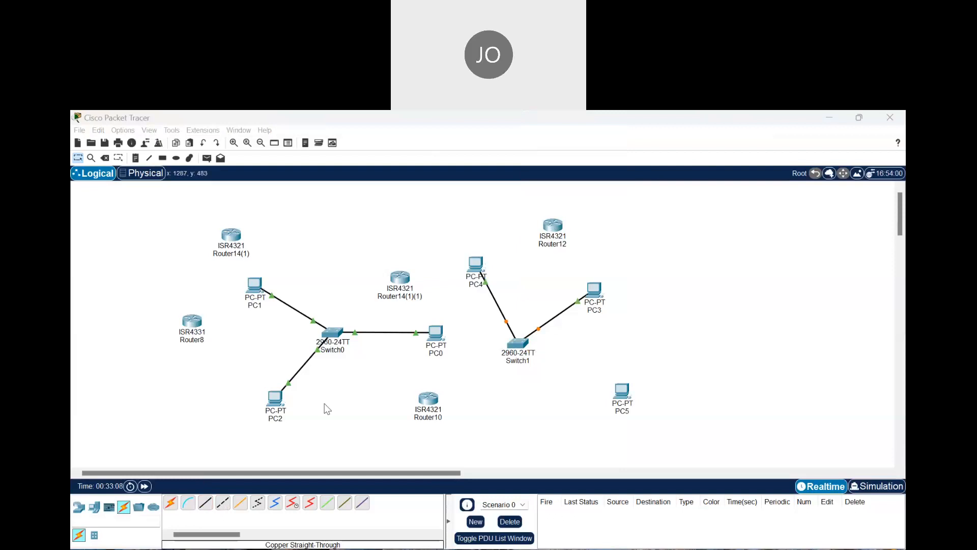
# - Connect PC5's FastEthernet0 to Switch1's FastEthernet0/3 with a copper straight-through cable
pyautogui.click(370, 469)
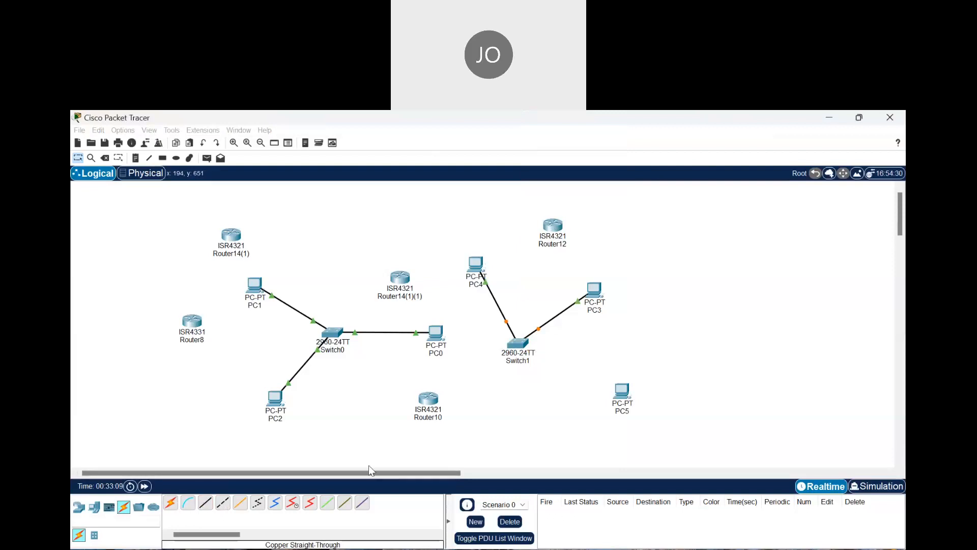
pyautogui.click(623, 392)
pyautogui.click(663, 443)
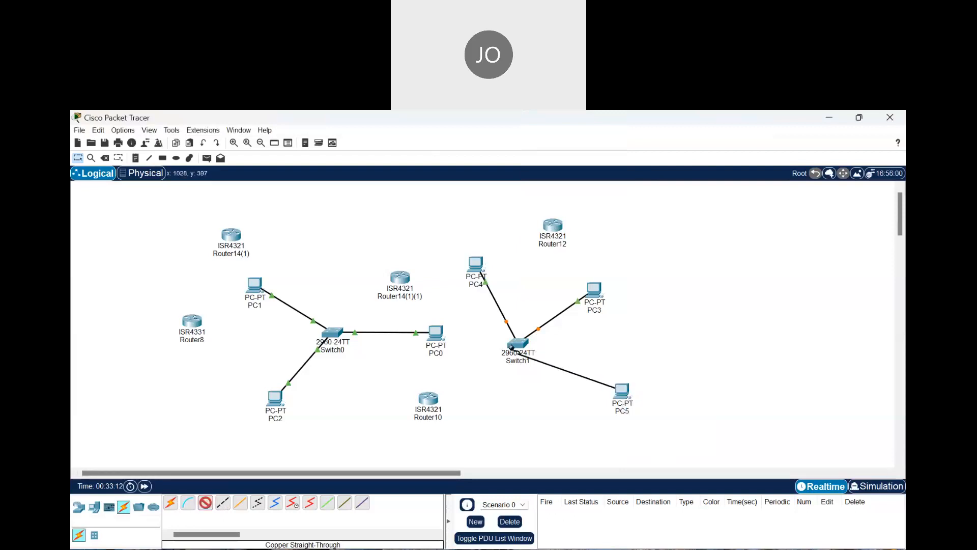
pyautogui.click(518, 344)
pyautogui.click(573, 147)
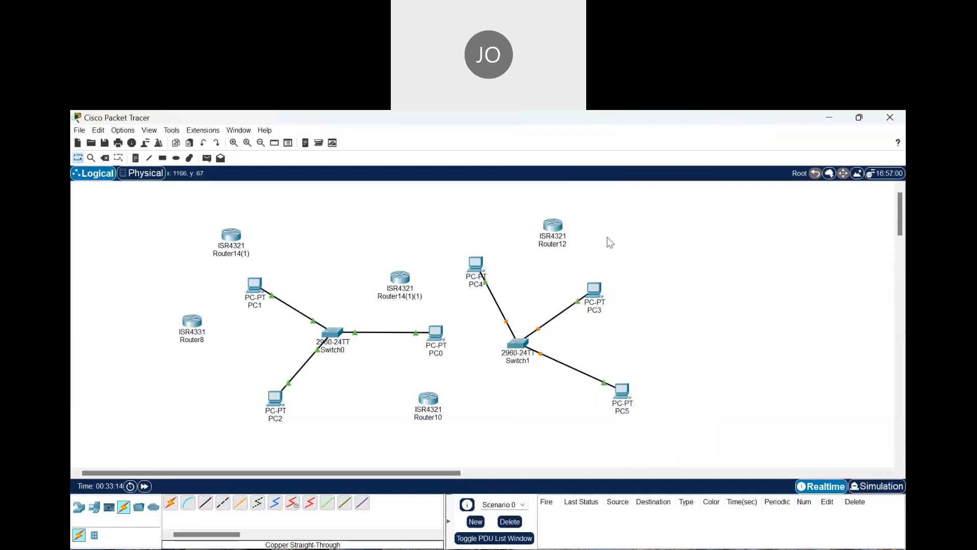
pyautogui.moveTo(410, 122); pyautogui.dragTo(89, 138)
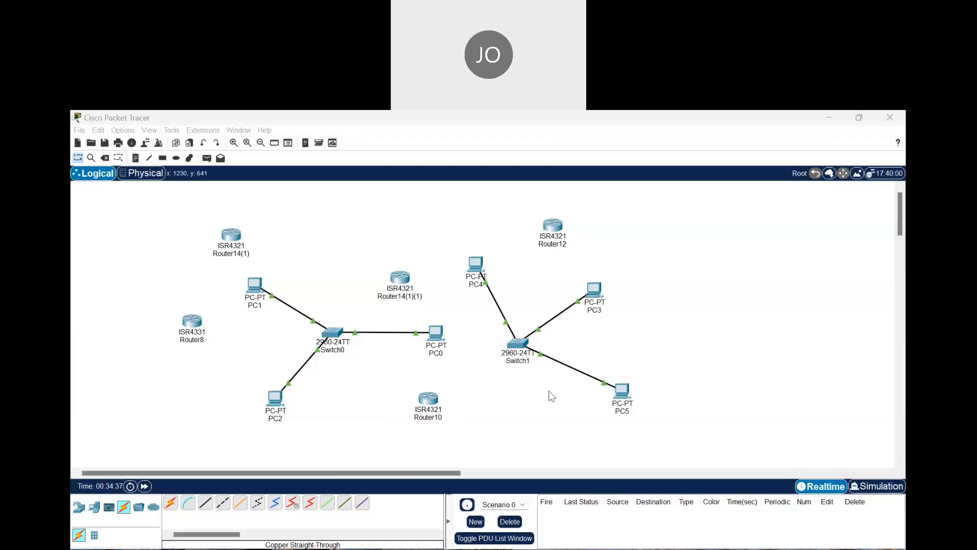
pyautogui.click(221, 432)
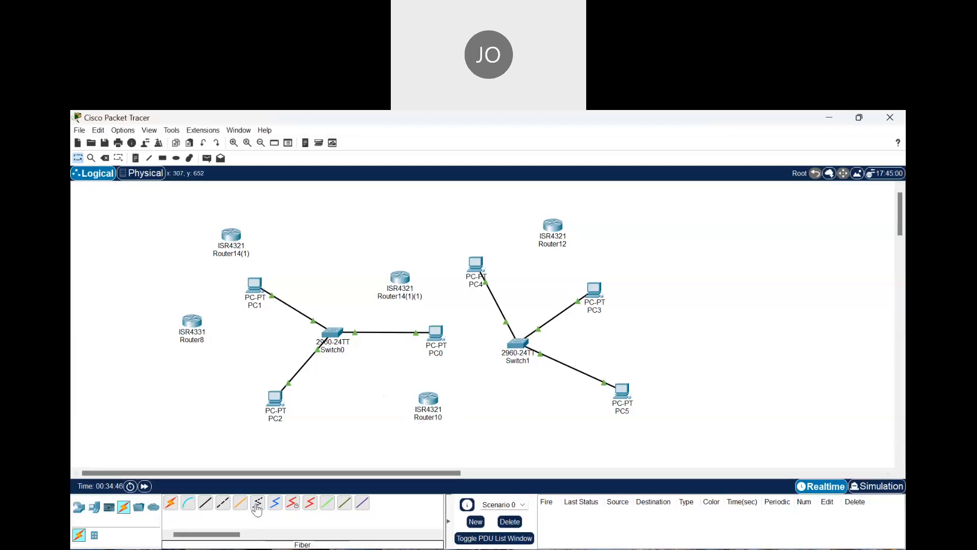
# - Connect Switch0's GigabitEthernet0/1 to Switch1's GigabitEthernet0/1 with a copper cross-over cable
pyautogui.click(223, 505)
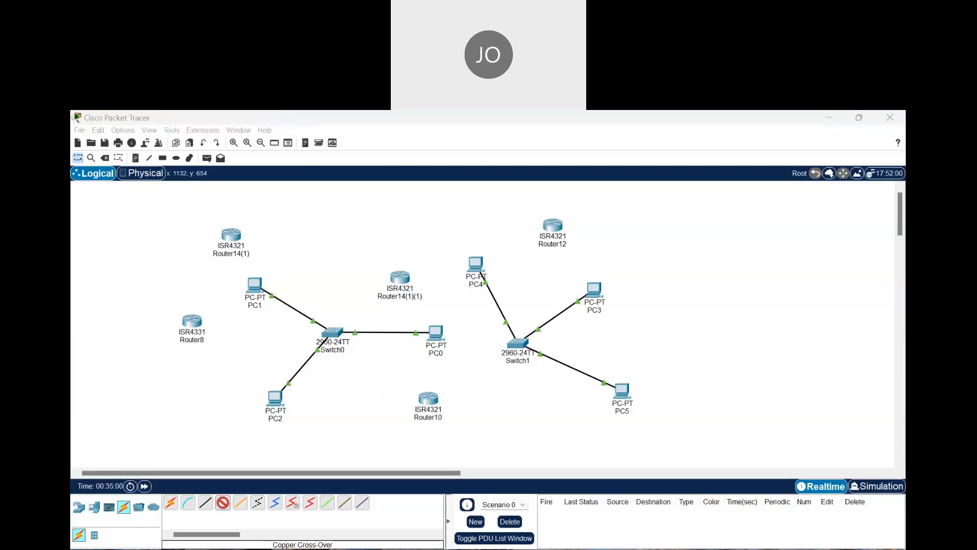
pyautogui.click(332, 335)
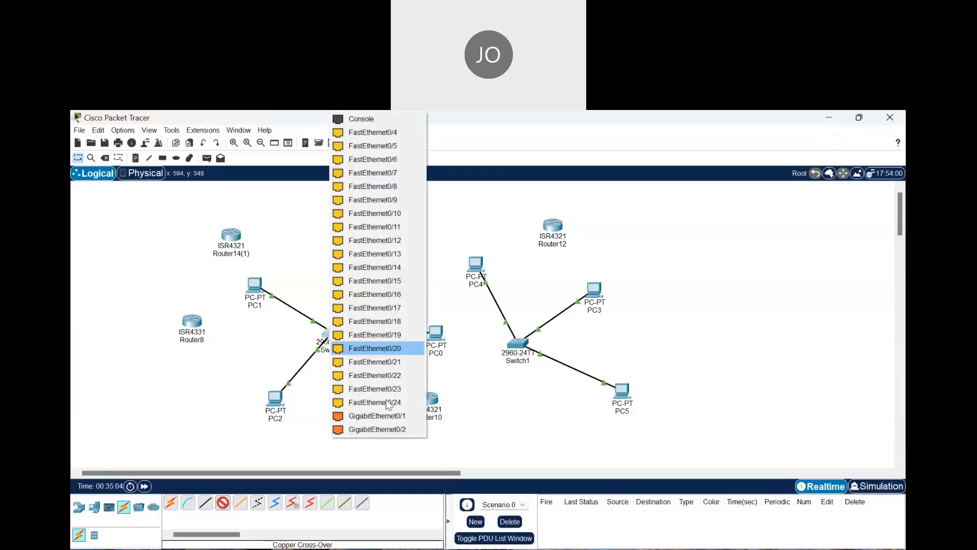
pyautogui.click(416, 416)
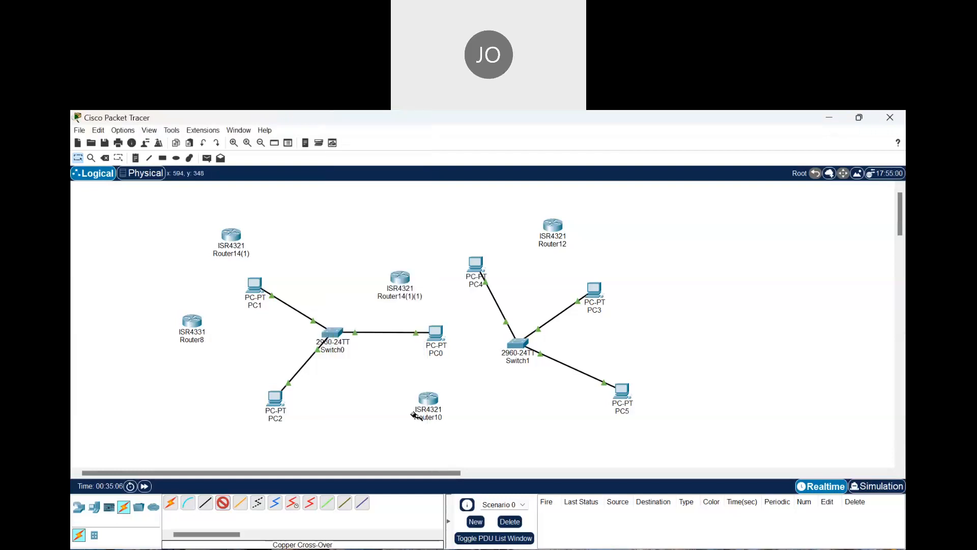
pyautogui.click(519, 346)
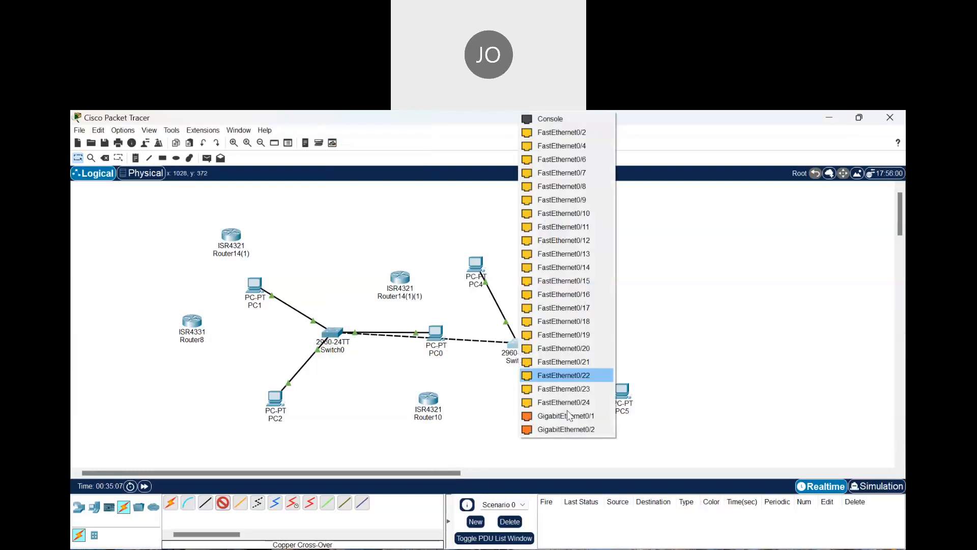
pyautogui.click(591, 417)
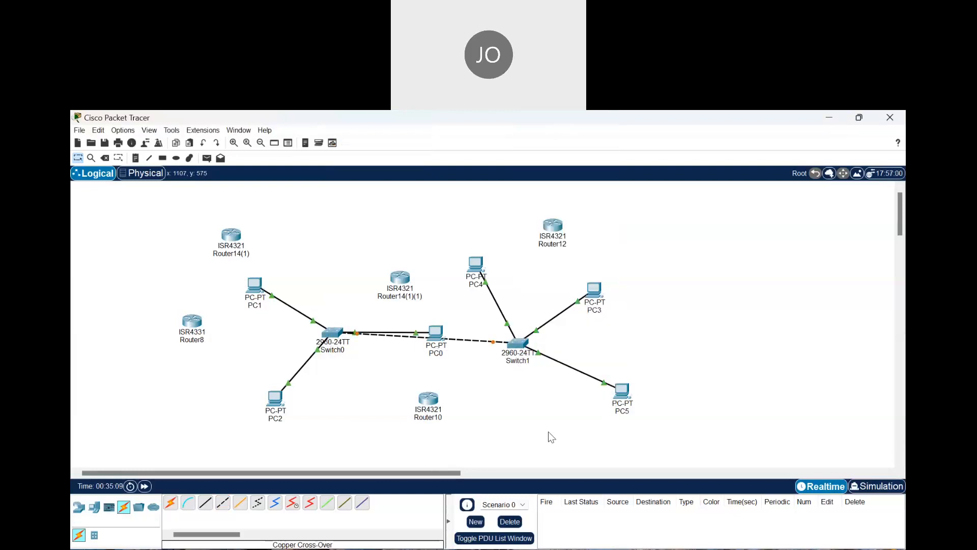
# - Clear the link between the switches by moving PC0 above Switch0, Router14(1)(1) below the link beside PC2, and Router10 further right
pyautogui.moveTo(435, 331); pyautogui.dragTo(338, 245)
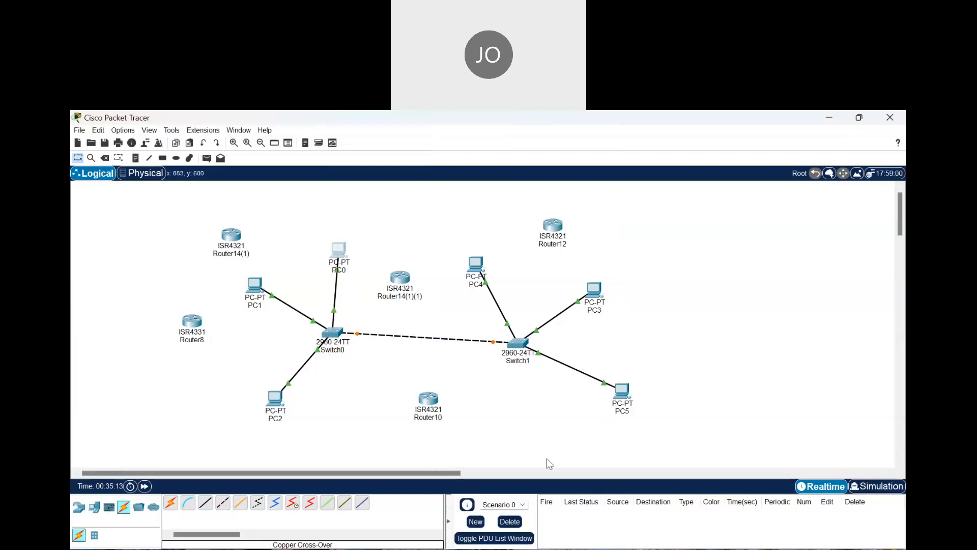
pyautogui.moveTo(399, 288); pyautogui.dragTo(354, 411)
pyautogui.moveTo(431, 409); pyautogui.dragTo(489, 412)
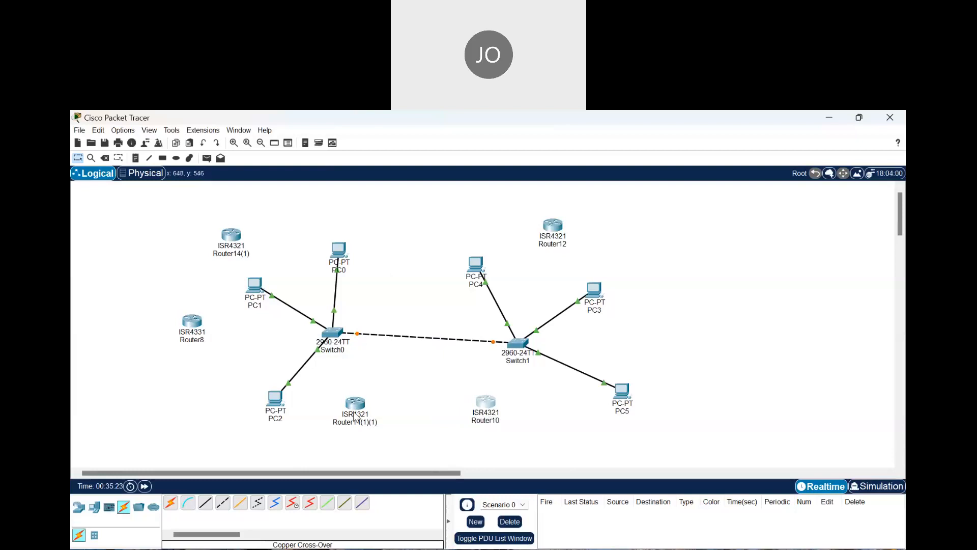
pyautogui.moveTo(355, 415); pyautogui.dragTo(370, 407)
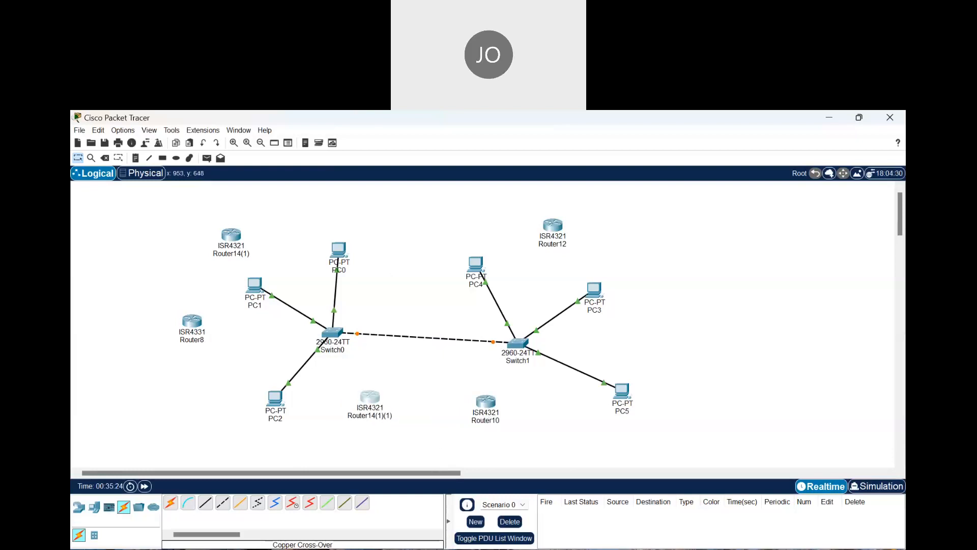
pyautogui.hotkey('alt', 'Tab')
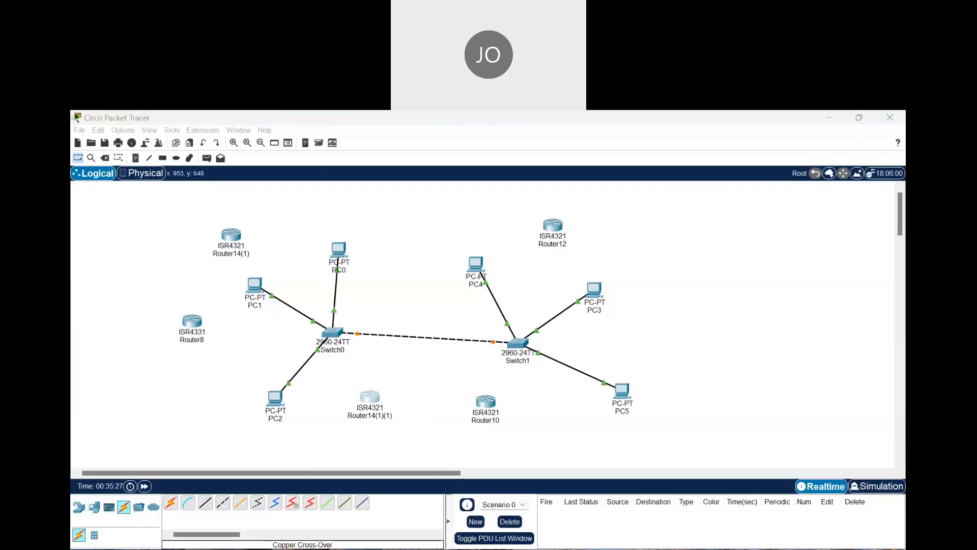
pyautogui.hotkey('alt', 'Tab')
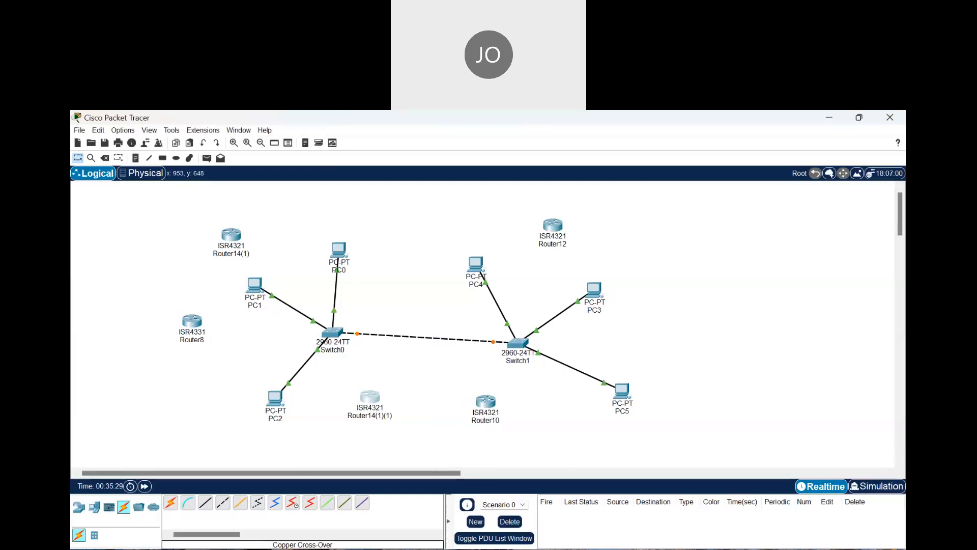
pyautogui.hotkey('alt', 'Tab')
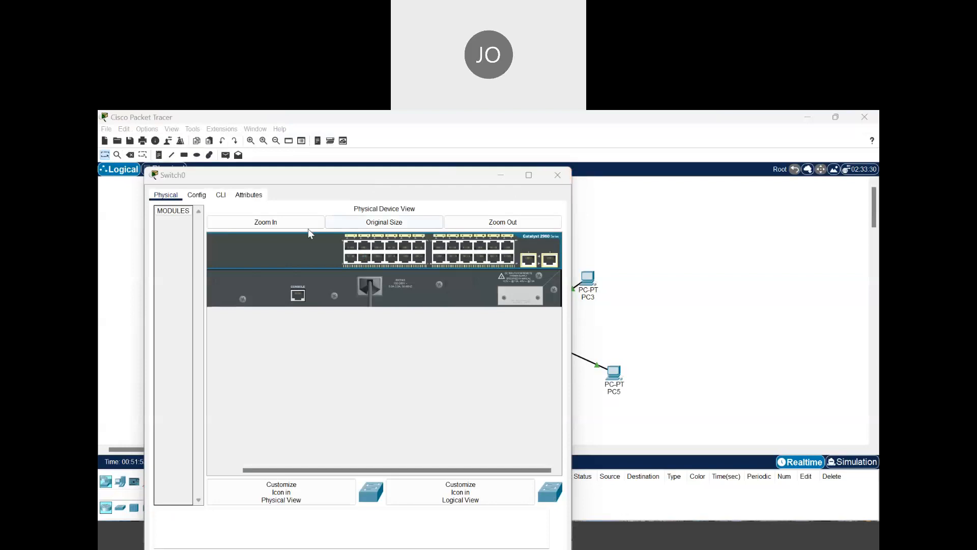
# - Close and reopen Switch0's device window, then zoom in on its physical view to examine the ports
pyautogui.click(562, 175)
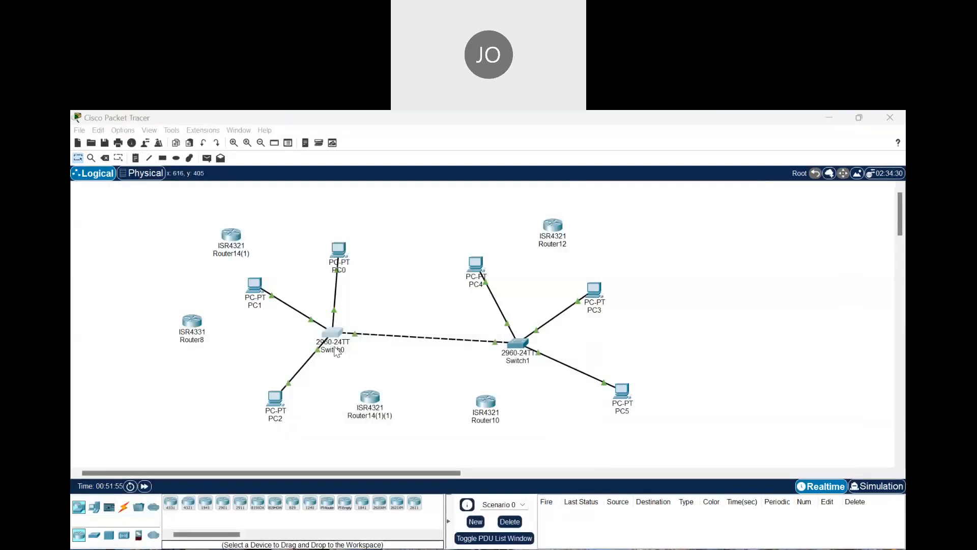
pyautogui.click(350, 322)
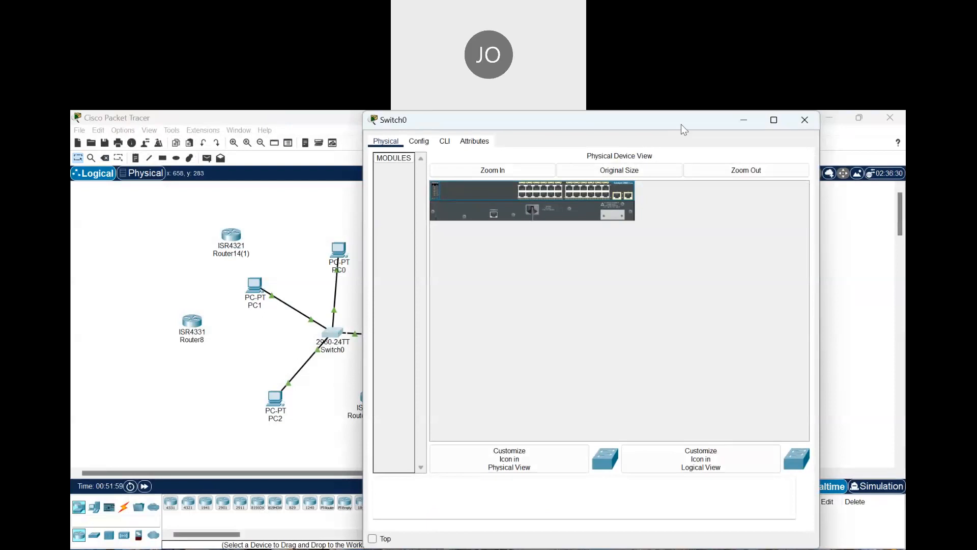
pyautogui.moveTo(684, 129); pyautogui.dragTo(568, 177)
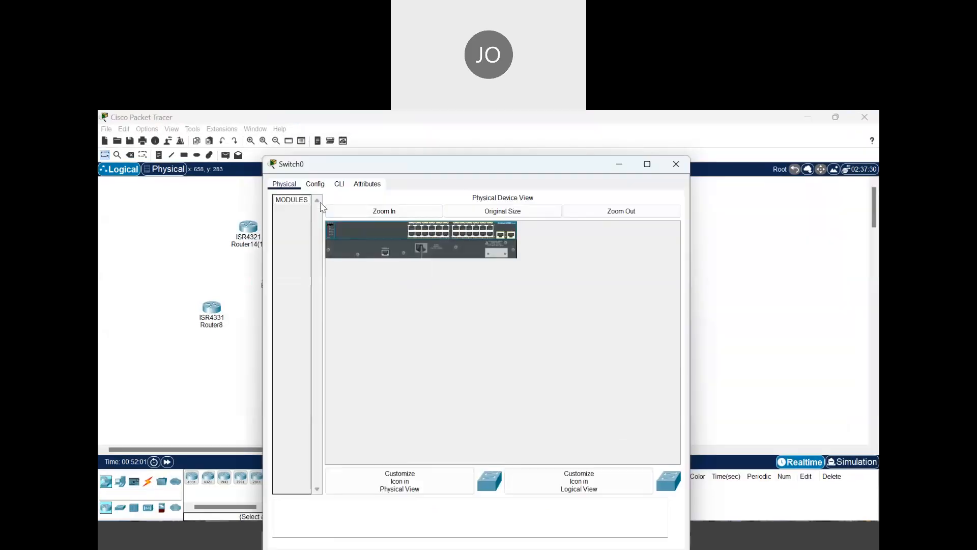
pyautogui.click(385, 212)
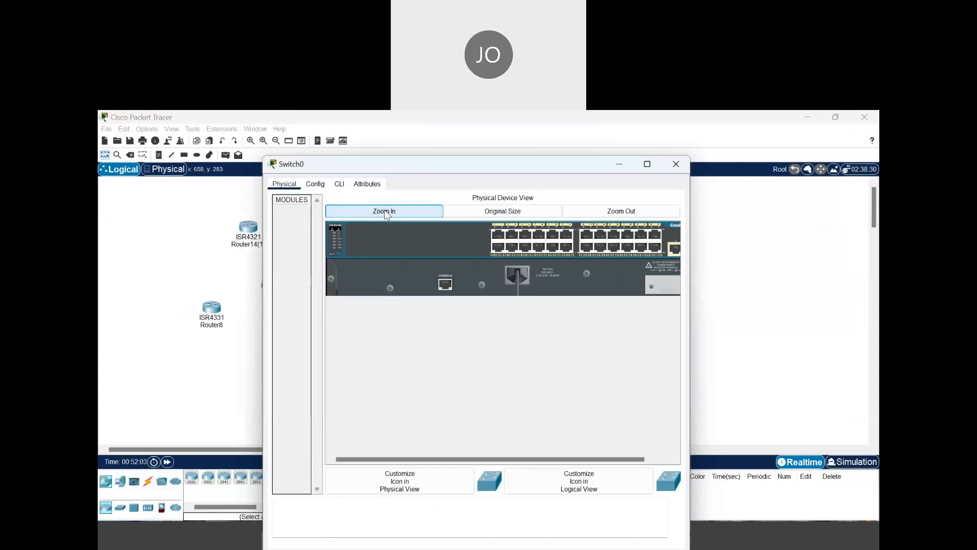
# - Examine the rest of Switch0's ports in its enlarged physical view, including the gigabit ports, and close the device window
pyautogui.moveTo(458, 459); pyautogui.dragTo(575, 447)
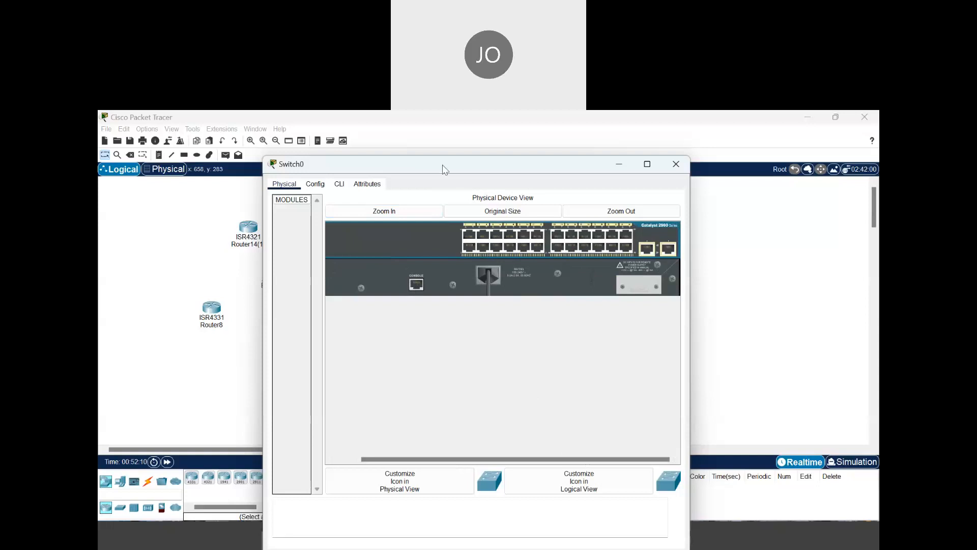
pyautogui.moveTo(443, 170); pyautogui.dragTo(652, 191)
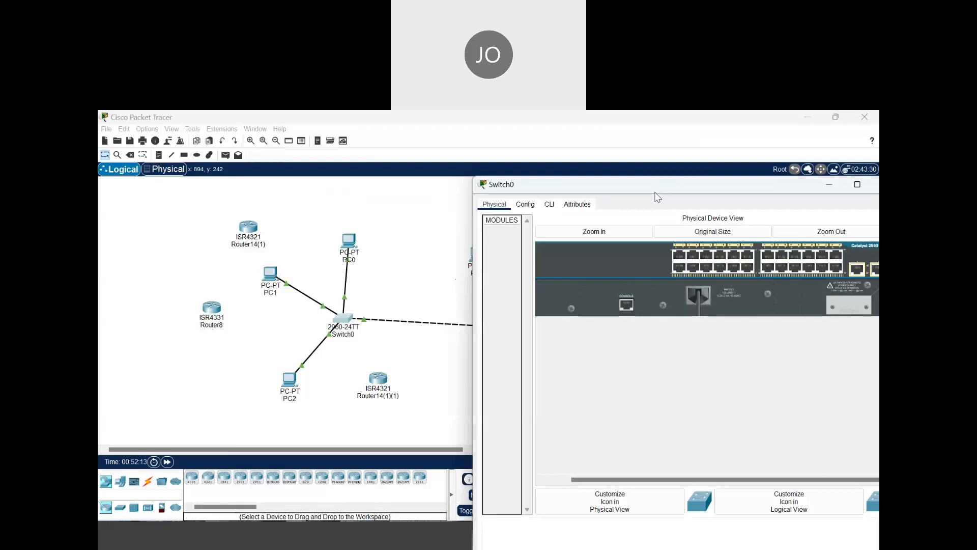
pyautogui.moveTo(656, 196); pyautogui.dragTo(403, 209)
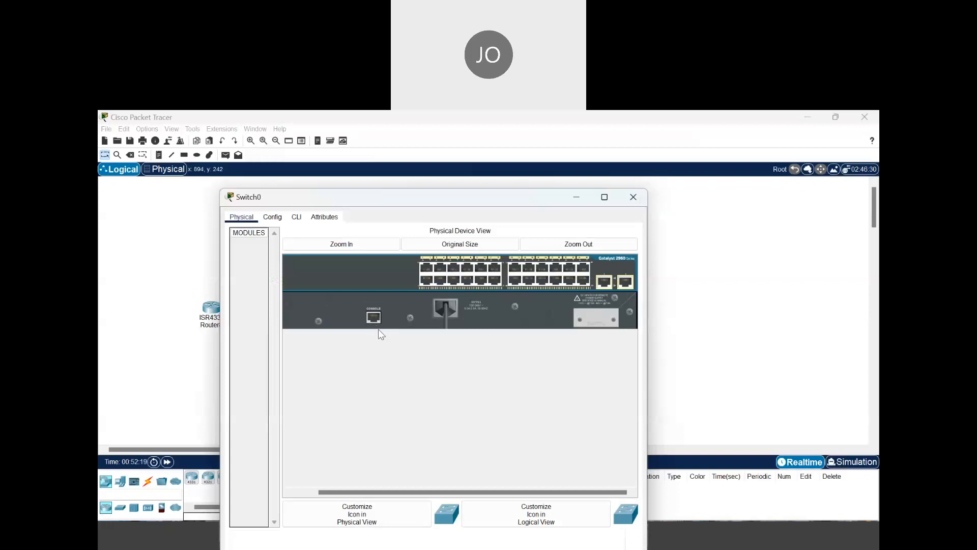
pyautogui.click(633, 196)
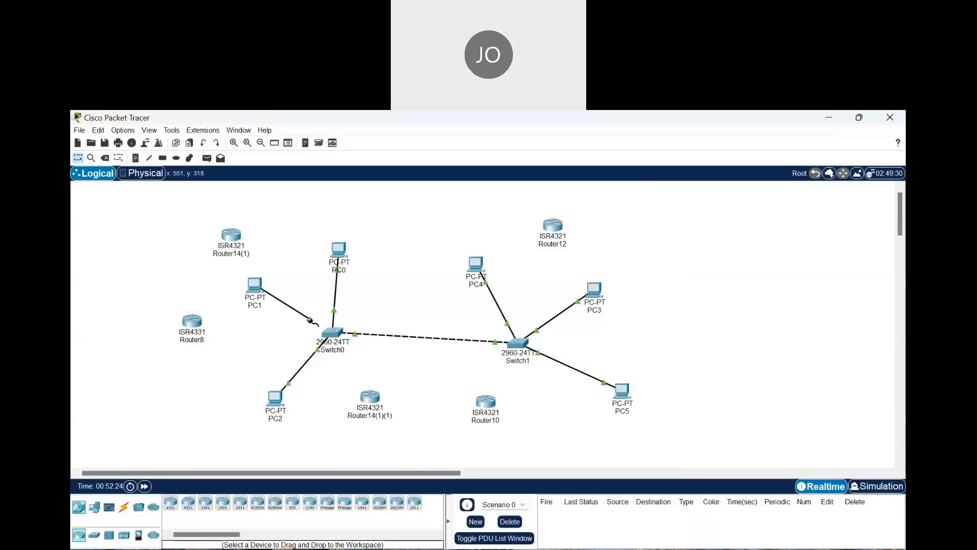
# - Unplug the Switch0 end of PC1's cable and reconnect it to Switch0's FastEthernet0/2
pyautogui.click(264, 292)
pyautogui.click(260, 294)
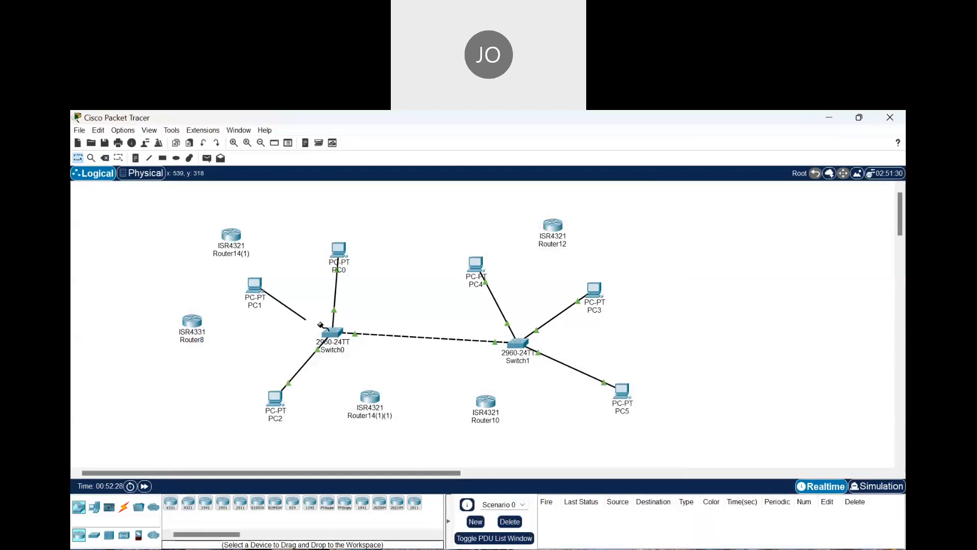
pyautogui.click(333, 332)
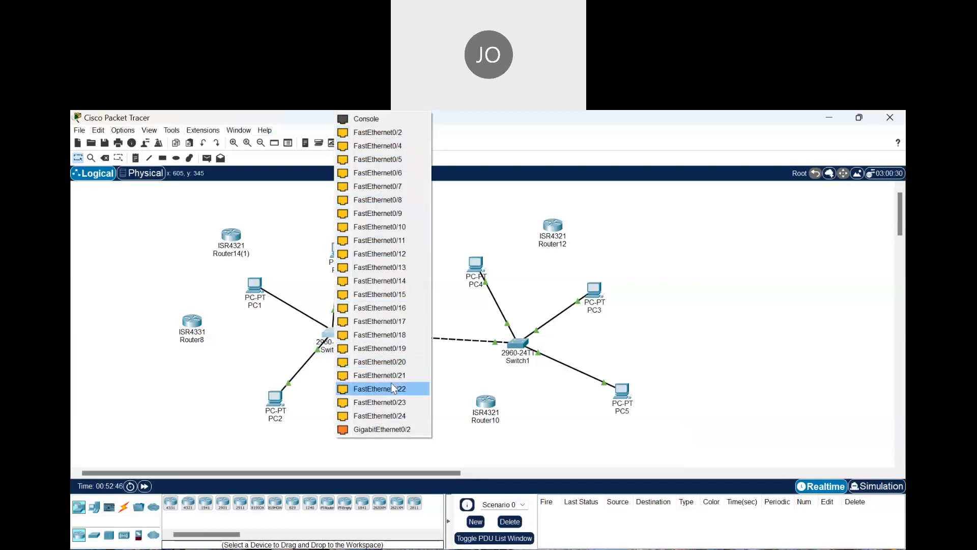
pyautogui.click(401, 131)
# - Open Switch0's physical view, enlarge it to examine its Ethernet ports, and close the device window
pyautogui.click(332, 333)
pyautogui.click(501, 171)
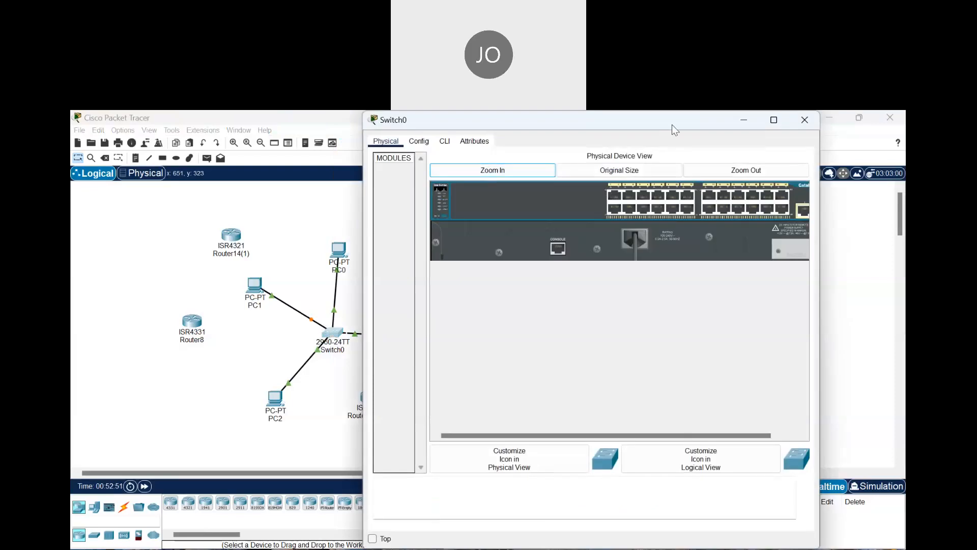
pyautogui.moveTo(672, 124); pyautogui.dragTo(499, 193)
pyautogui.moveTo(520, 482); pyautogui.dragTo(545, 481)
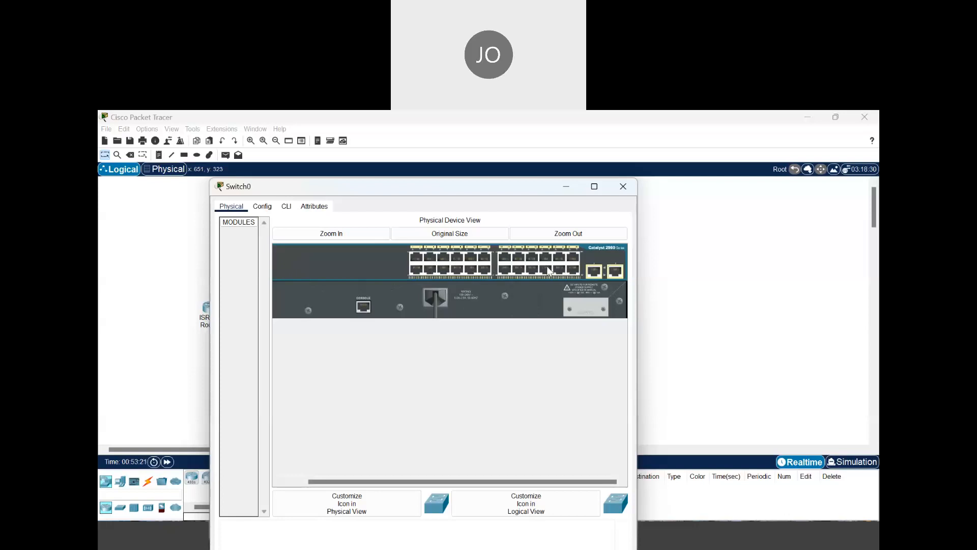
pyautogui.click(623, 186)
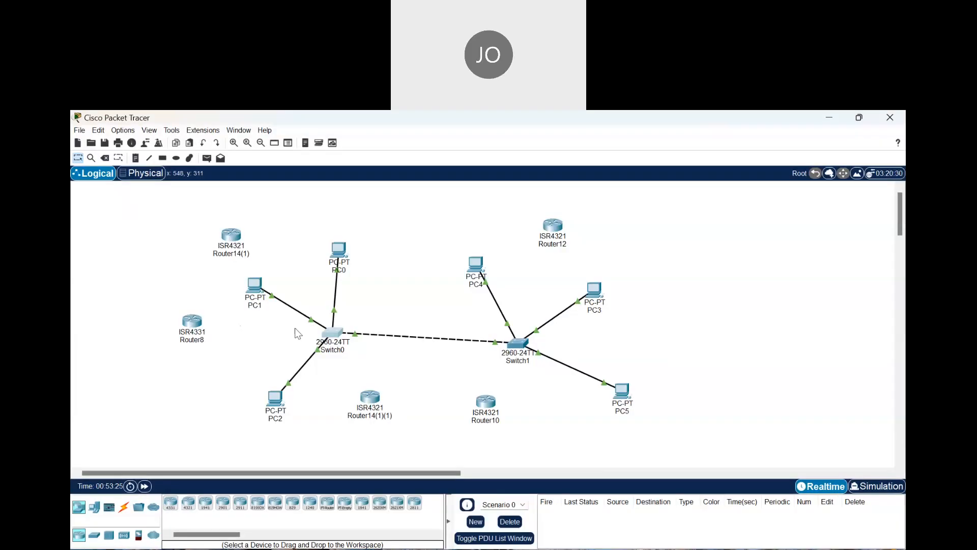
# - Show the free ports for PC1's unplugged cable on Switch0, then attach it to FastEthernet0/2
pyautogui.click(336, 333)
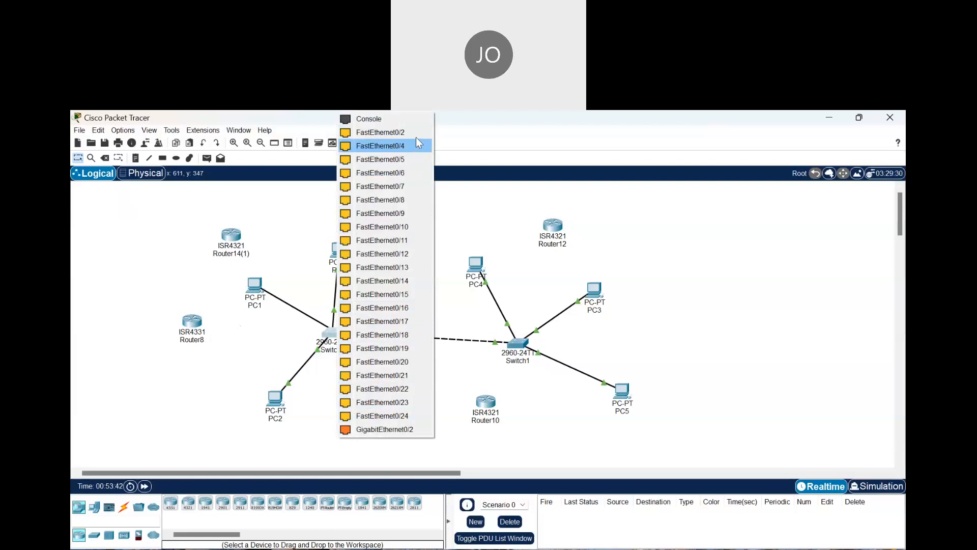
pyautogui.click(322, 324)
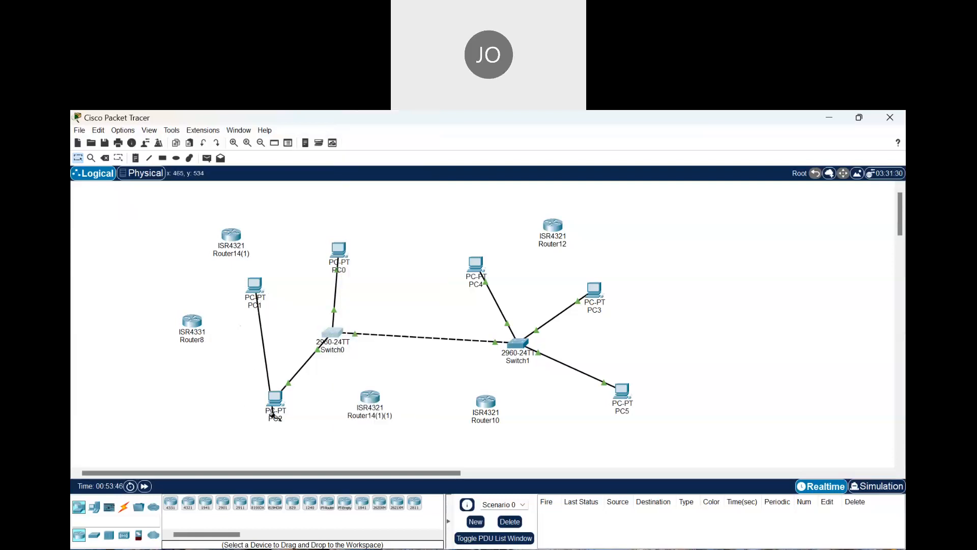
pyautogui.click(328, 331)
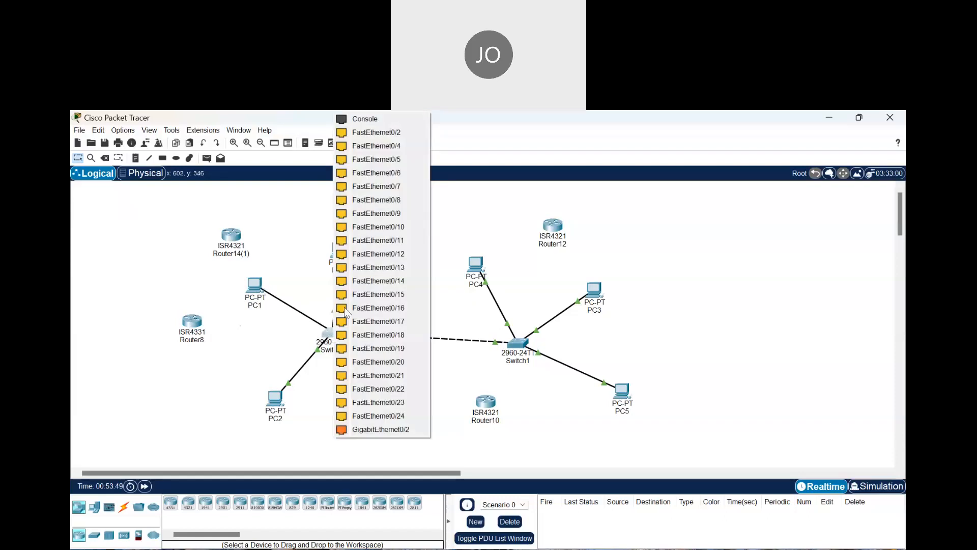
pyautogui.click(383, 133)
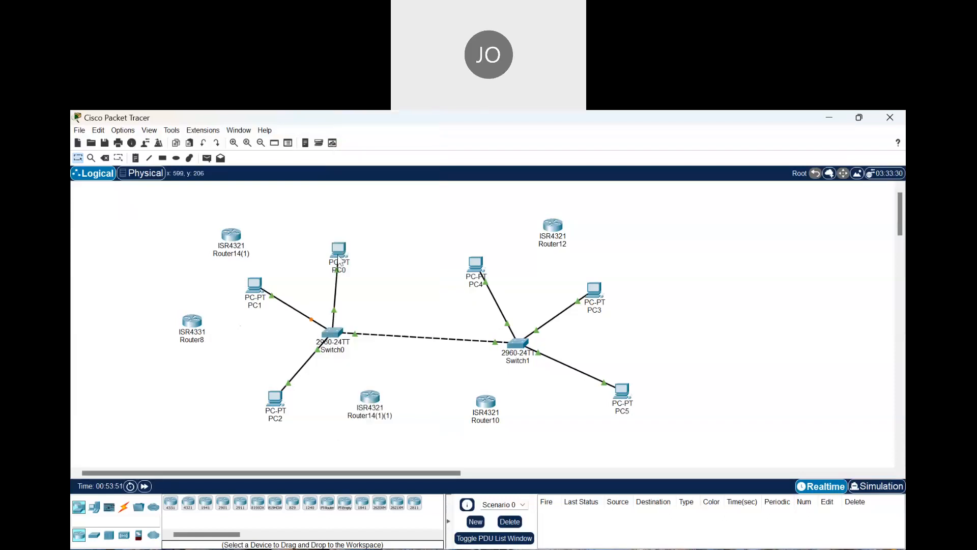
# - Replug the Switch0 ends of PC0's cable into FastEthernet0/1 and PC2's cable into FastEthernet0/3
pyautogui.click(333, 310)
pyautogui.click(332, 334)
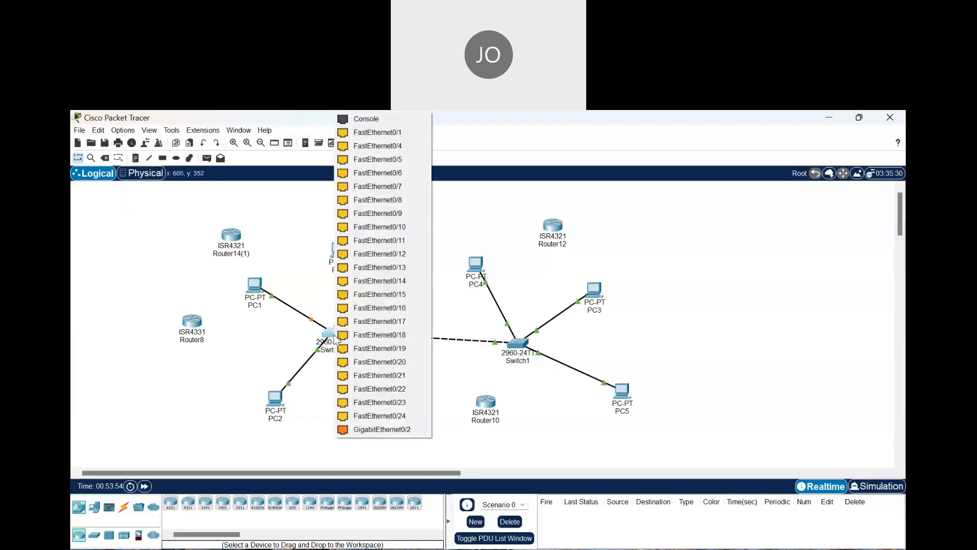
pyautogui.click(392, 132)
pyautogui.click(317, 351)
pyautogui.click(335, 336)
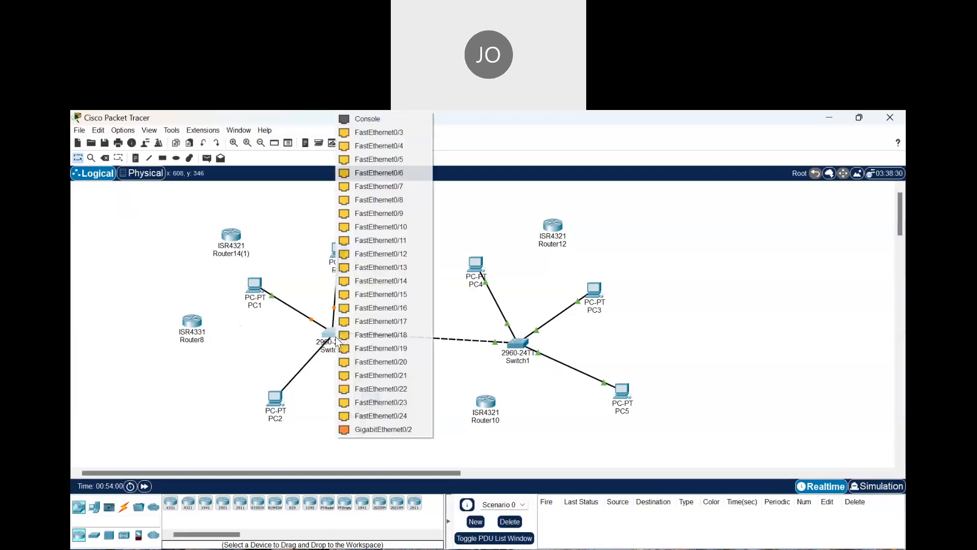
pyautogui.click(407, 134)
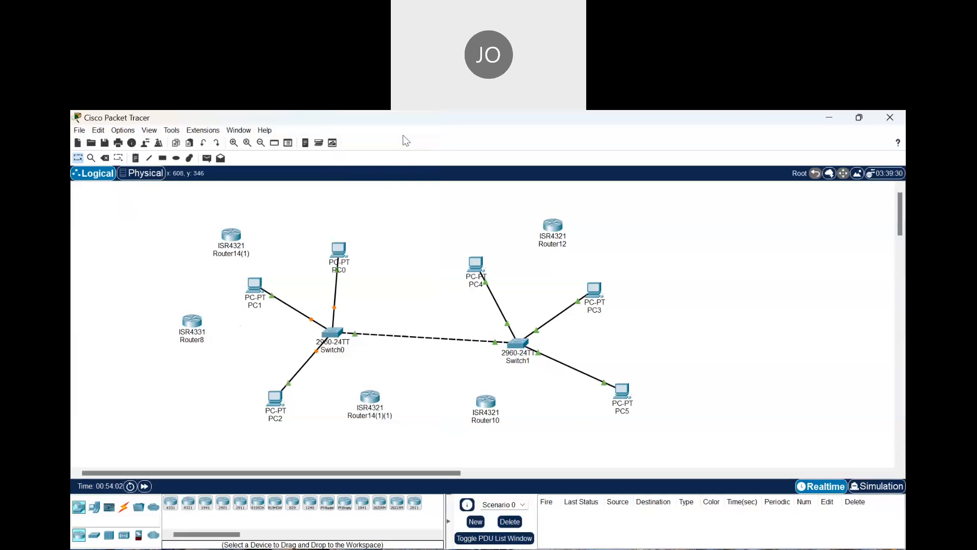
# - Move the Switch0 end of PC2's cable to port FastEthernet0/15
pyautogui.click(317, 353)
pyautogui.click(340, 338)
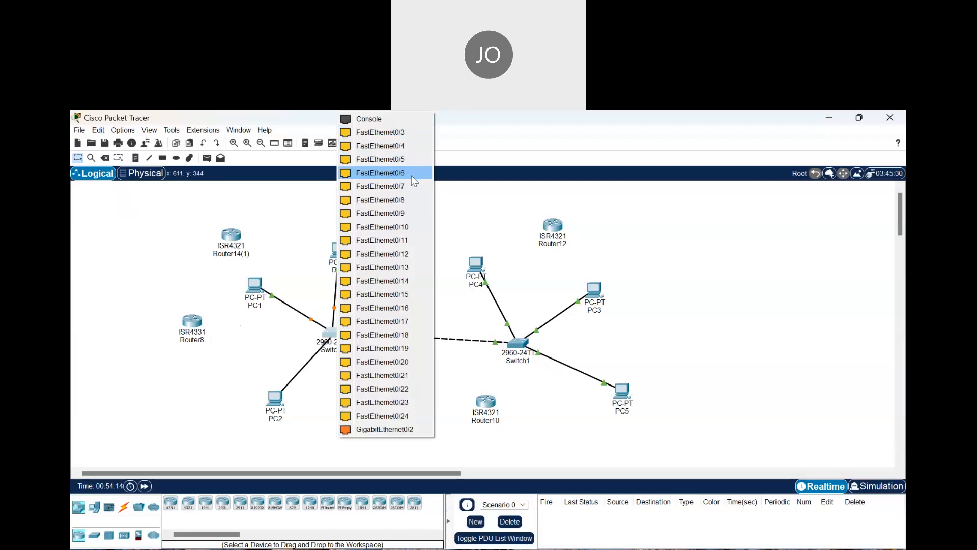
pyautogui.click(414, 293)
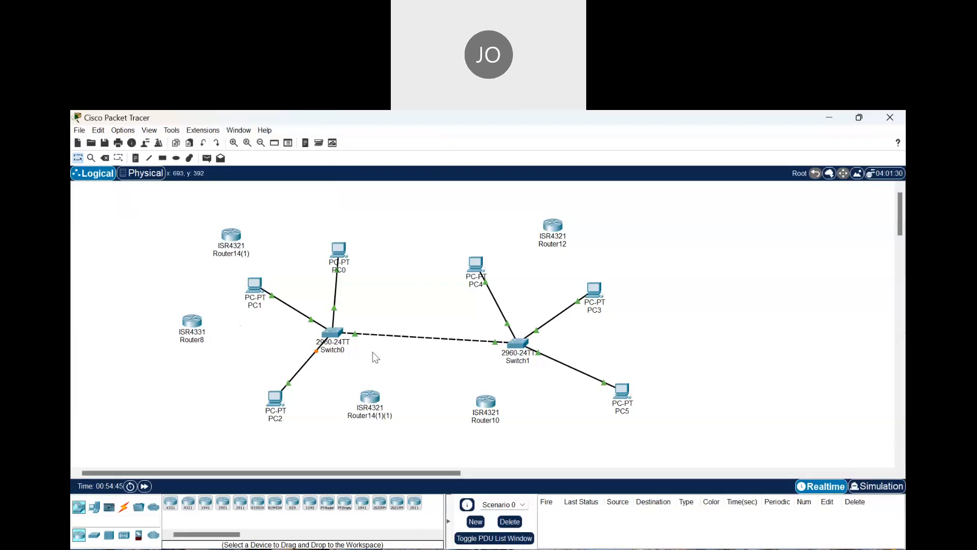
# - Unplug PC0's cable at Switch0 and reconnect it to FastEthernet0/1
pyautogui.click(321, 350)
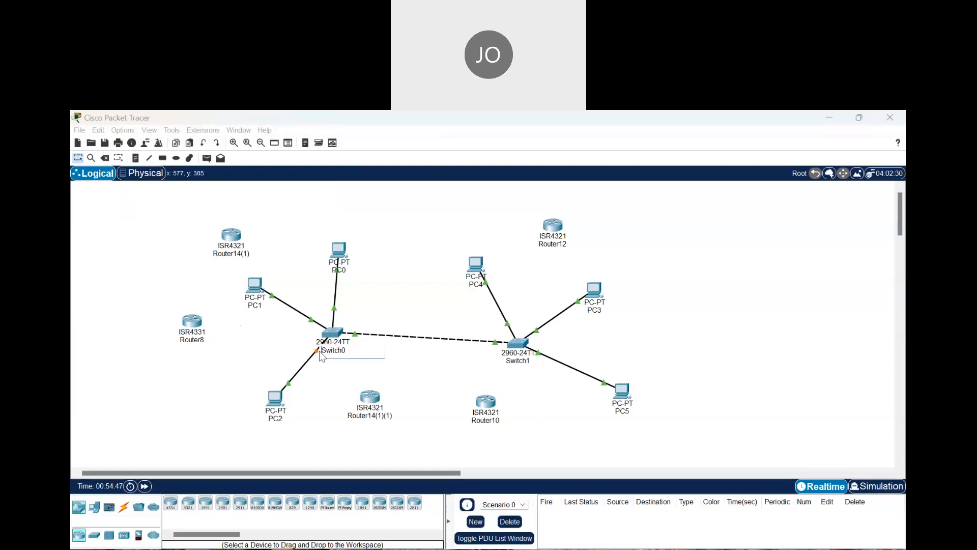
pyautogui.click(311, 360)
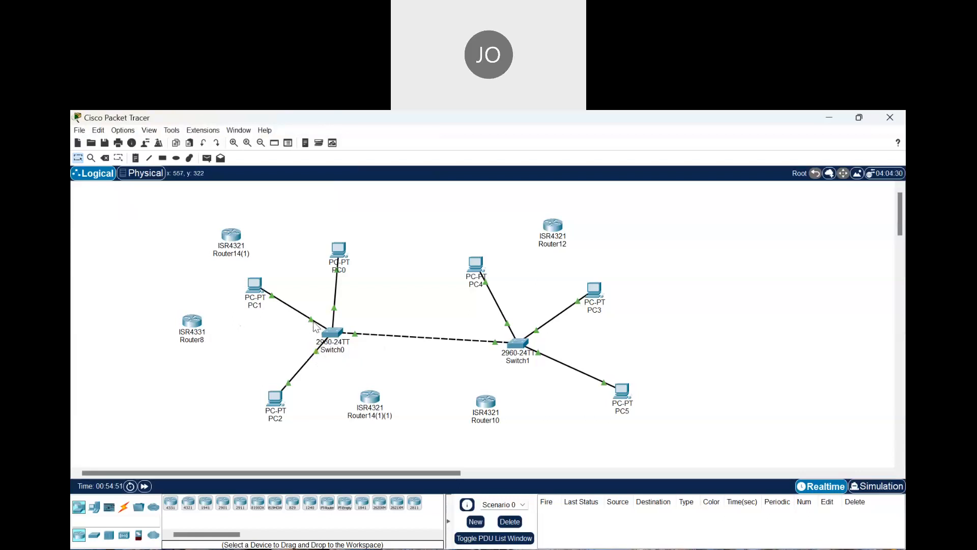
pyautogui.click(322, 329)
pyautogui.click(310, 325)
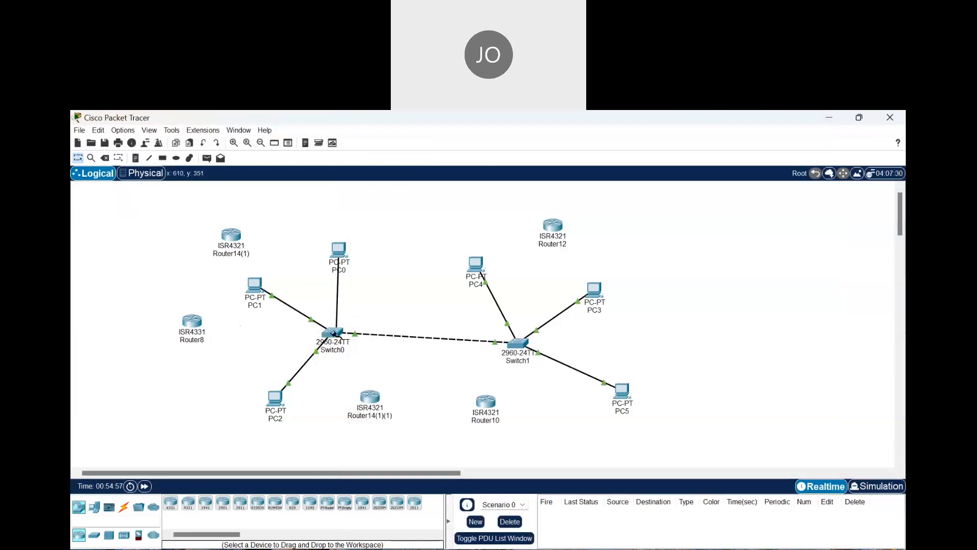
pyautogui.click(333, 336)
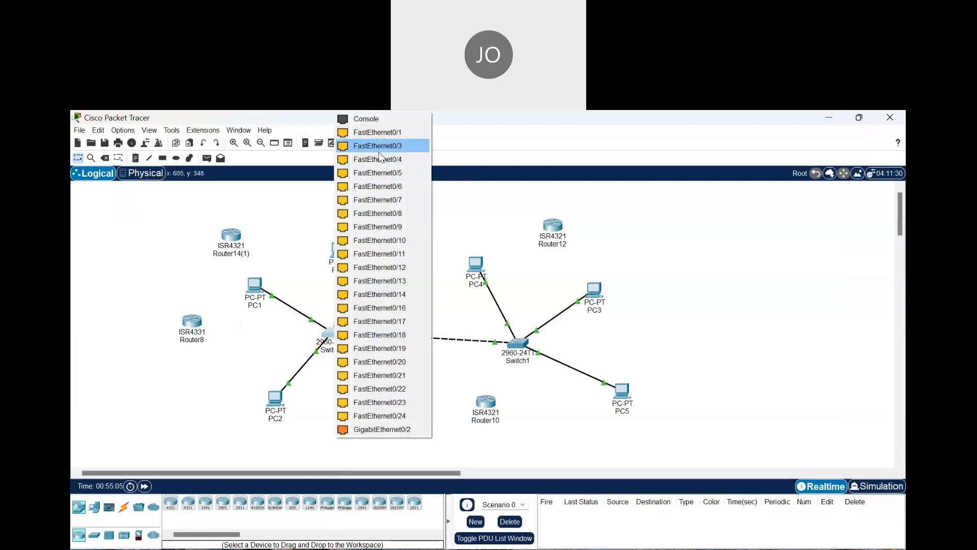
pyautogui.click(383, 132)
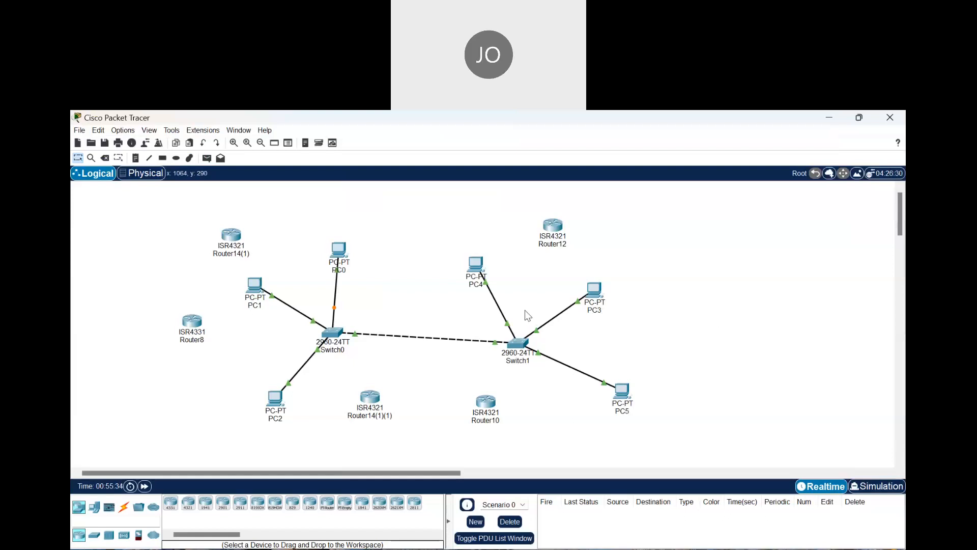
# - Examine Switch0's ports again in an enlarged physical view and close the device window
pyautogui.click(335, 336)
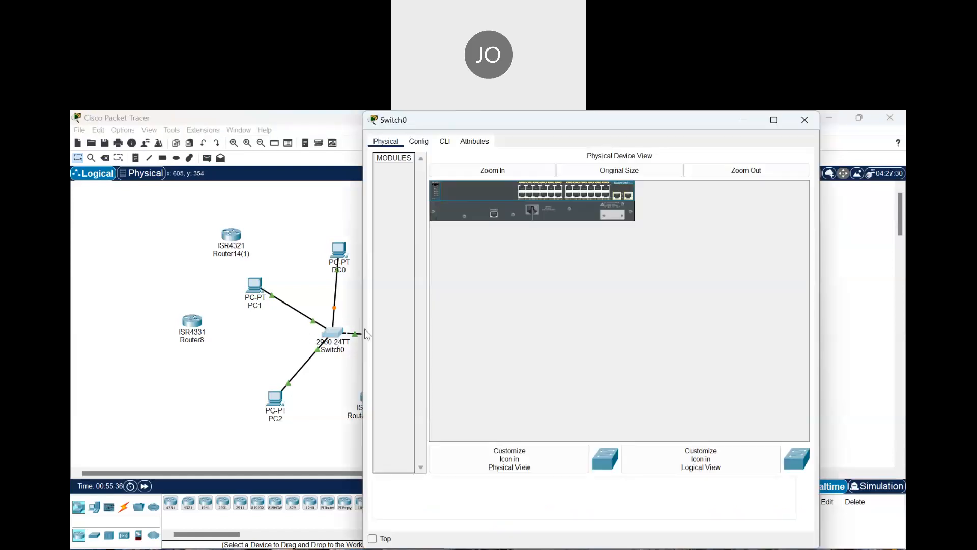
pyautogui.click(527, 172)
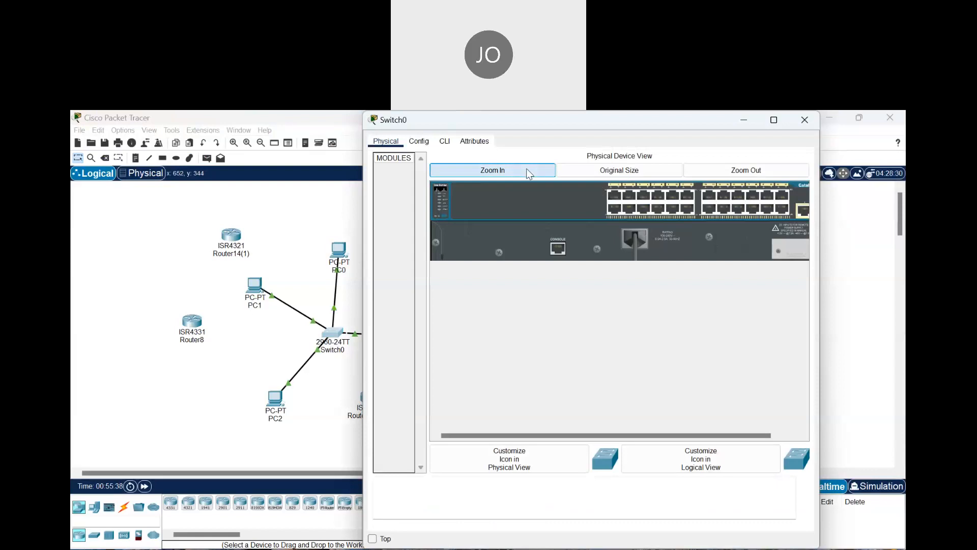
pyautogui.moveTo(631, 435); pyautogui.dragTo(703, 434)
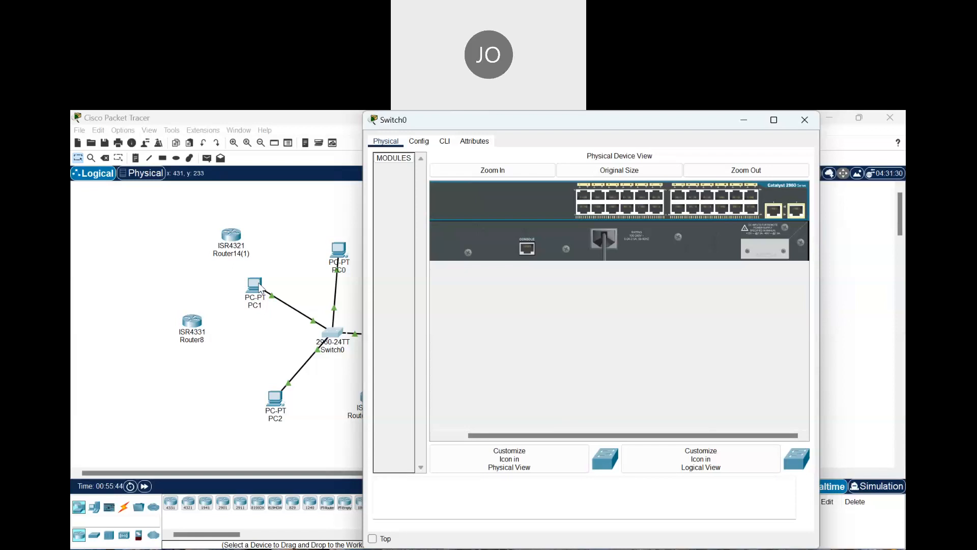
pyautogui.click(802, 122)
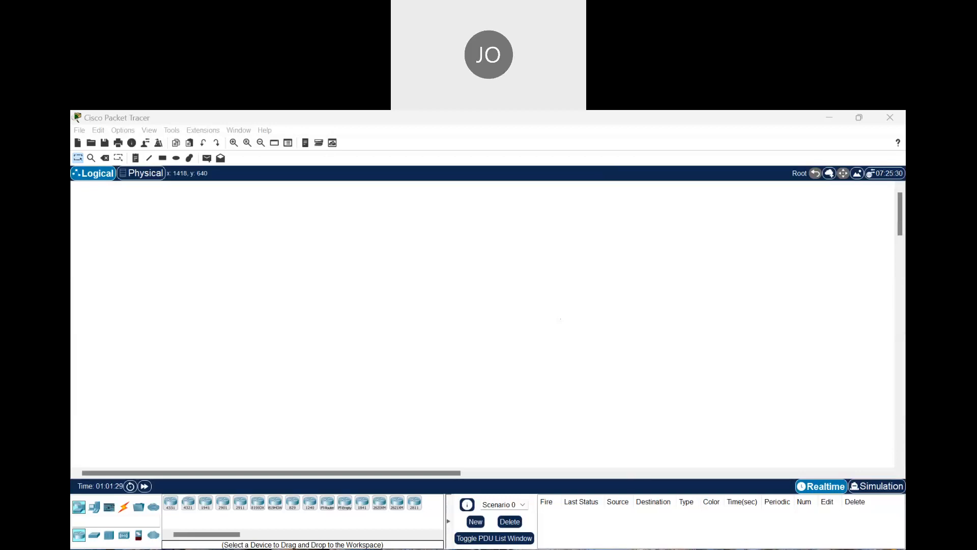
# - Place a 2960 switch in an empty area of the workspace and shift it up and slightly to the left
pyautogui.click(656, 467)
pyautogui.click(94, 534)
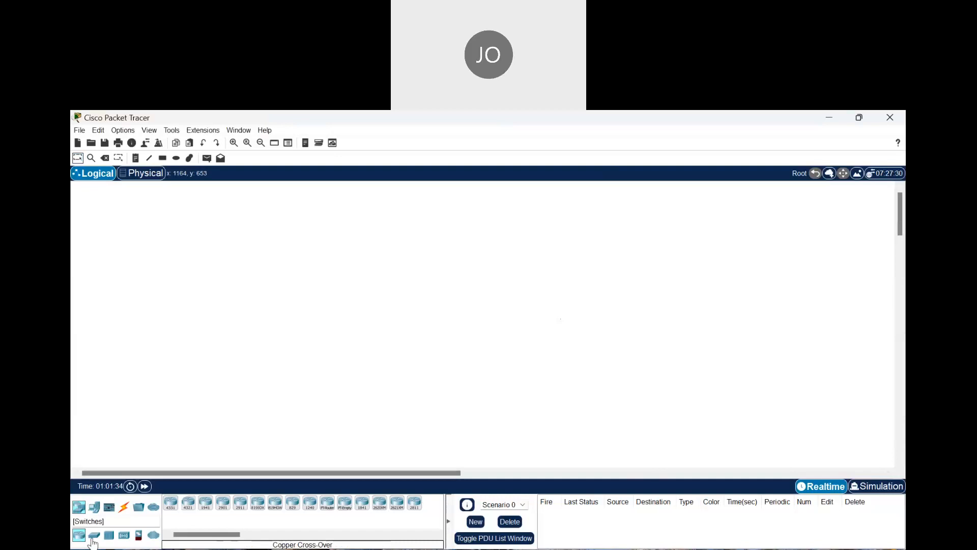
pyautogui.click(171, 504)
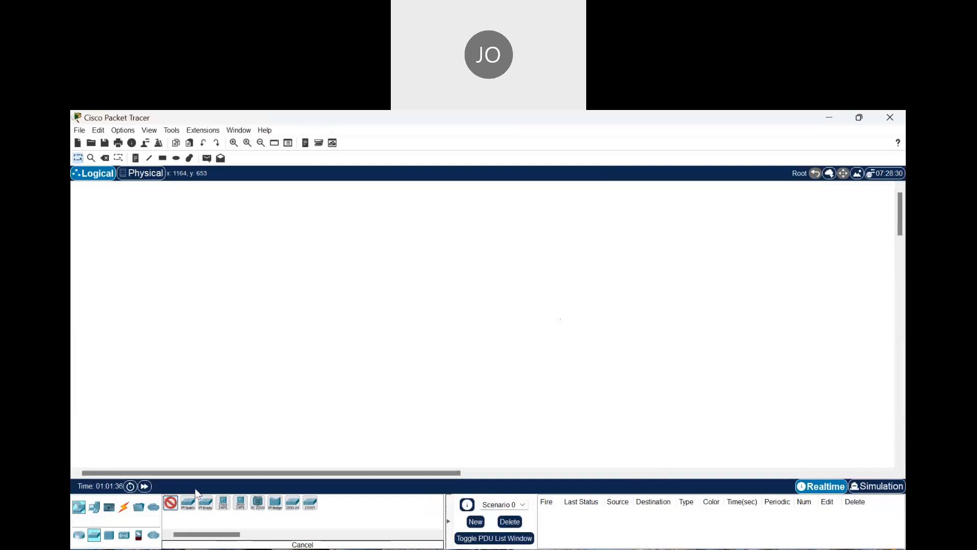
pyautogui.click(388, 304)
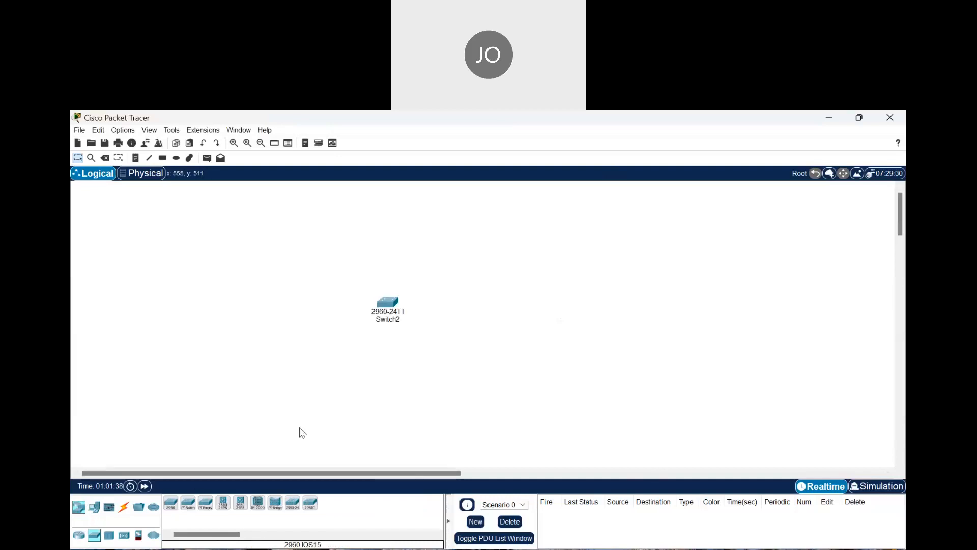
pyautogui.moveTo(396, 312); pyautogui.dragTo(374, 259)
# - Place two PCs below Switch2, one to its left and one to its right
pyautogui.click(94, 507)
pyautogui.click(171, 503)
pyautogui.click(185, 303)
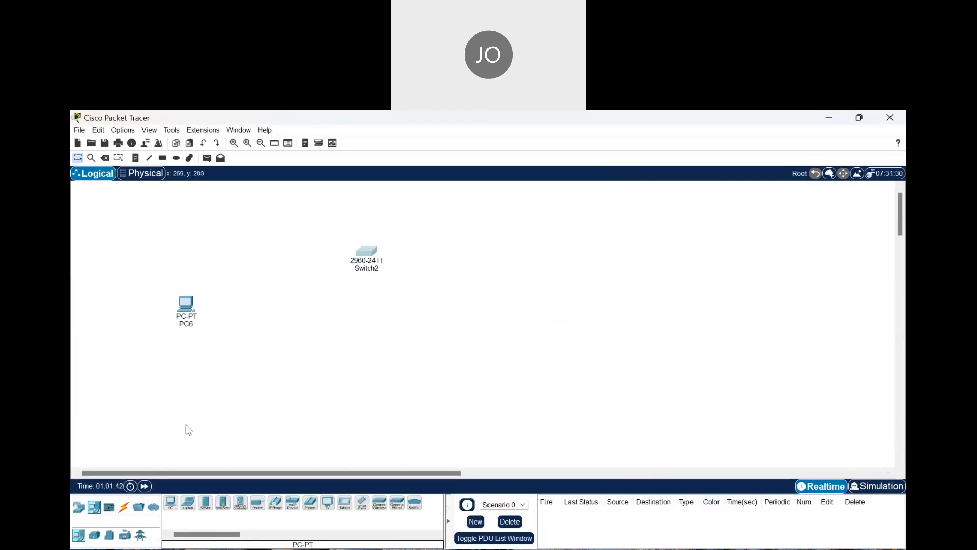
pyautogui.click(171, 504)
pyautogui.click(503, 339)
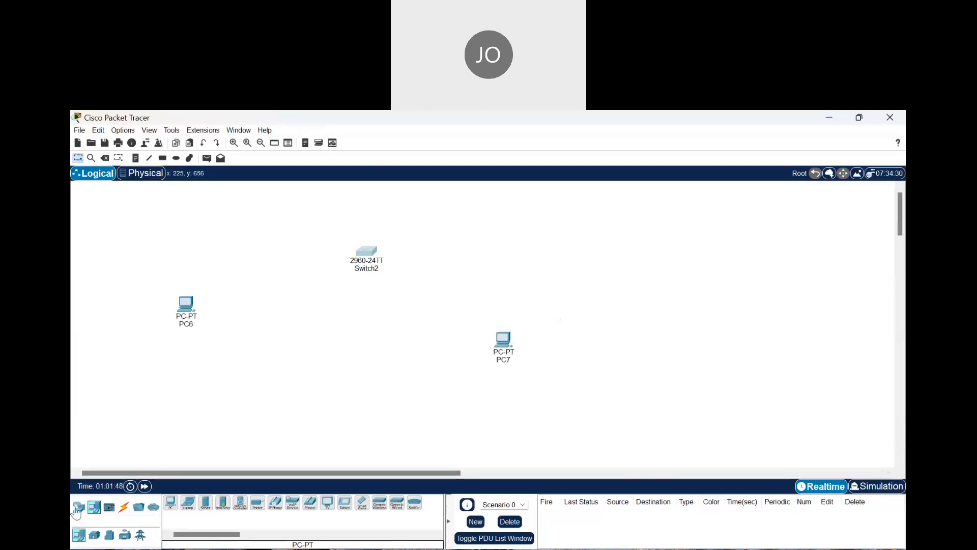
pyautogui.click(79, 506)
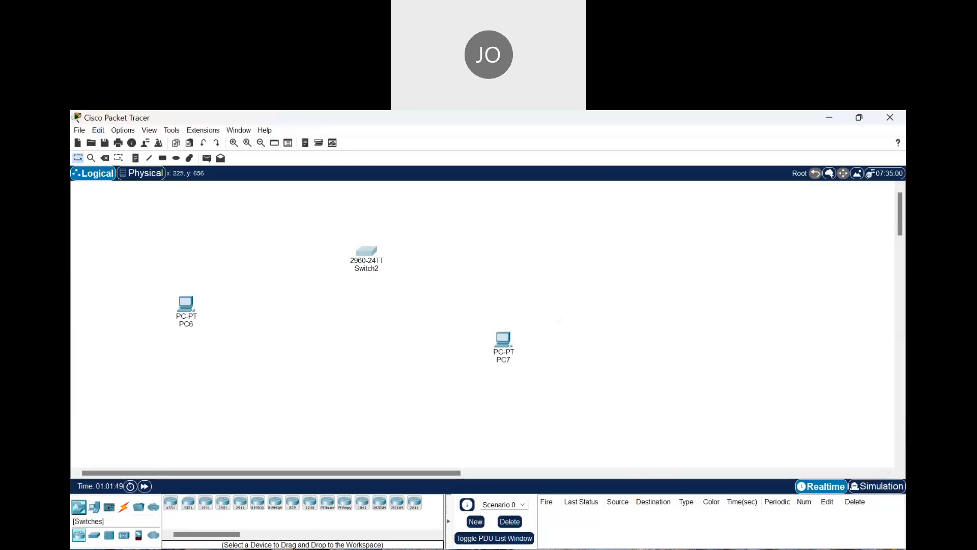
pyautogui.click(109, 535)
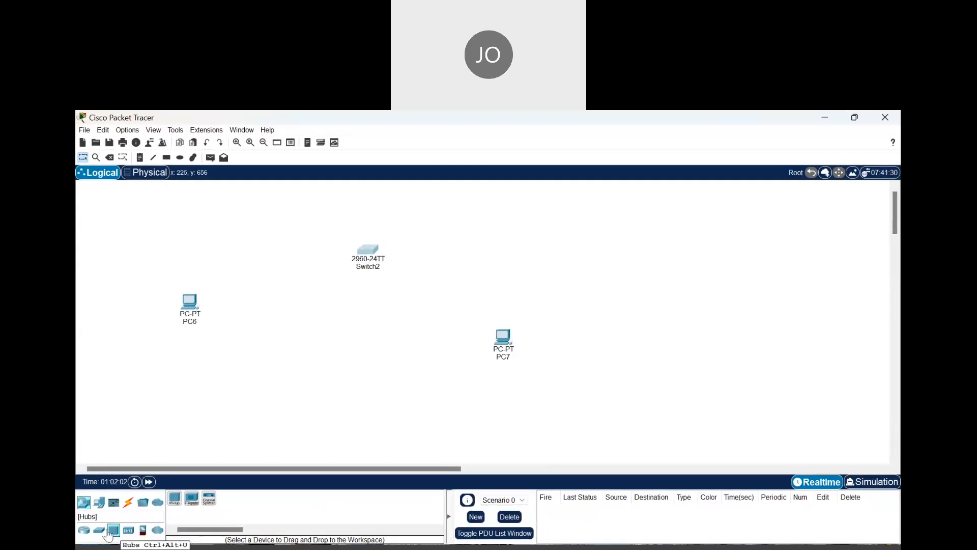
pyautogui.click(98, 502)
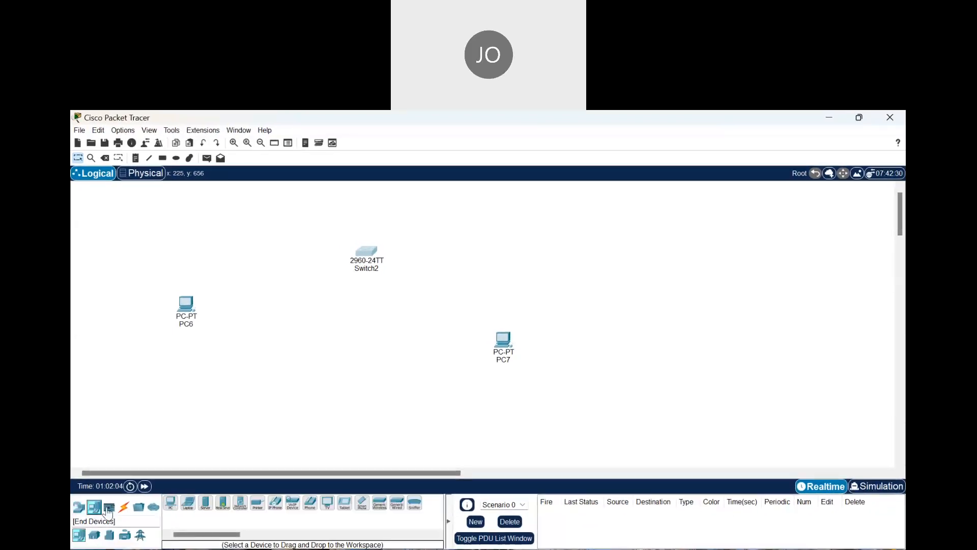
# - Place a Central Office Server below Switch2, between the two PCs
pyautogui.click(108, 507)
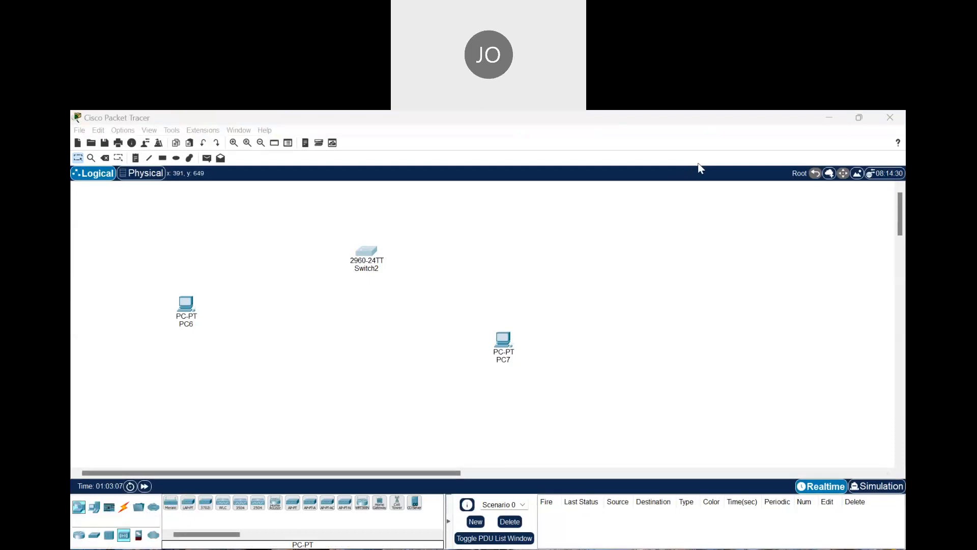
pyautogui.click(570, 464)
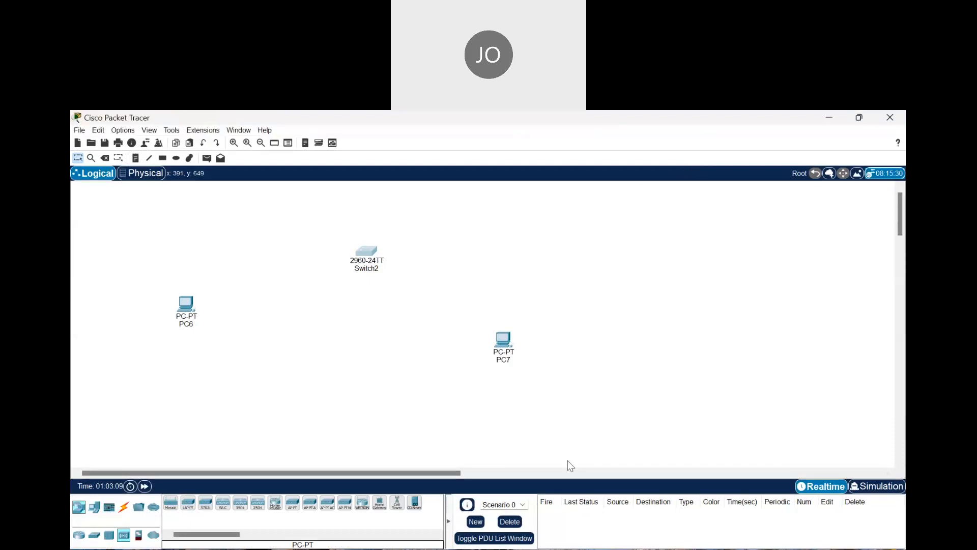
pyautogui.click(697, 161)
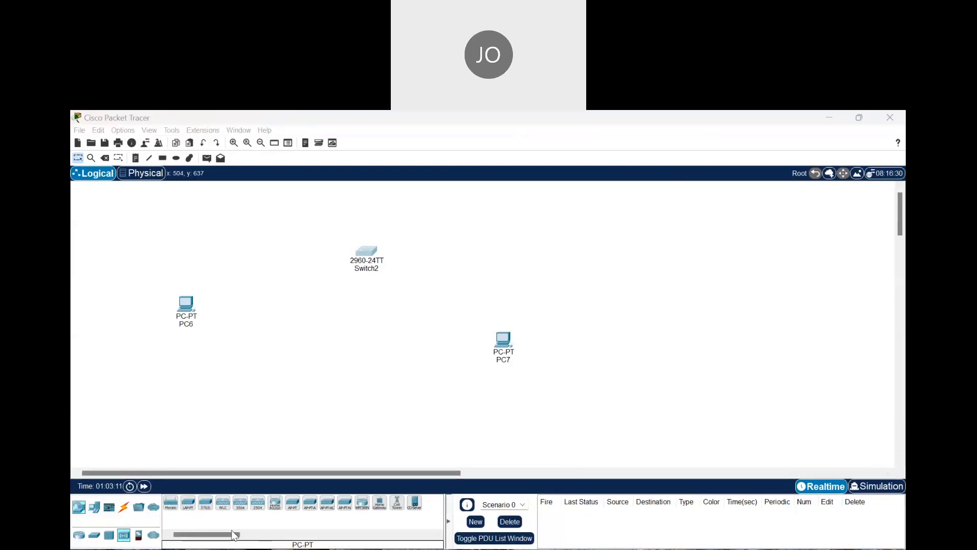
pyautogui.moveTo(414, 503); pyautogui.dragTo(359, 360)
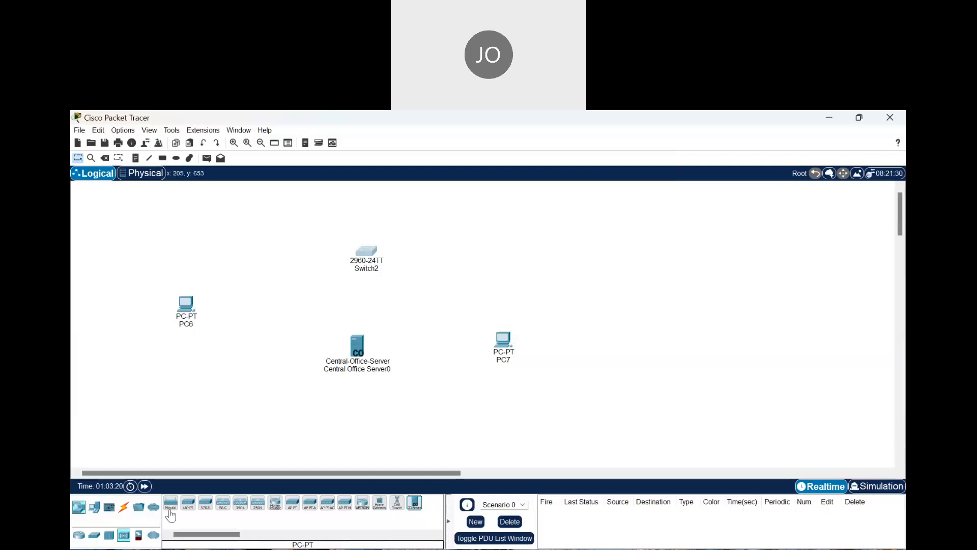
# - Connect PC6 and PC7 to Switch2 with copper straight-through cables
pyautogui.hotkey('alt', 'Tab')
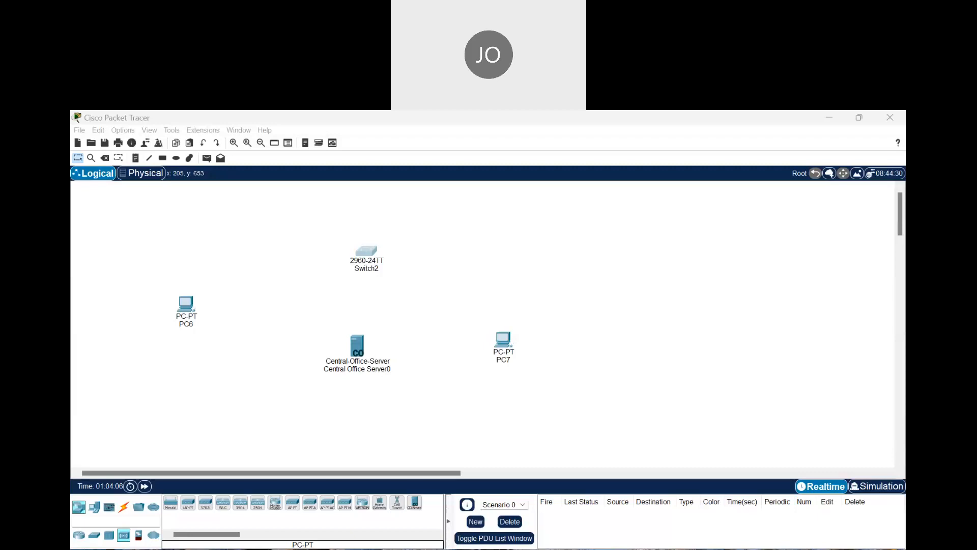
pyautogui.click(654, 460)
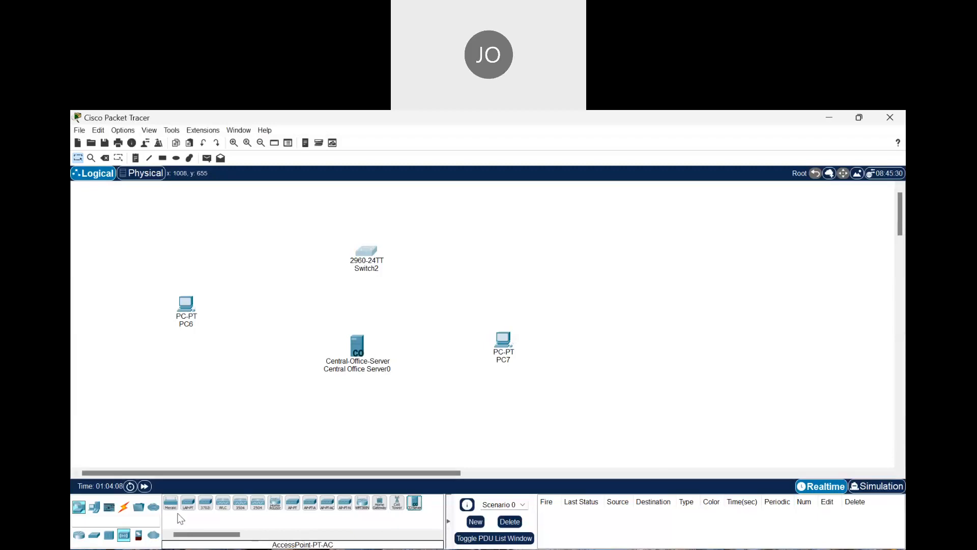
pyautogui.click(121, 510)
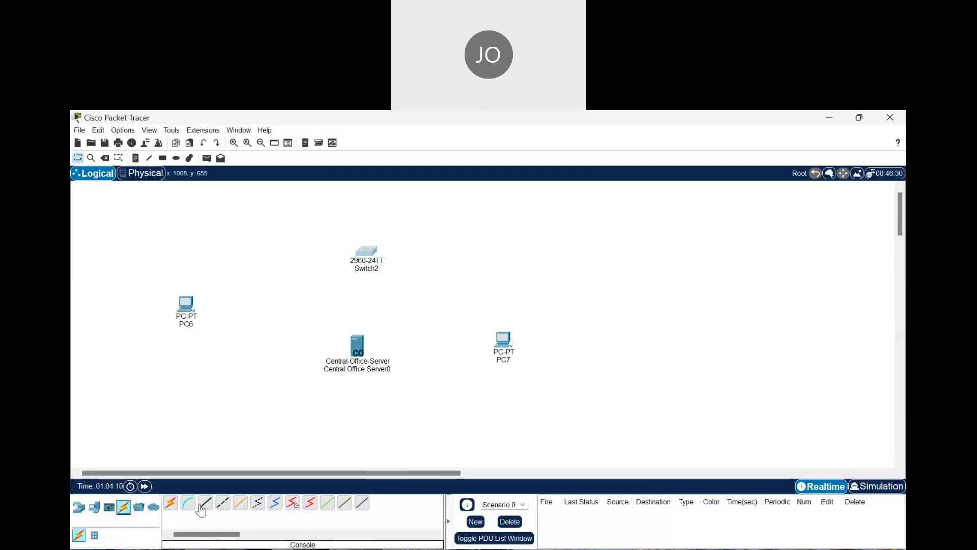
pyautogui.click(206, 508)
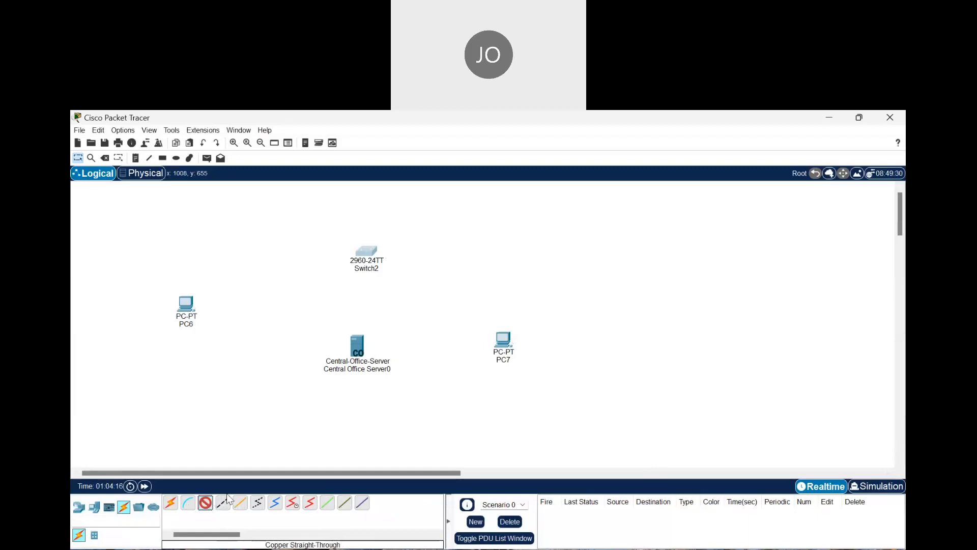
pyautogui.click(186, 307)
pyautogui.click(224, 355)
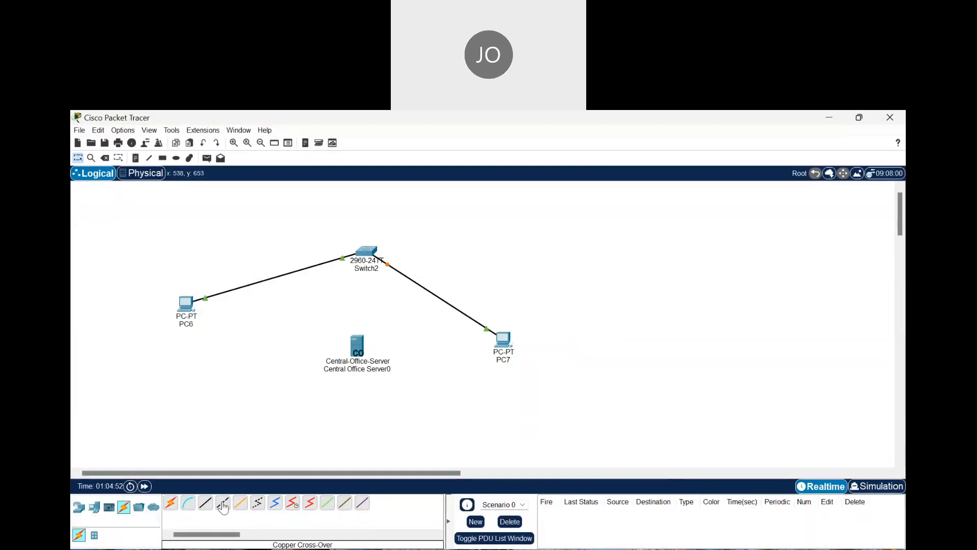
# - Try to start a copper straight-through connection from Central Office Server0, checking its available ports
pyautogui.click(206, 502)
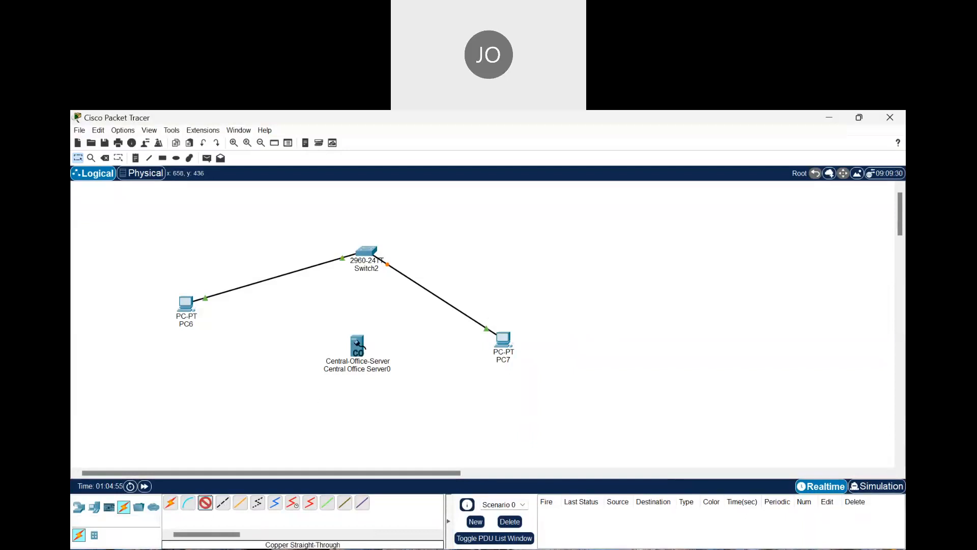
pyautogui.click(358, 346)
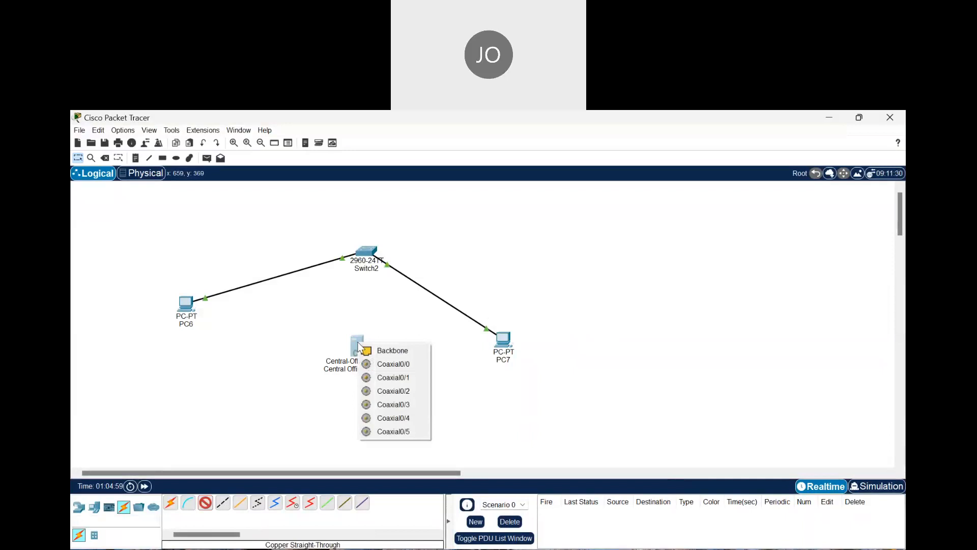
pyautogui.press('Escape')
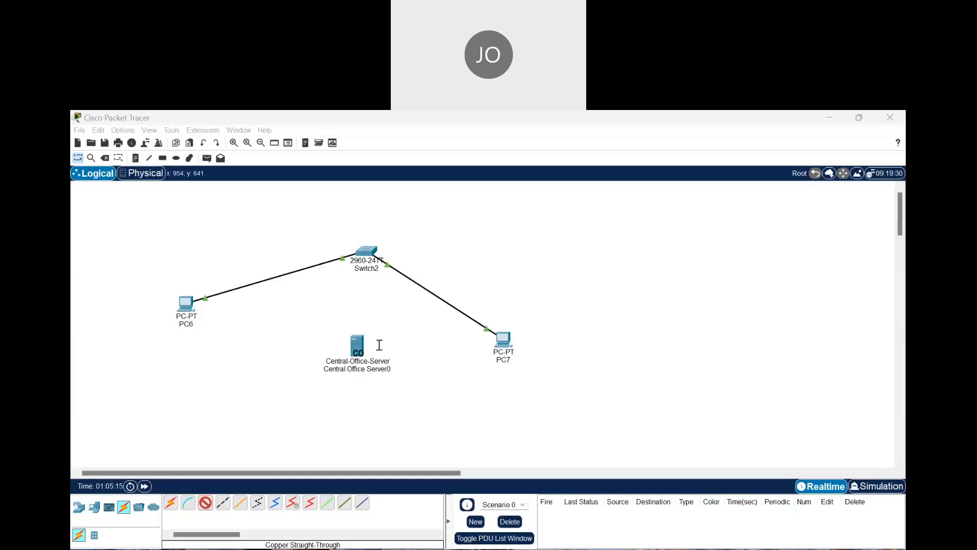
pyautogui.click(639, 530)
pyautogui.click(358, 350)
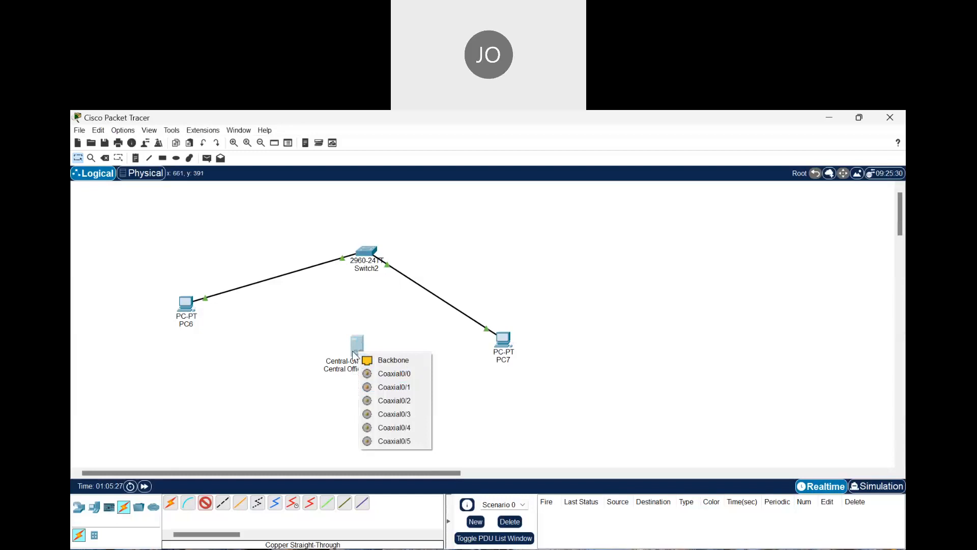
pyautogui.click(357, 339)
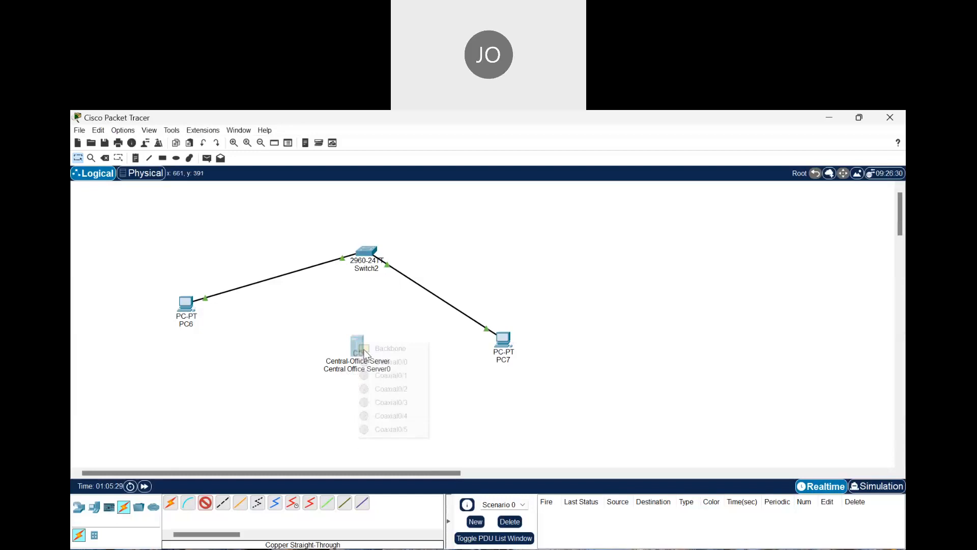
# - Delete Central Office Server0 from the workspace
pyautogui.click(107, 158)
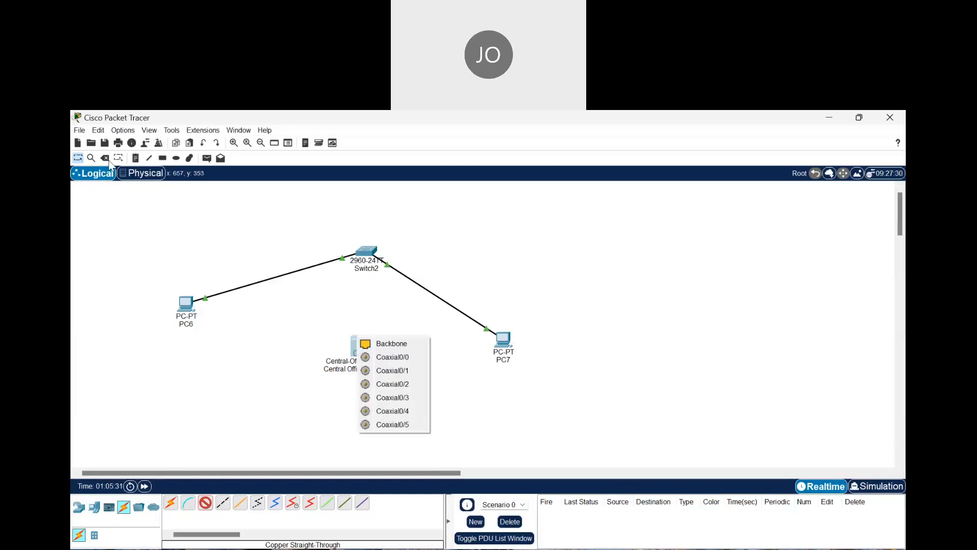
pyautogui.click(362, 337)
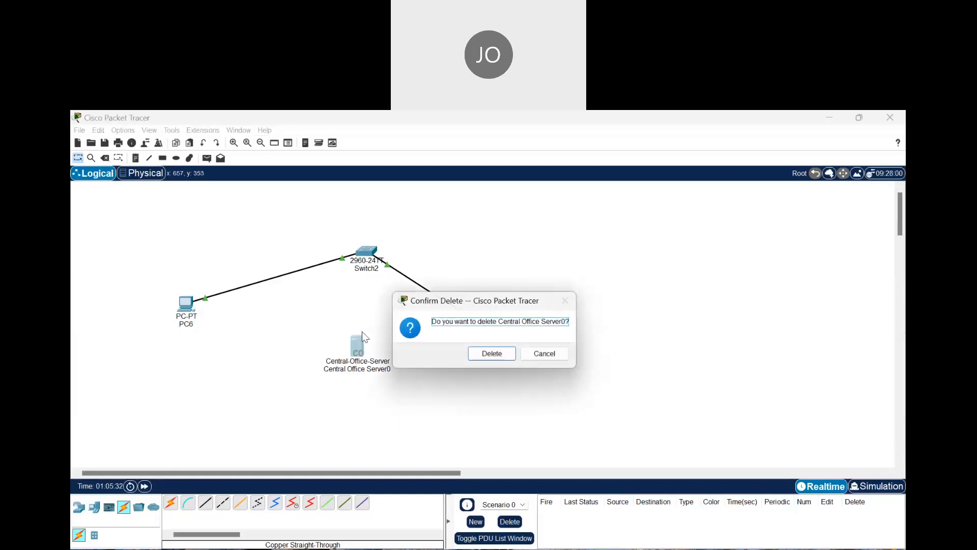
pyautogui.click(492, 353)
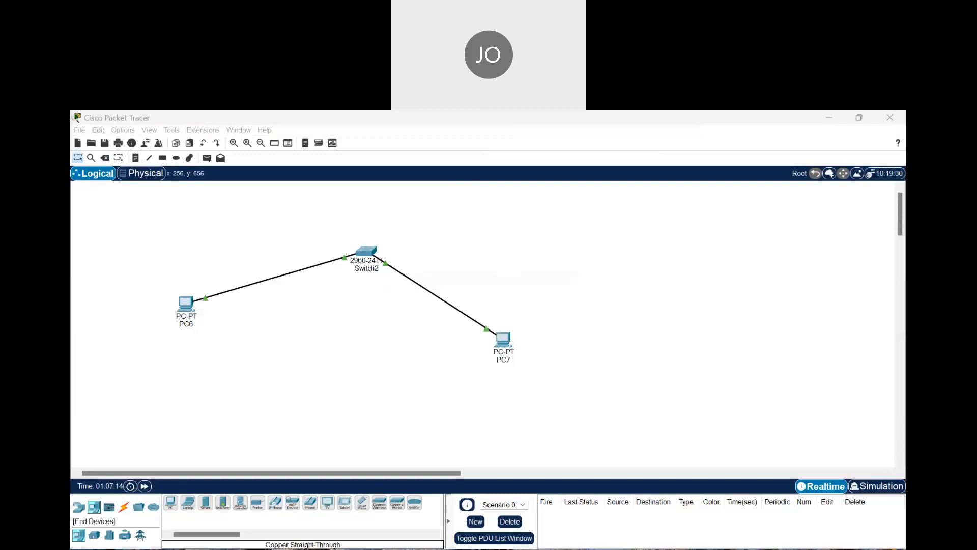
# - Place a Server-PT end device below Switch2, between PC6 and PC7, and shift it slightly up
pyautogui.click(96, 509)
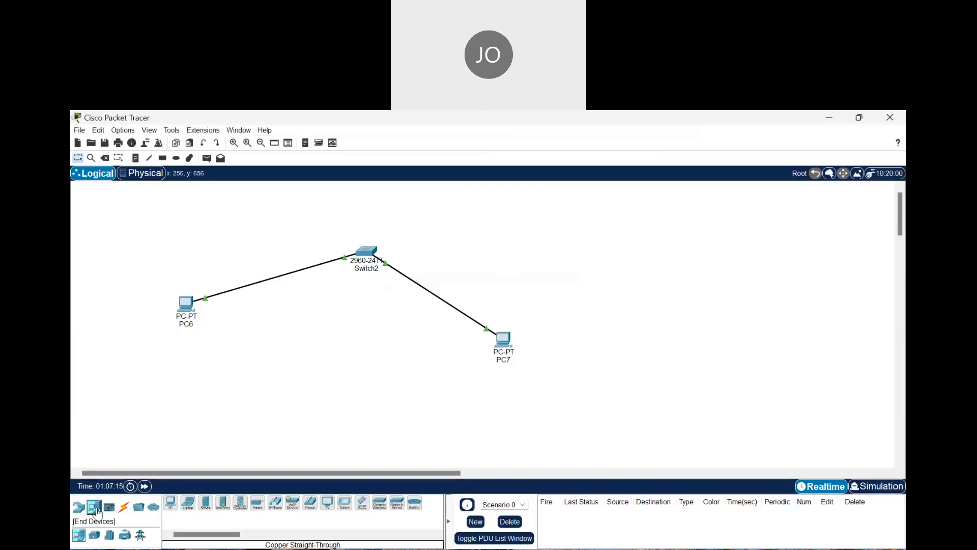
pyautogui.click(199, 509)
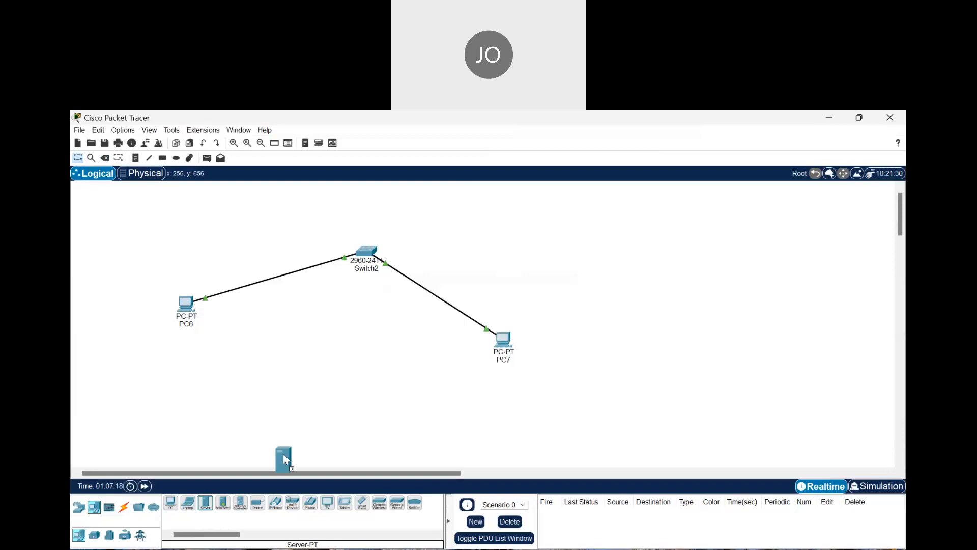
pyautogui.click(338, 399)
pyautogui.moveTo(334, 396); pyautogui.dragTo(330, 374)
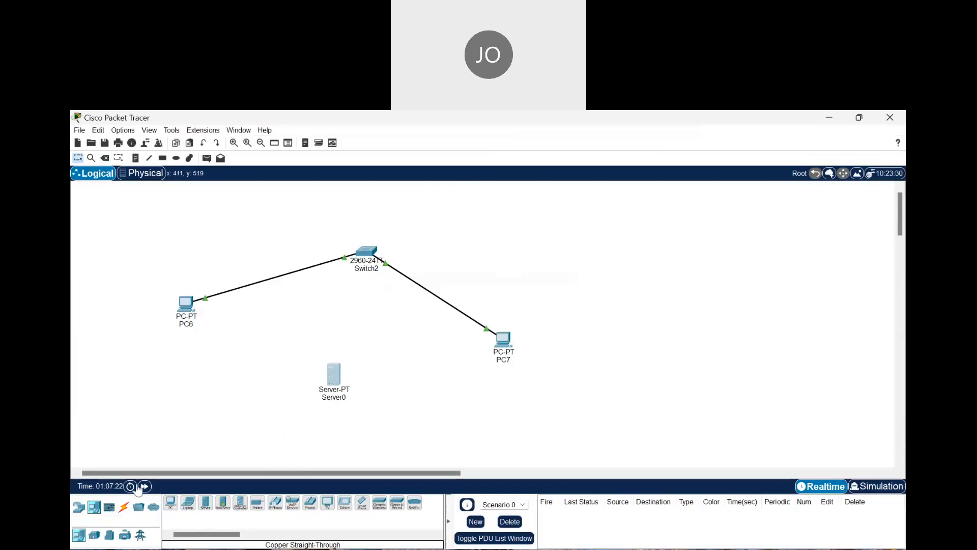
# - Connect Server0's FastEthernet0 port to Switch2 with a copper straight-through cable
pyautogui.click(122, 507)
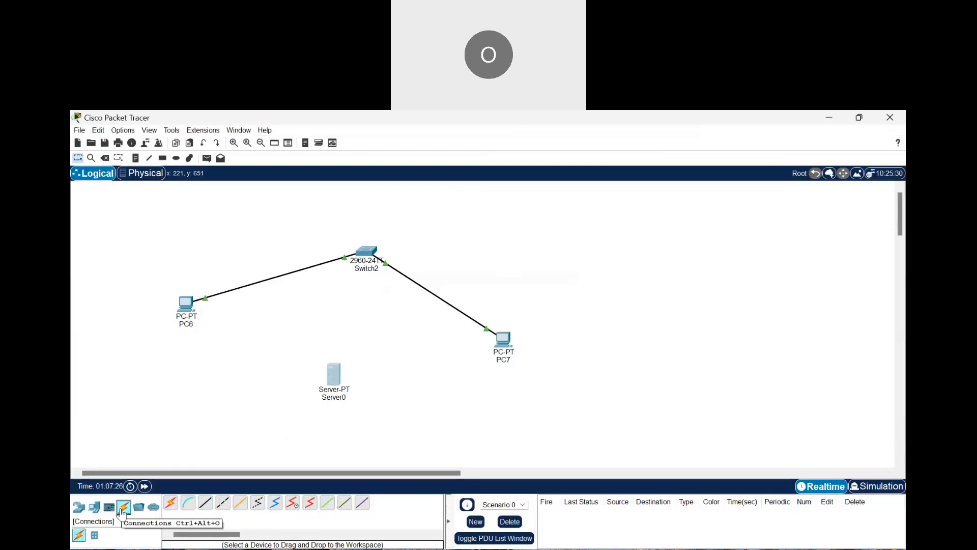
pyautogui.click(332, 380)
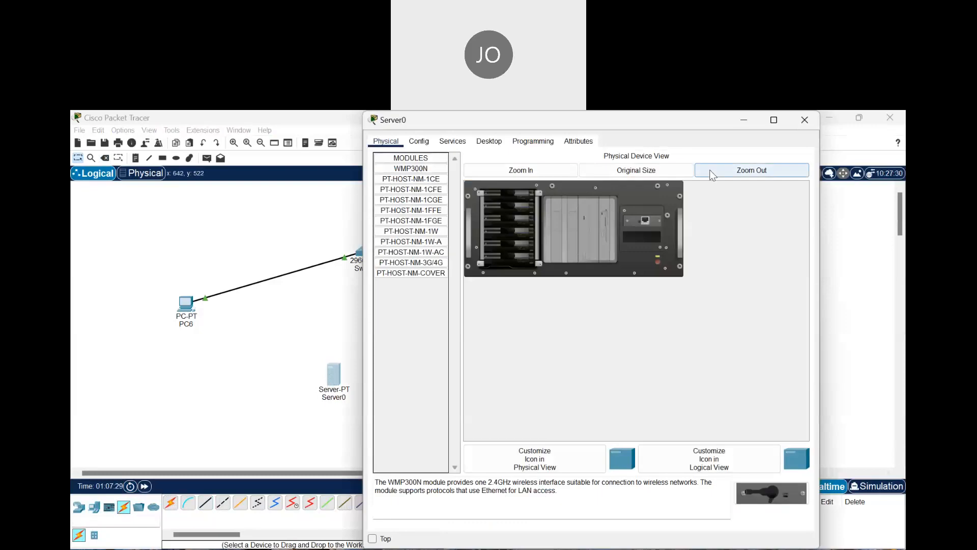
pyautogui.click(805, 121)
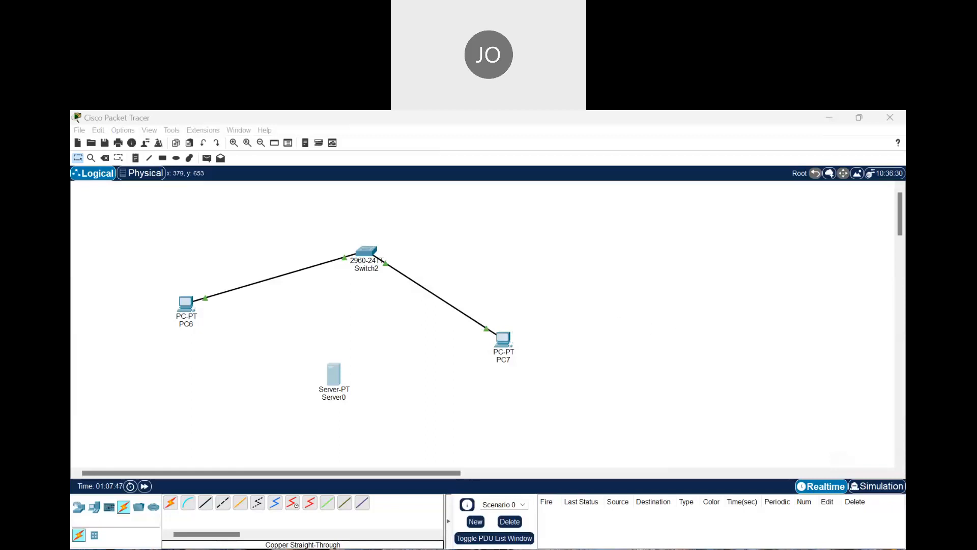
pyautogui.click(645, 481)
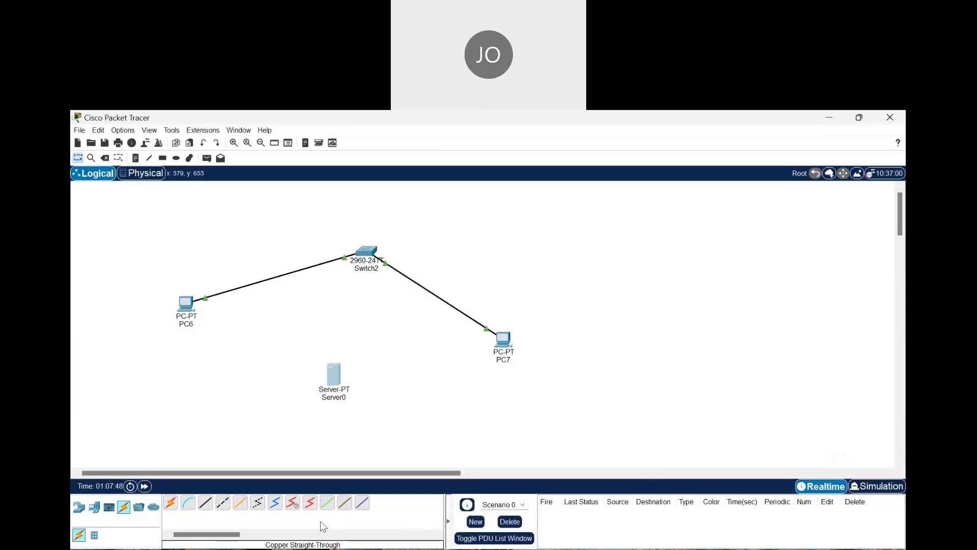
pyautogui.click(205, 503)
pyautogui.click(335, 380)
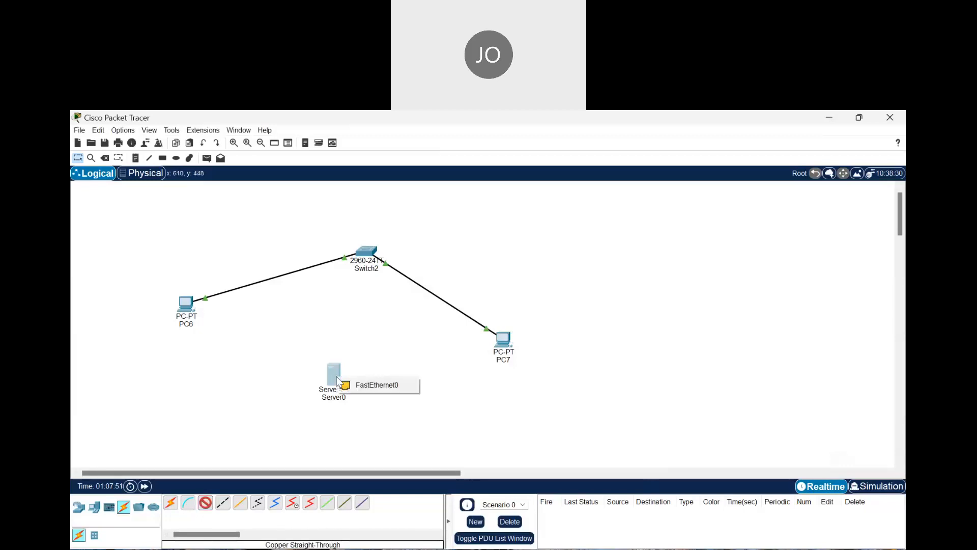
pyautogui.click(371, 383)
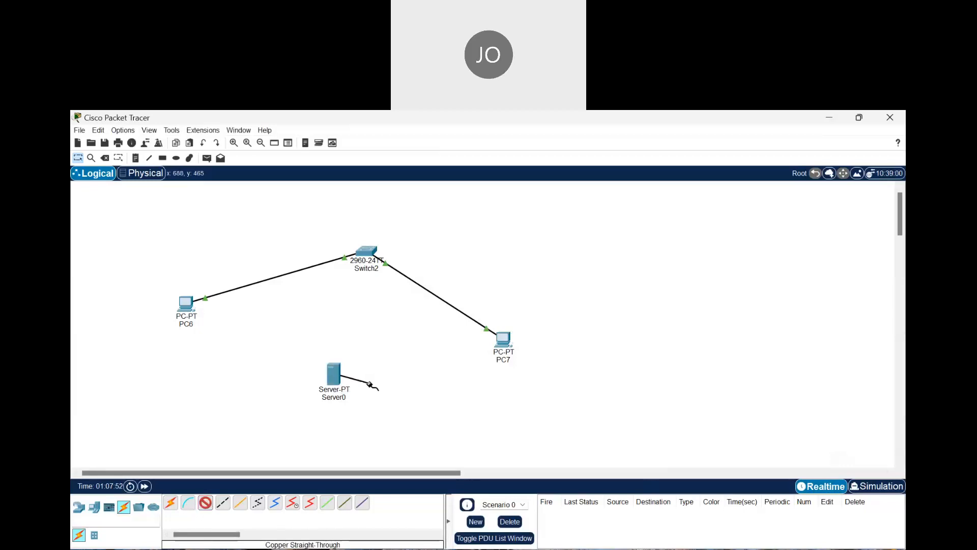
pyautogui.click(369, 249)
pyautogui.click(434, 430)
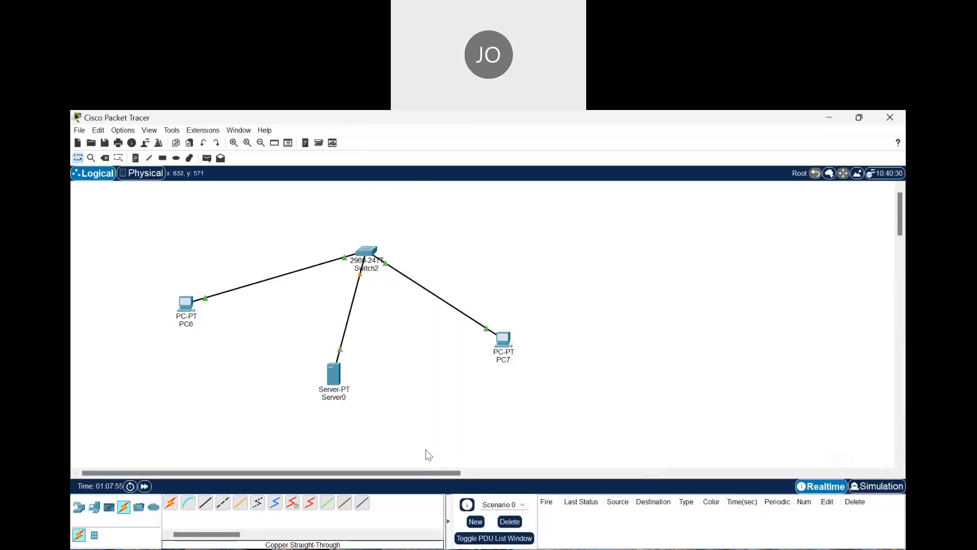
pyautogui.click(600, 549)
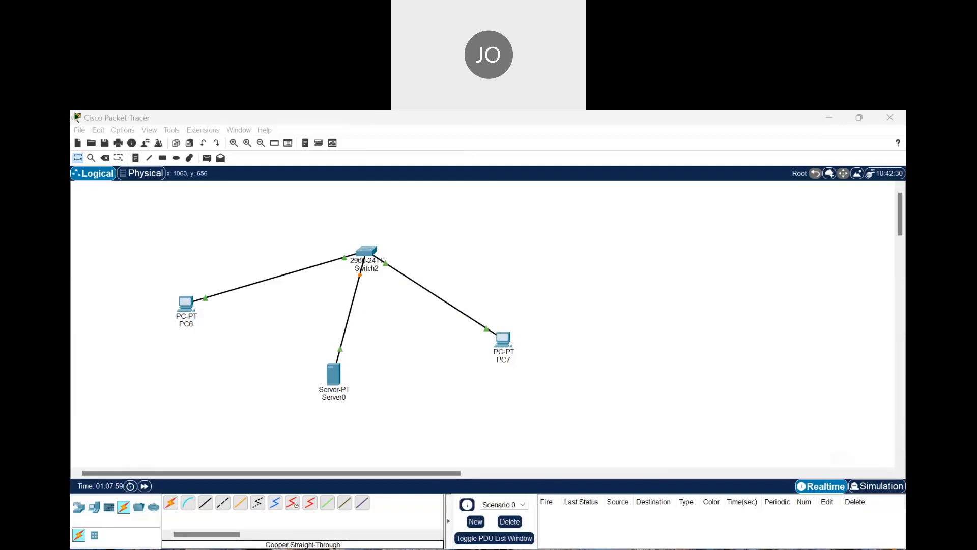
pyautogui.click(406, 334)
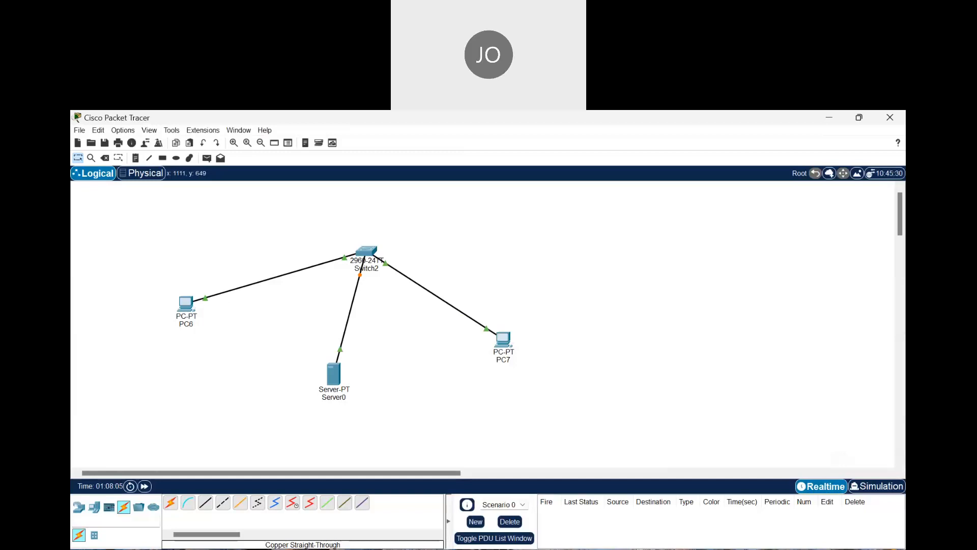
pyautogui.hotkey('alt', 'Tab')
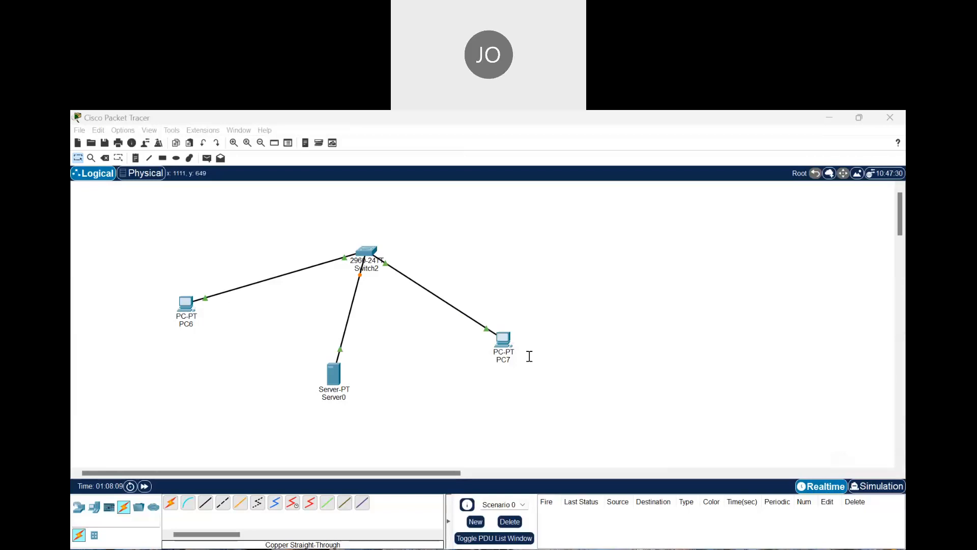
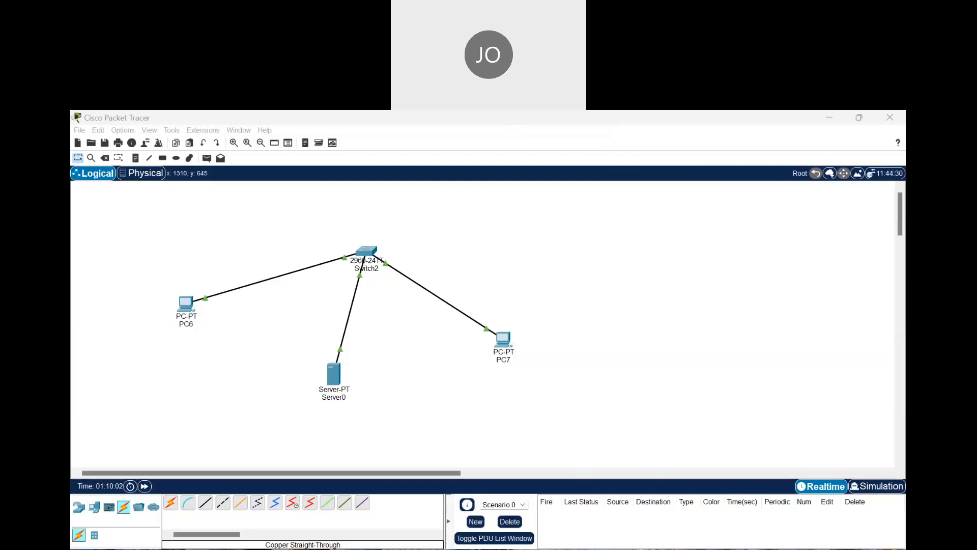
# - Open Server0's IP configuration and set its static IPv4 address to 192.168.1.1
pyautogui.click(332, 373)
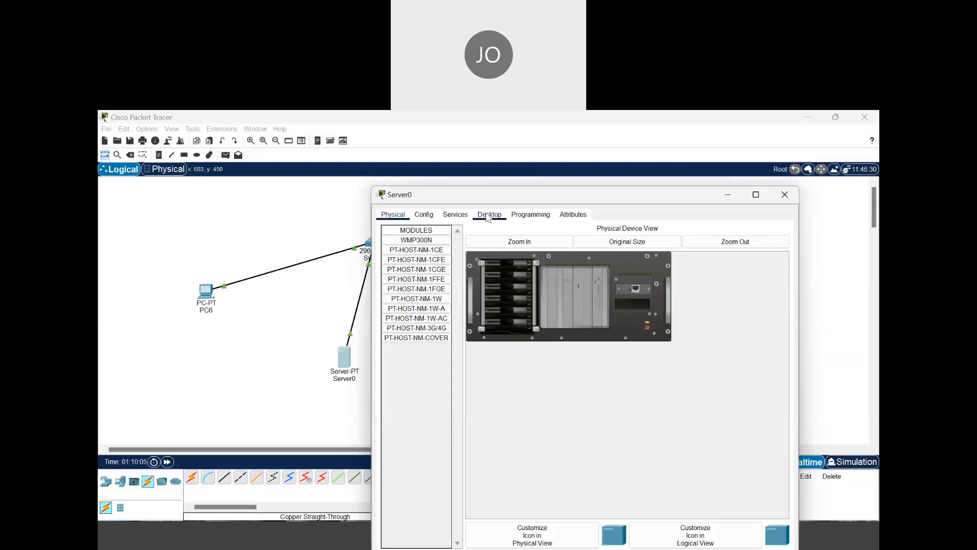
pyautogui.click(487, 217)
pyautogui.click(426, 271)
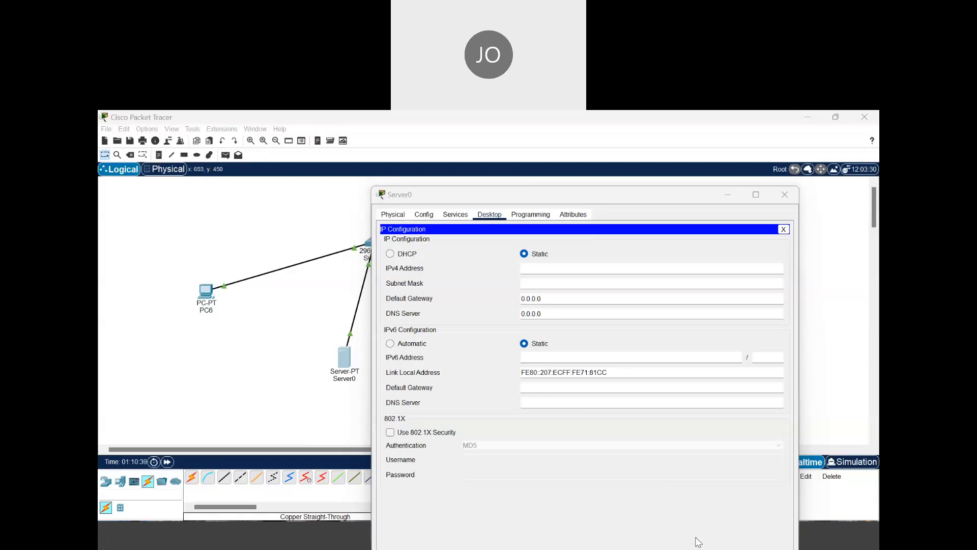
pyautogui.click(698, 541)
pyautogui.click(550, 268)
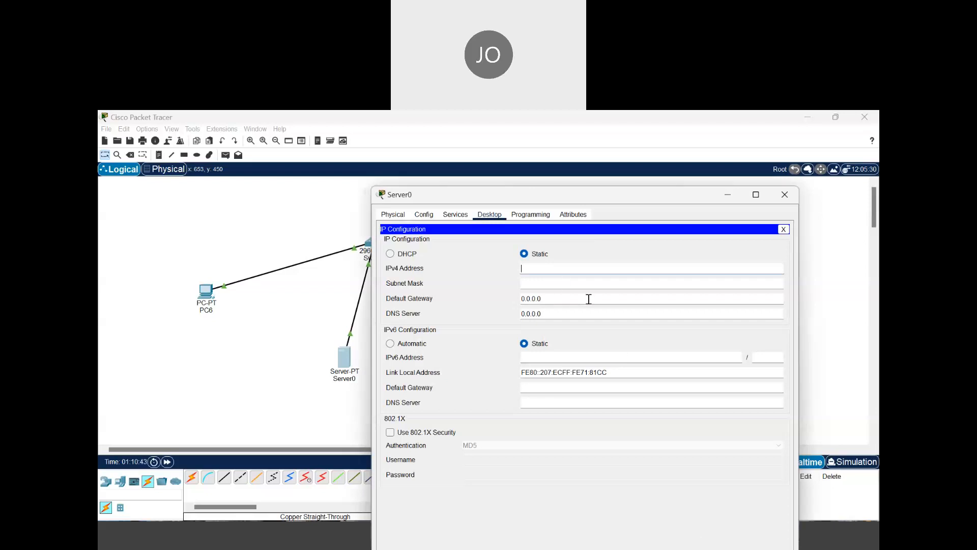
pyautogui.write('192.168.1.1')
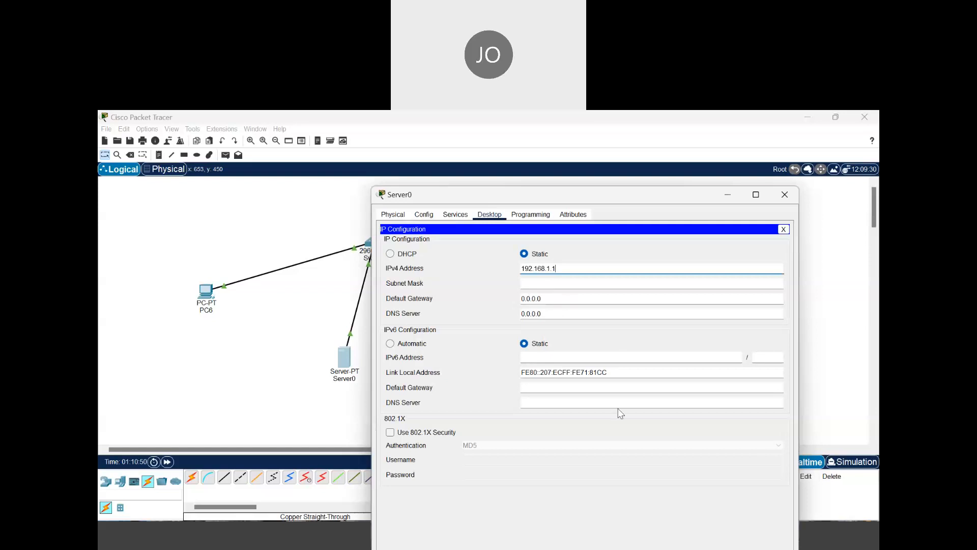
# - Apply the subnet mask 255.255.255.0 to Server0, then close its IP configuration and device window
pyautogui.click(699, 538)
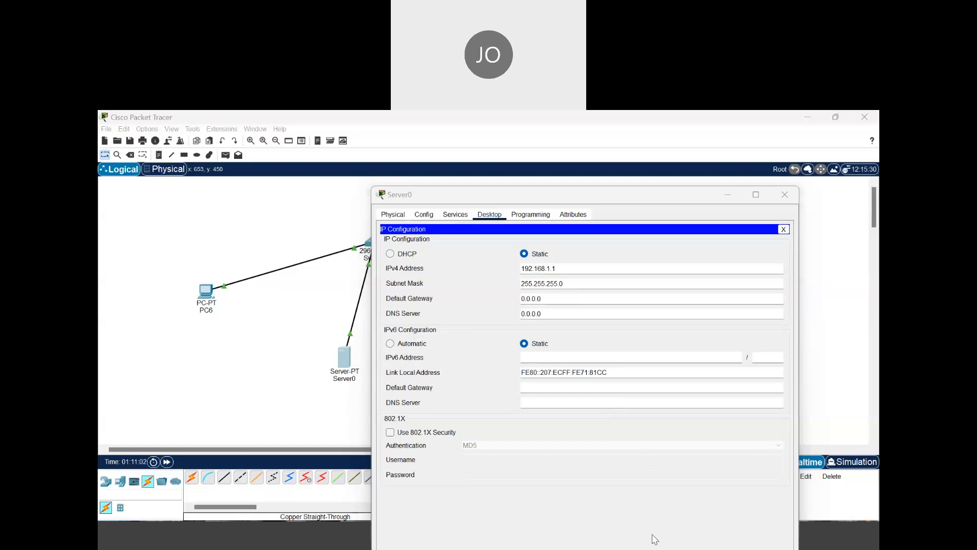
pyautogui.click(608, 454)
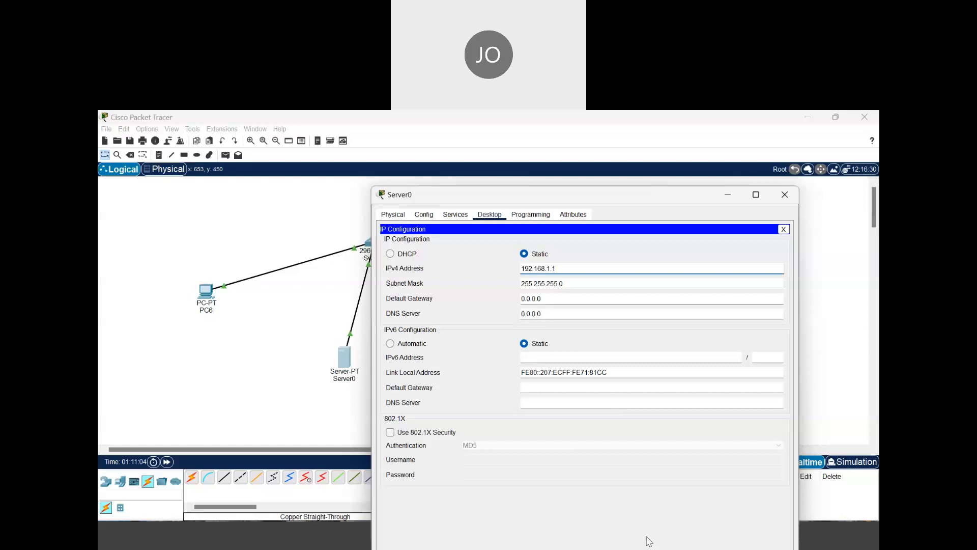
pyautogui.click(639, 463)
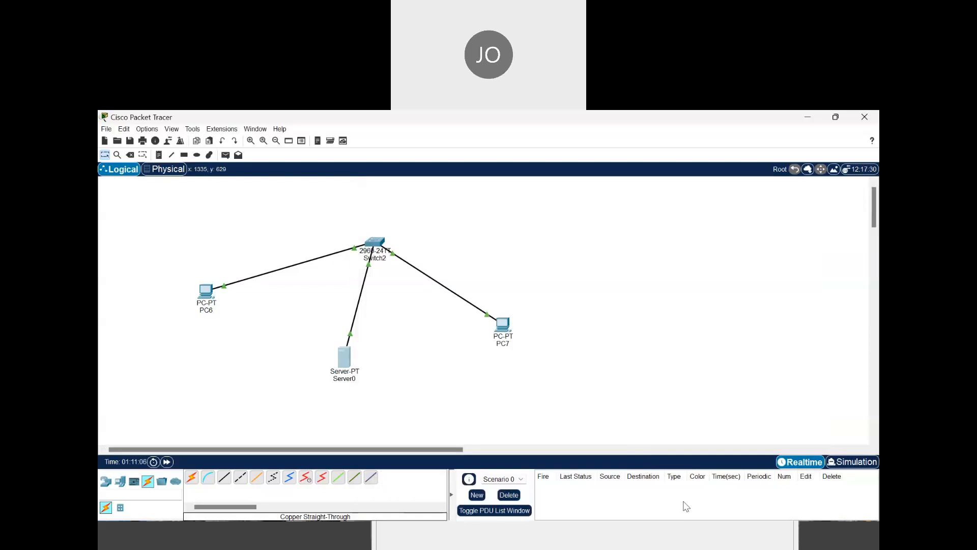
pyautogui.click(713, 454)
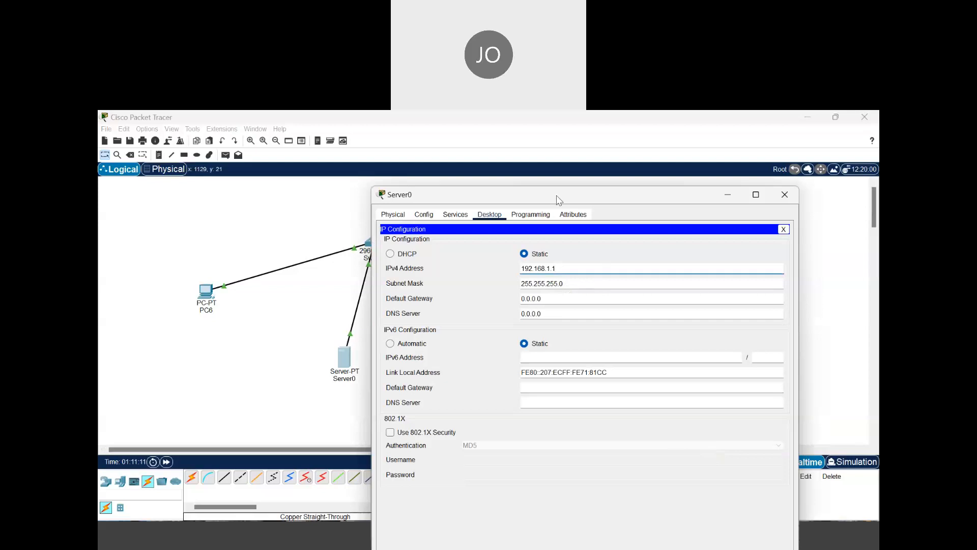
pyautogui.moveTo(559, 200); pyautogui.dragTo(519, 167)
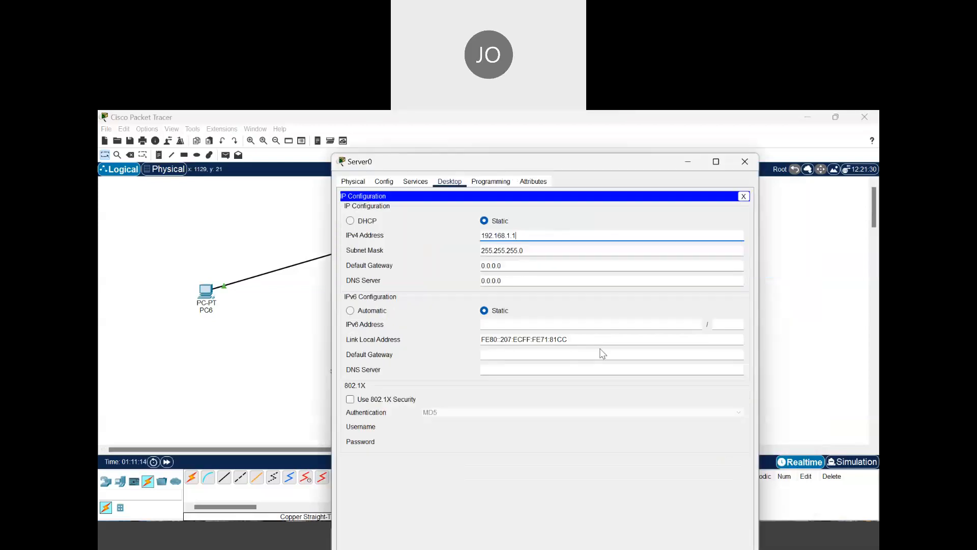
pyautogui.moveTo(604, 168); pyautogui.dragTo(457, 156)
pyautogui.click(597, 184)
pyautogui.click(682, 538)
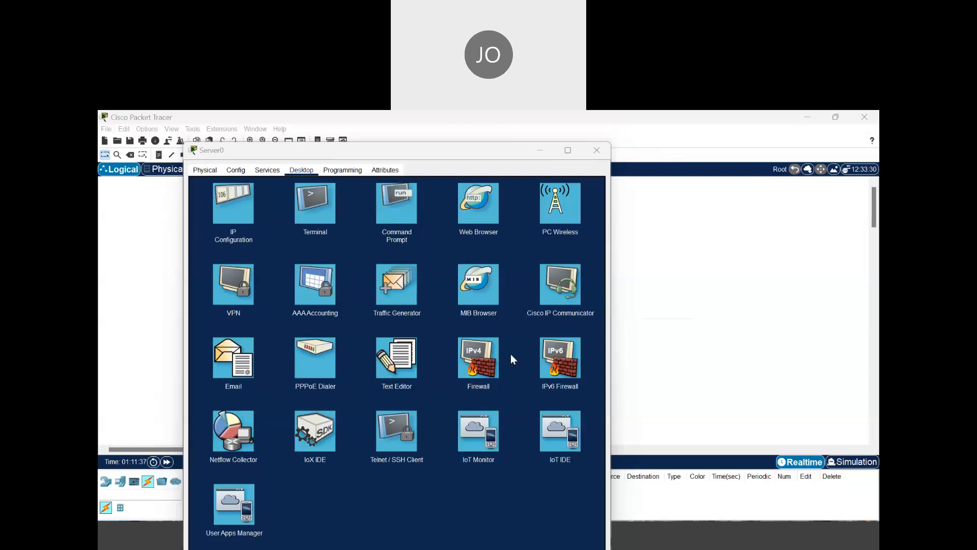
pyautogui.click(613, 452)
pyautogui.click(703, 447)
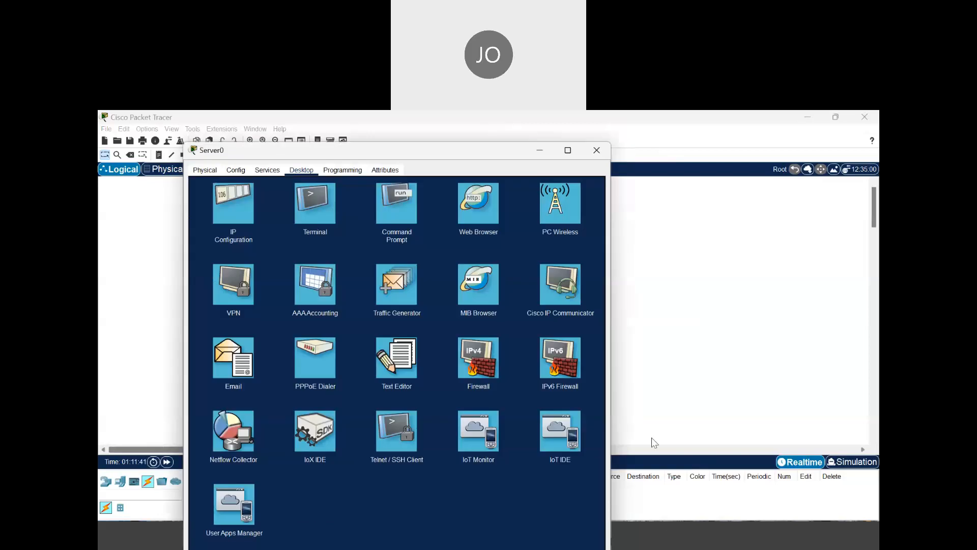
pyautogui.click(597, 150)
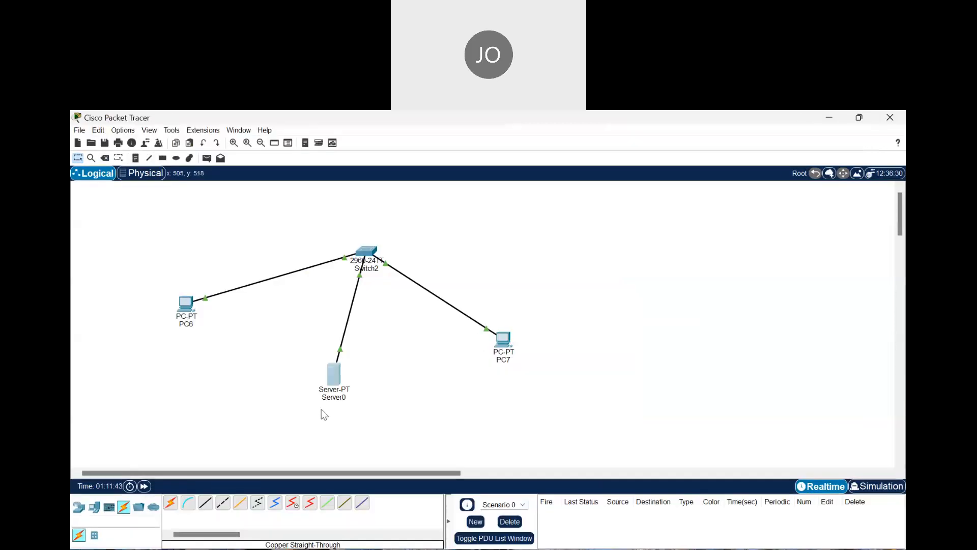
# - Rename the workspace label of PC6 to PC0
pyautogui.click(192, 323)
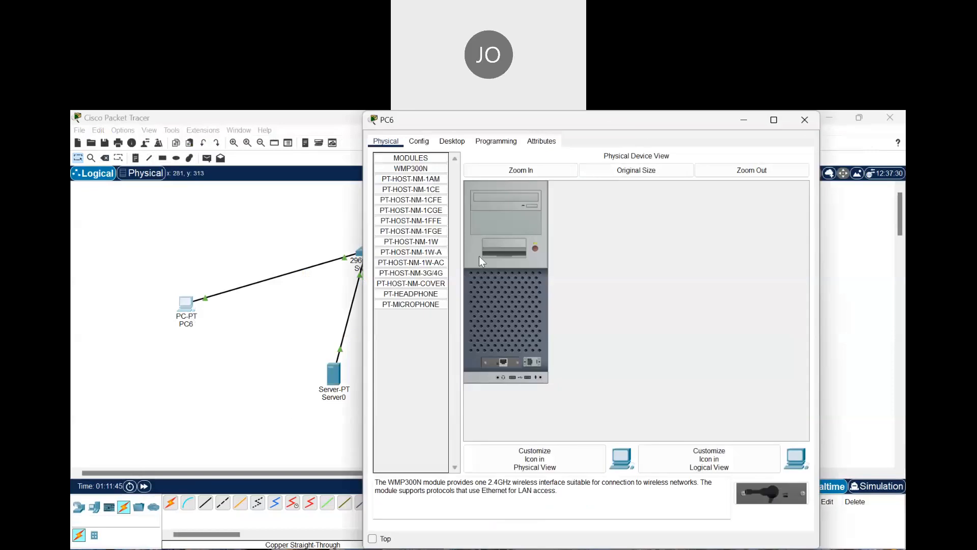
pyautogui.click(814, 122)
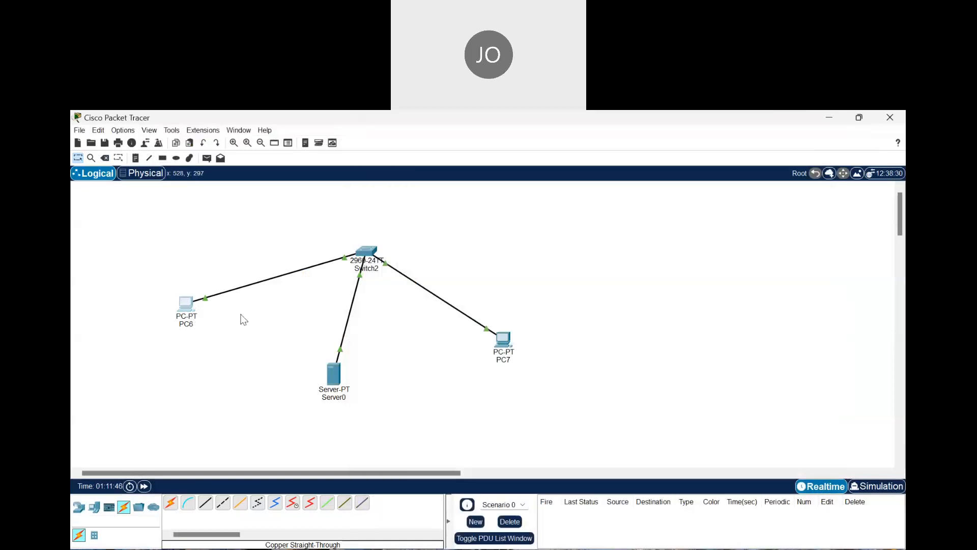
pyautogui.click(188, 324)
pyautogui.press('BackSpace')
pyautogui.write('0')
pyautogui.press('Return')
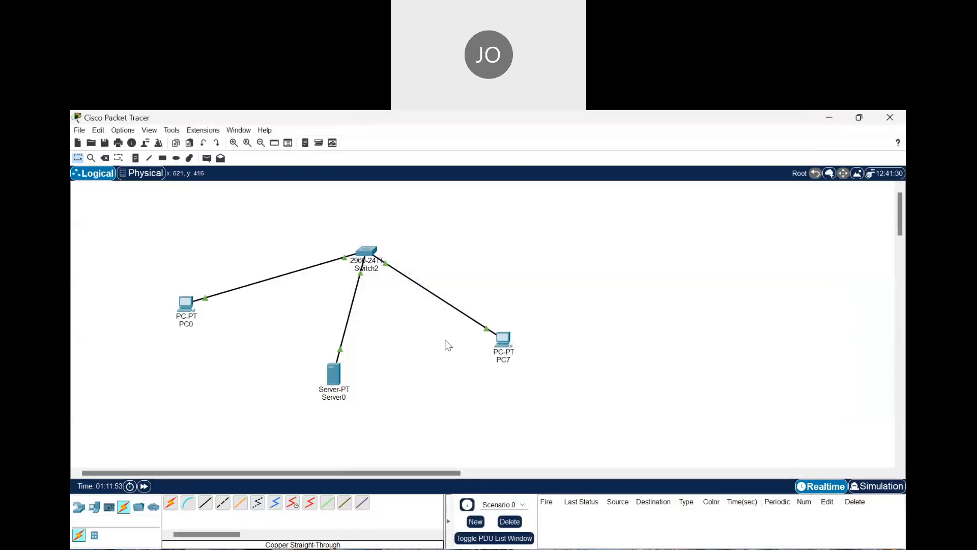
# - Rename the workspace label of PC7 to PC1
pyautogui.click(511, 361)
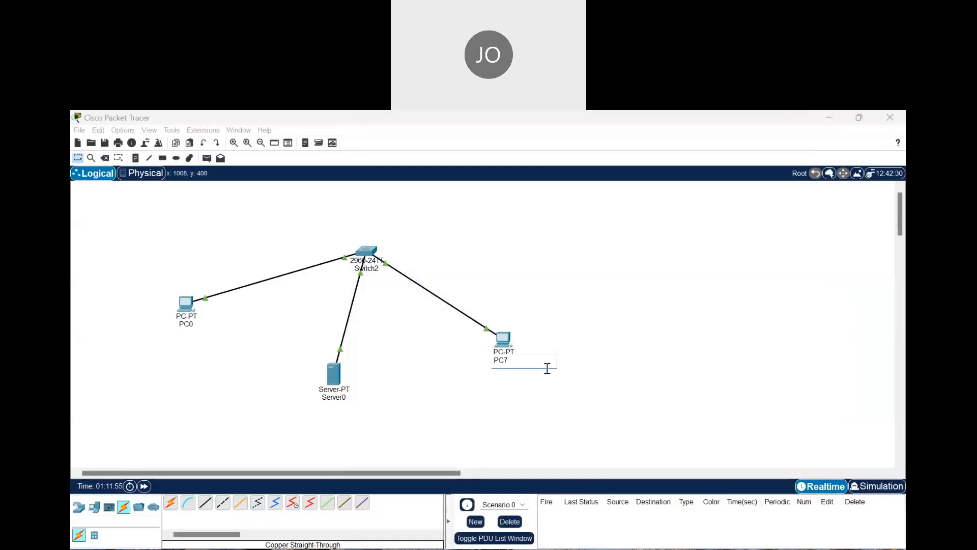
pyautogui.write('1')
pyautogui.press('Return')
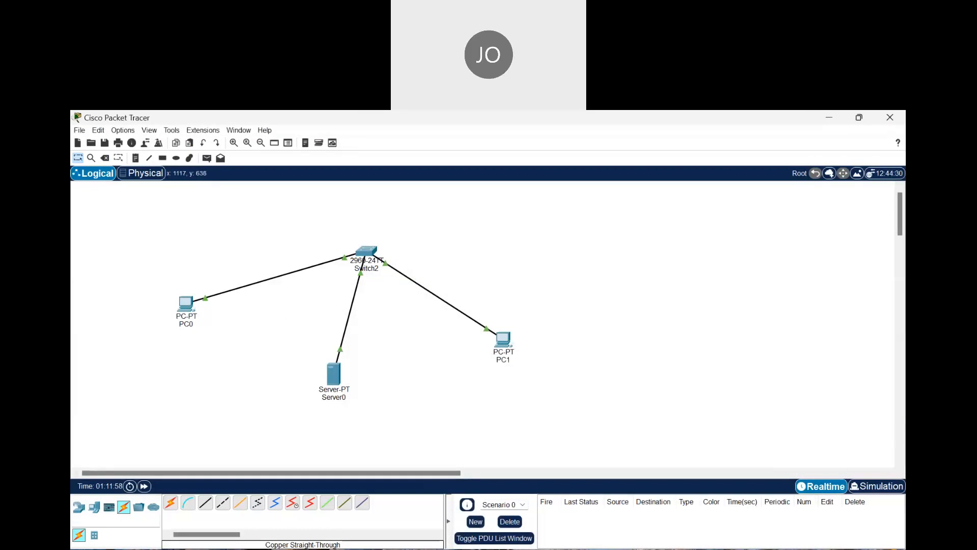
pyautogui.hotkey('alt', 'Tab')
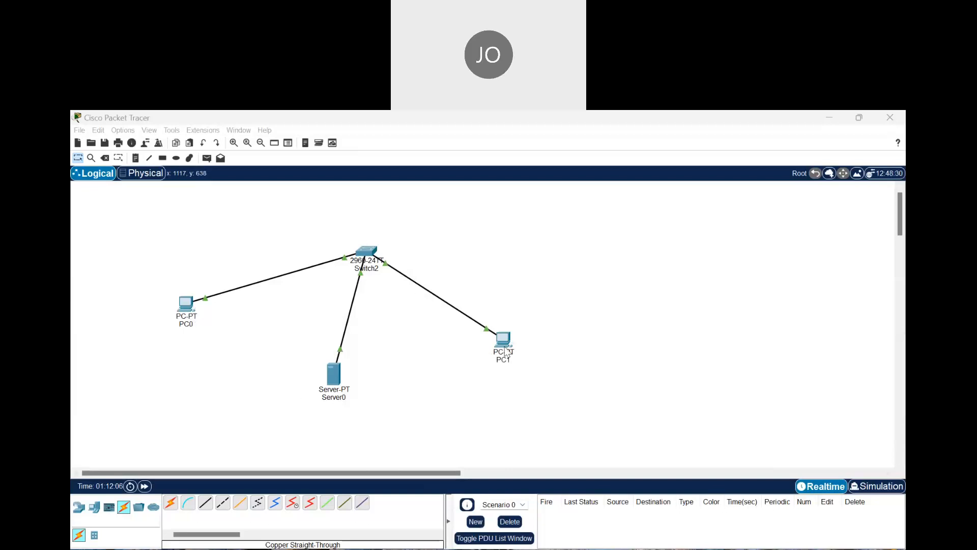
pyautogui.click(573, 454)
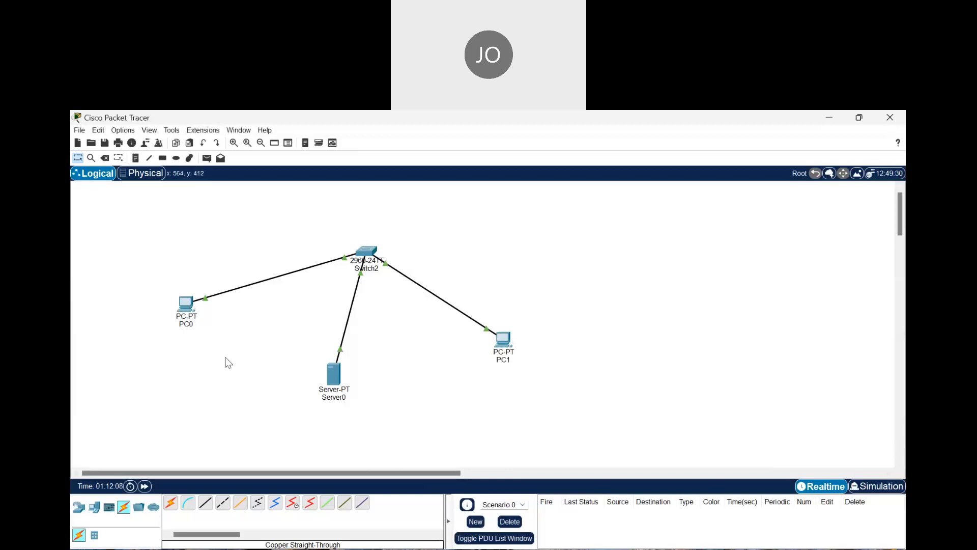
# - Open PC0's IP configuration and set its static IPv4 address to 192.168.1.2
pyautogui.click(184, 322)
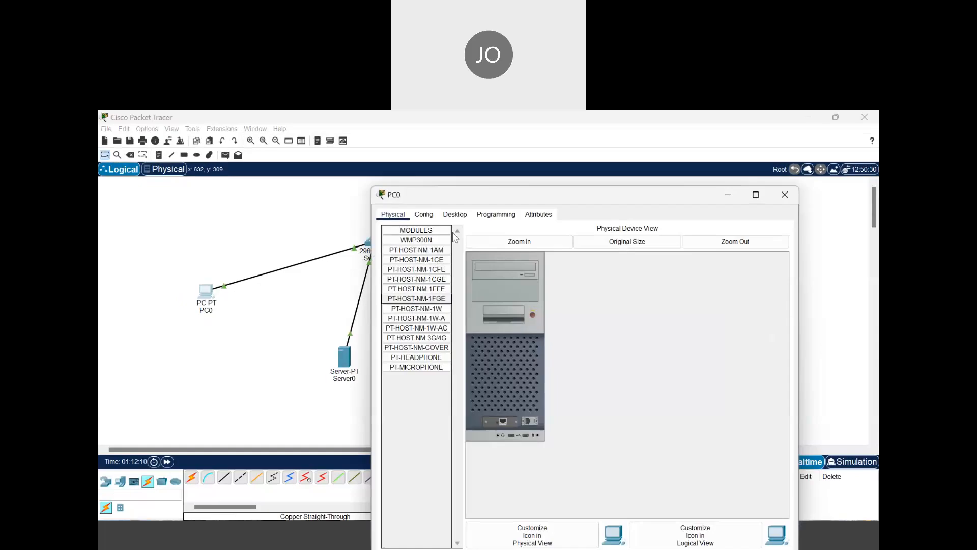
pyautogui.click(454, 214)
pyautogui.click(419, 248)
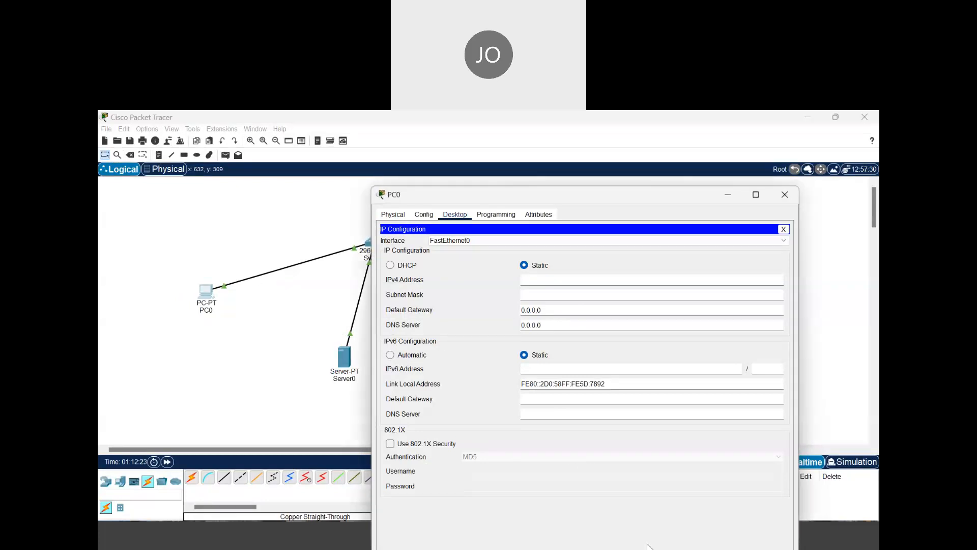
pyautogui.click(601, 461)
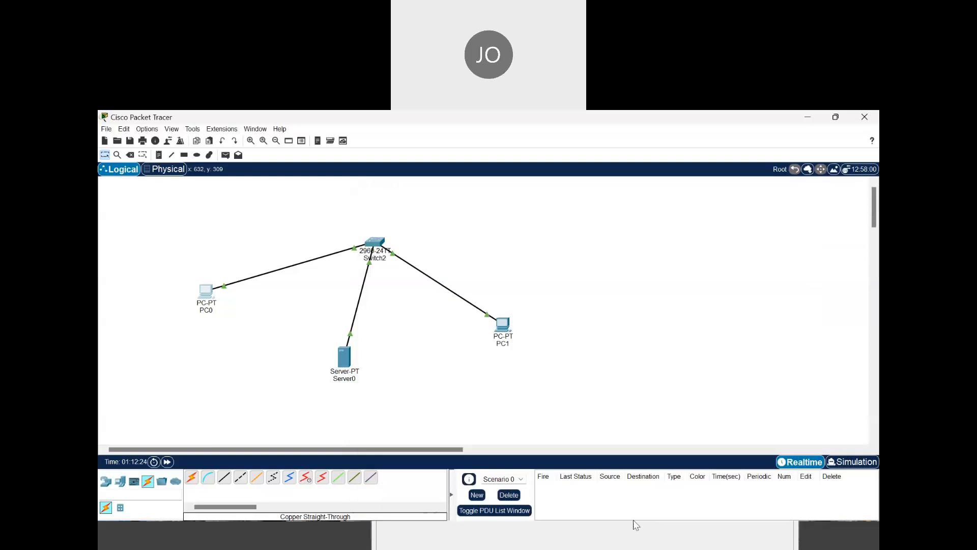
pyautogui.click(708, 458)
pyautogui.click(545, 283)
pyautogui.write('192.168.1.2')
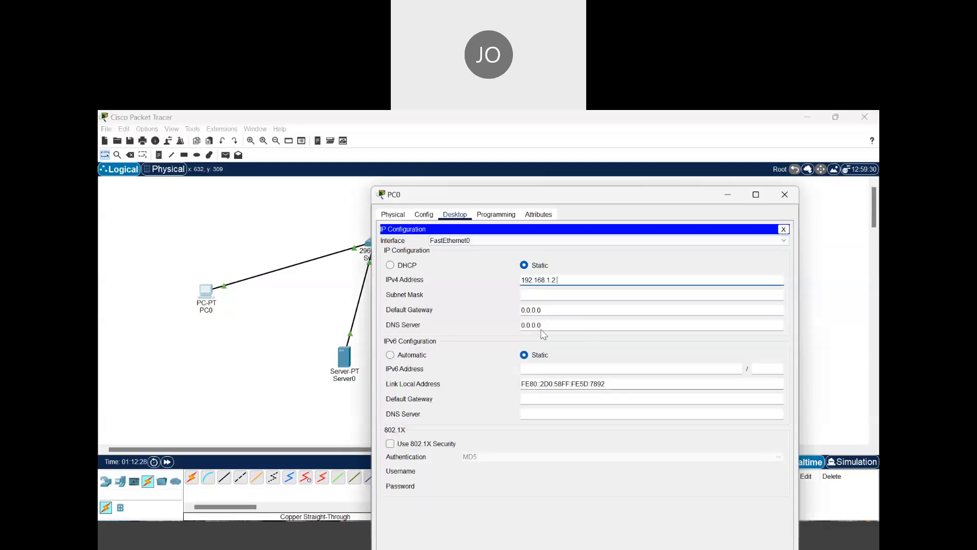
pyautogui.click(588, 298)
pyautogui.click(511, 326)
pyautogui.click(562, 281)
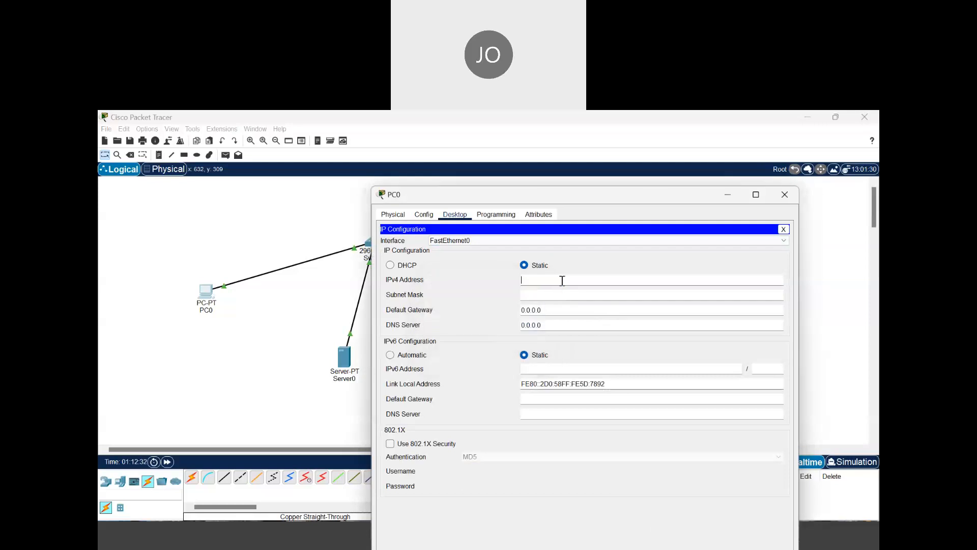
pyautogui.write('192.168.1.2')
# - Apply the subnet mask 255.255.255.0 to PC0 and close its IP configuration and device window
pyautogui.click(573, 295)
pyautogui.click(705, 537)
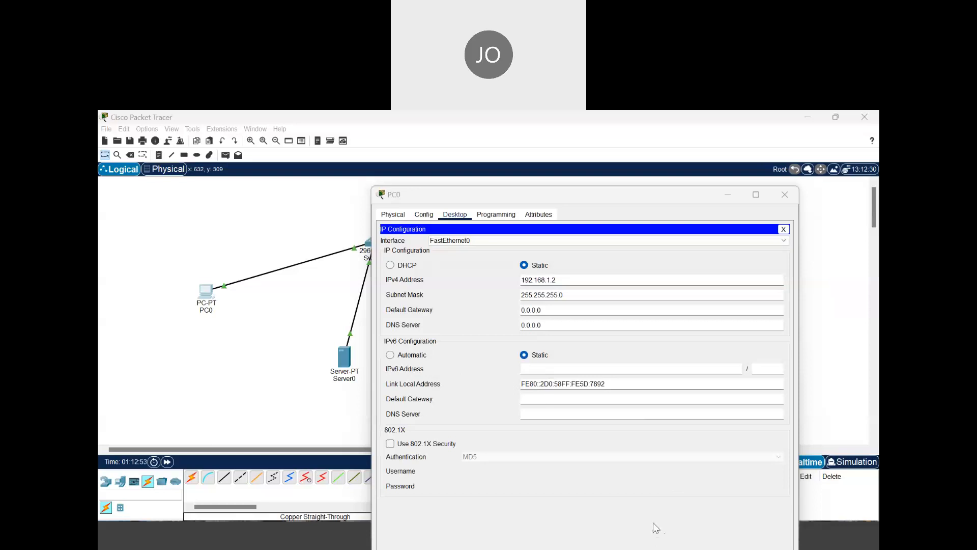
pyautogui.click(612, 459)
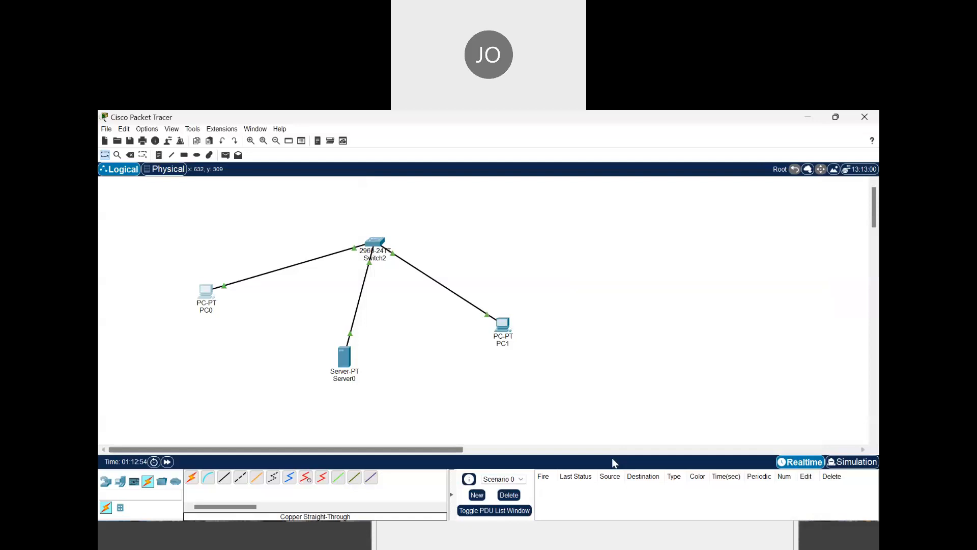
pyautogui.click(717, 447)
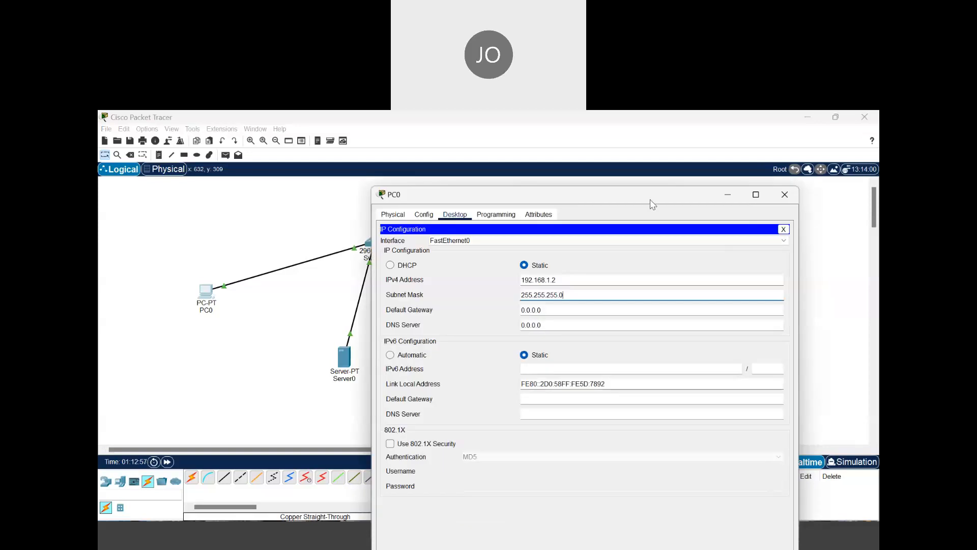
pyautogui.click(783, 229)
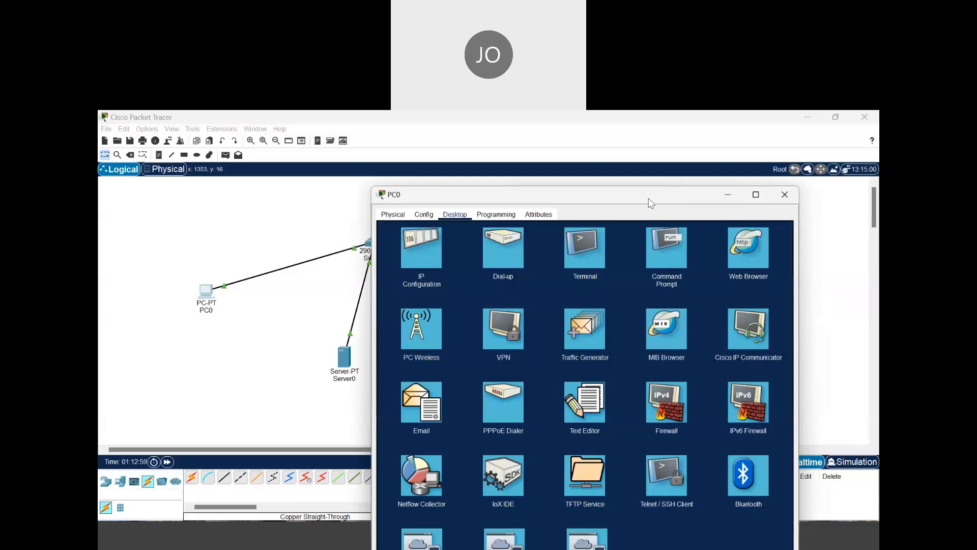
pyautogui.moveTo(651, 203); pyautogui.dragTo(501, 189)
pyautogui.click(636, 180)
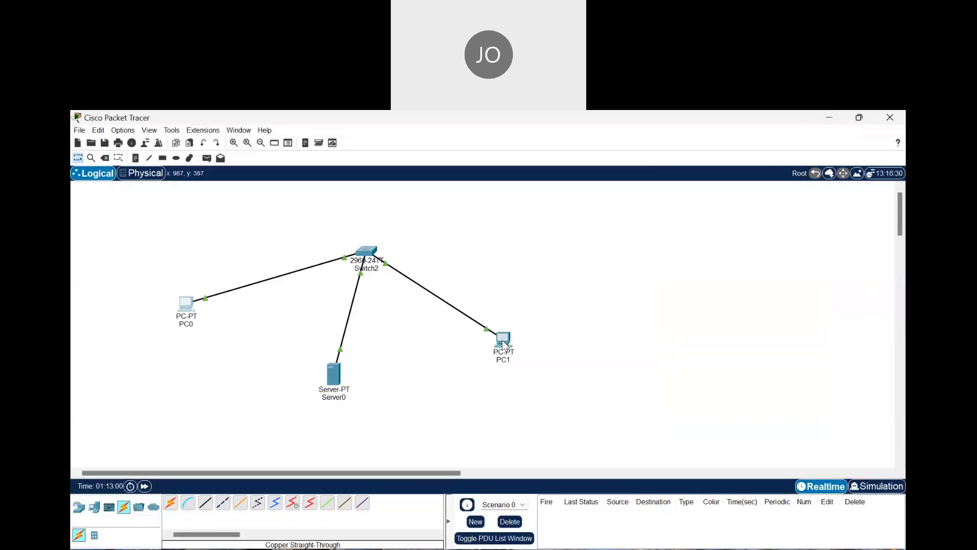
# - Configure PC1 with static IPv4 address 192.168.1.3 and subnet mask 255.255.255.0, and close its device window
pyautogui.click(503, 340)
pyautogui.click(452, 141)
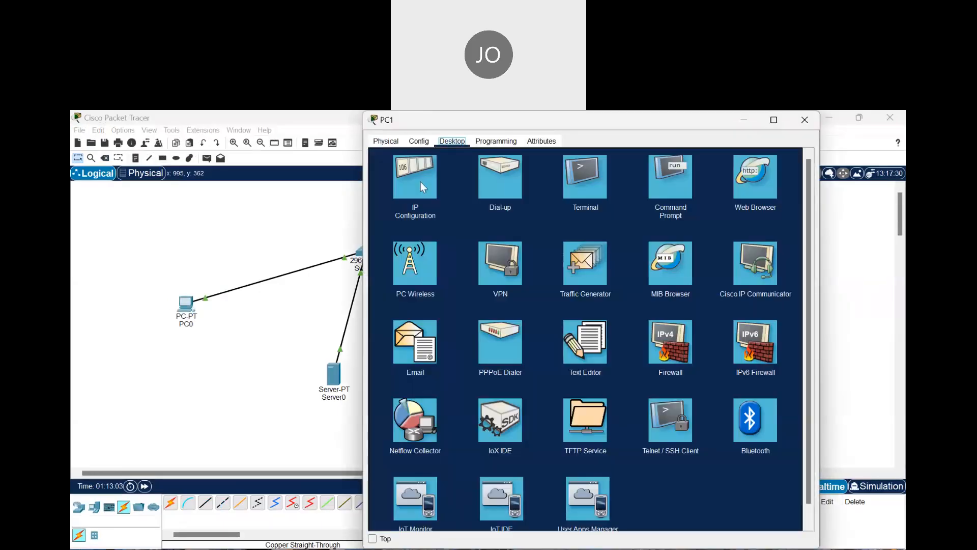
pyautogui.click(420, 182)
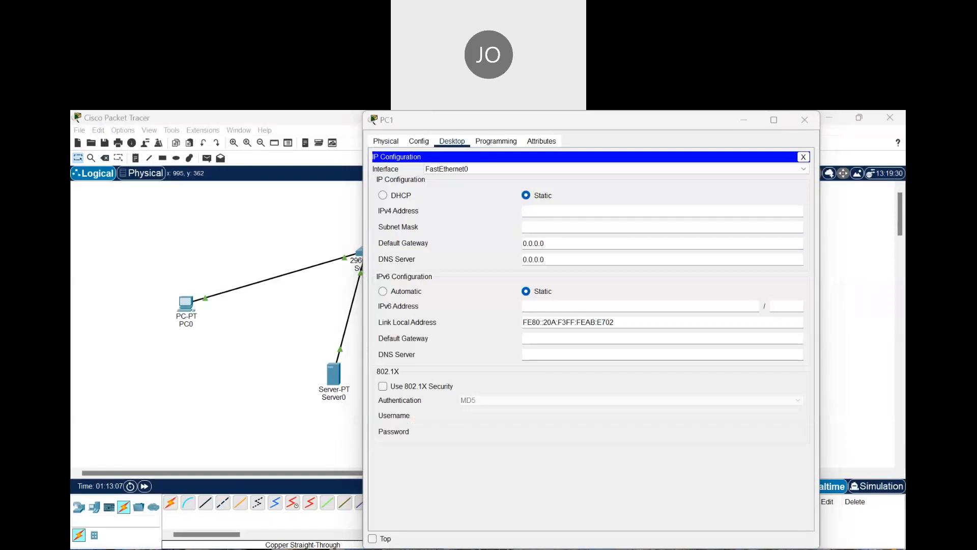
pyautogui.click(569, 210)
pyautogui.write('1')
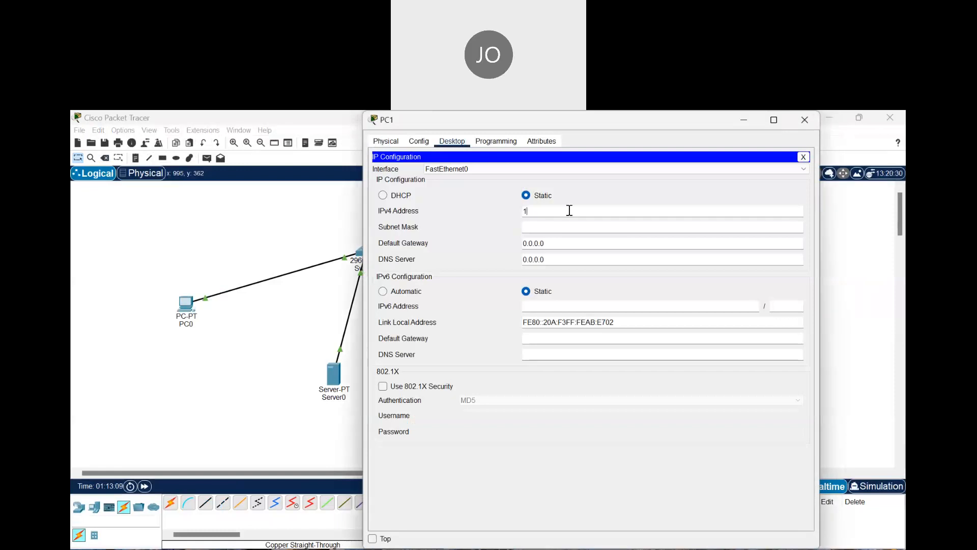
pyautogui.write('92.168.1.3')
pyautogui.click(591, 227)
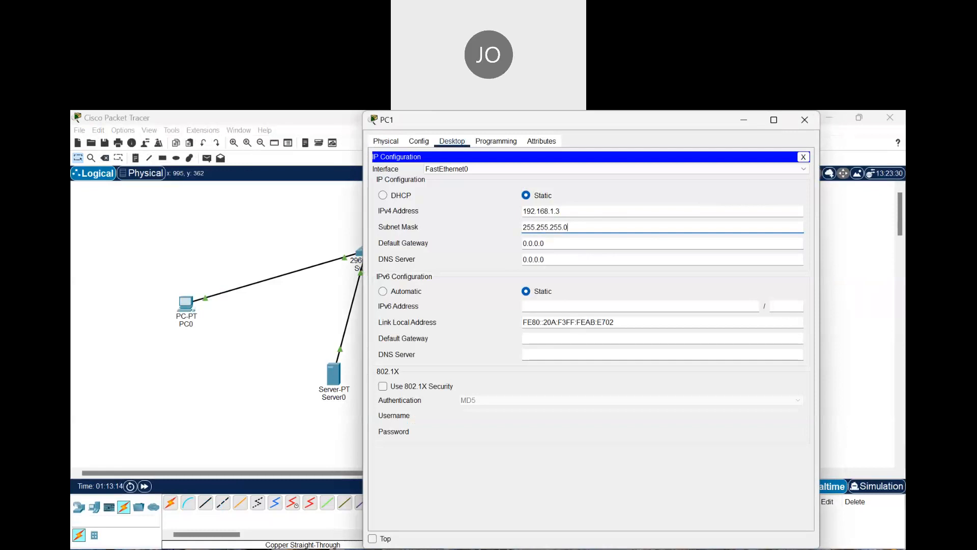
pyautogui.hotkey('alt', 'Tab')
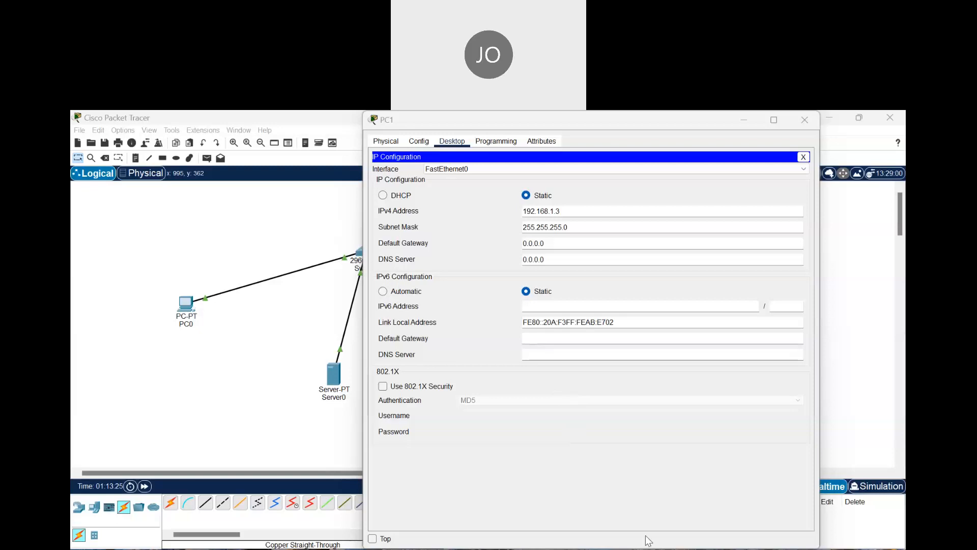
pyautogui.click(778, 227)
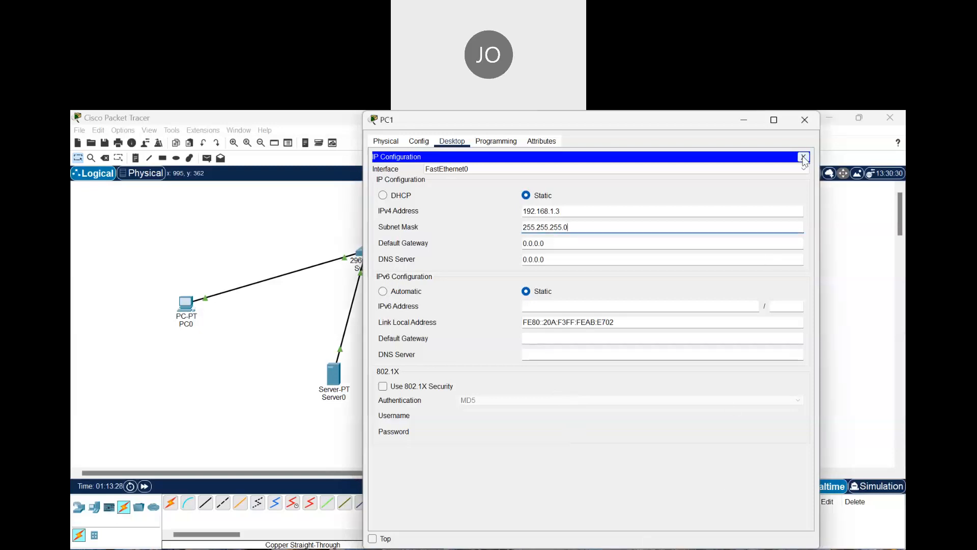
pyautogui.click(804, 157)
pyautogui.click(806, 127)
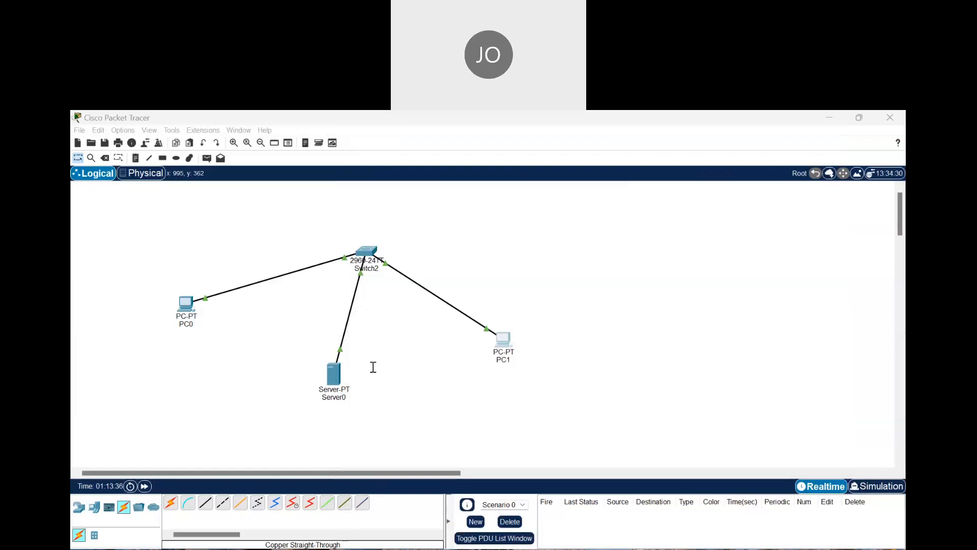
# - Ping 192.168.1.1 from PC0's Command Prompt and close the PC0 window
pyautogui.click(672, 463)
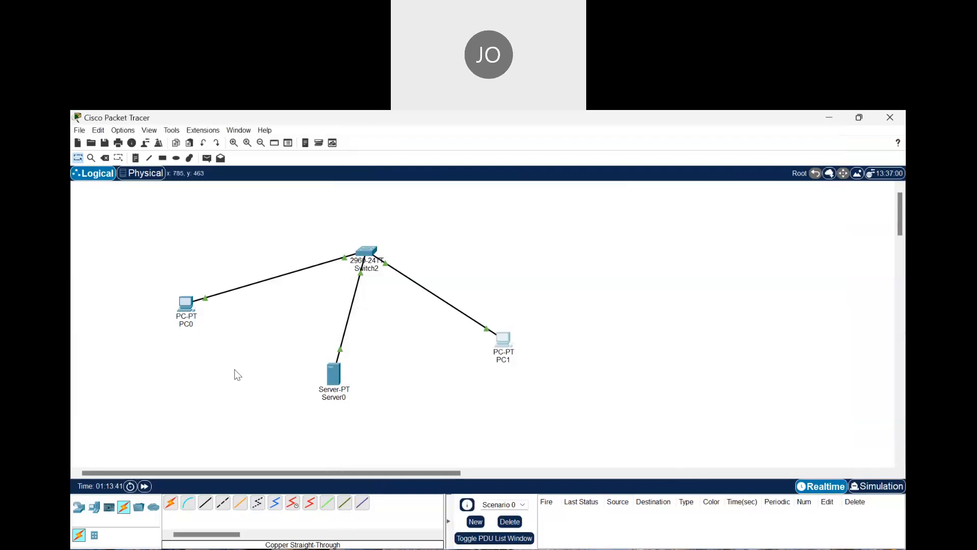
pyautogui.click(186, 318)
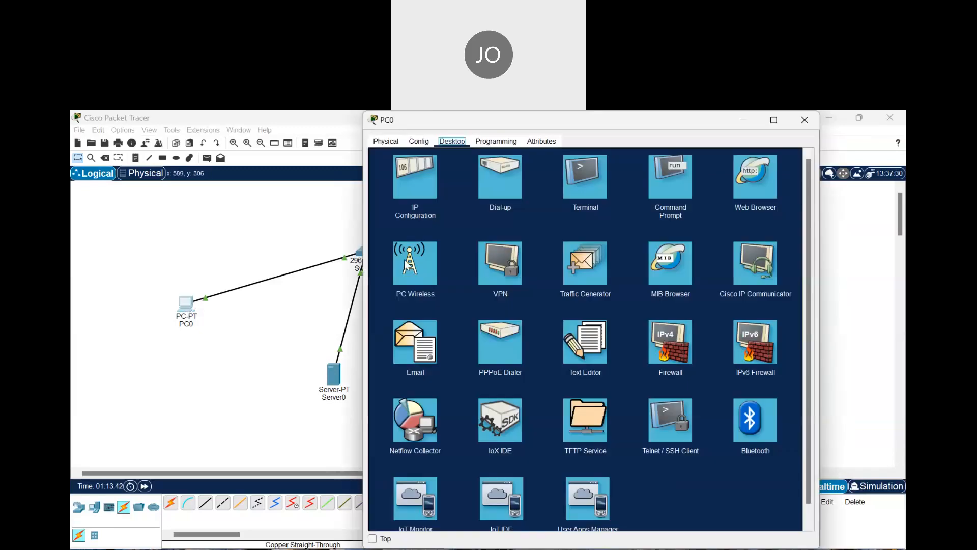
pyautogui.click(668, 190)
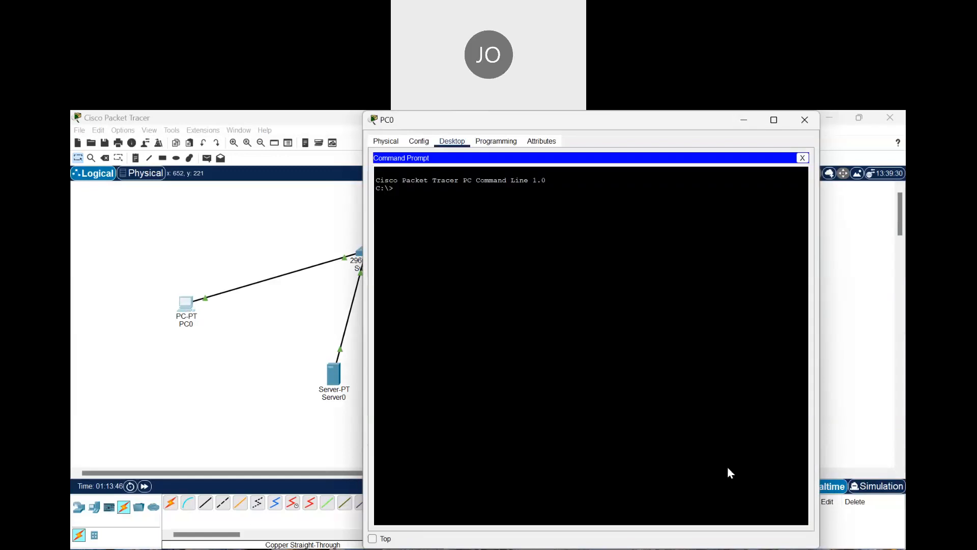
pyautogui.hotkey('alt', 'Tab')
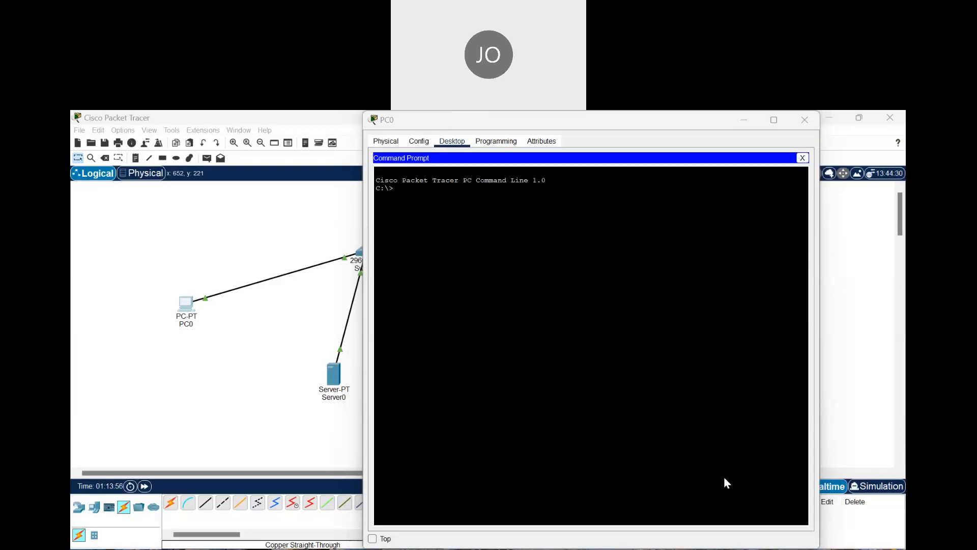
pyautogui.click(624, 489)
pyautogui.hotkey('alt', 'Tab')
pyautogui.write('p')
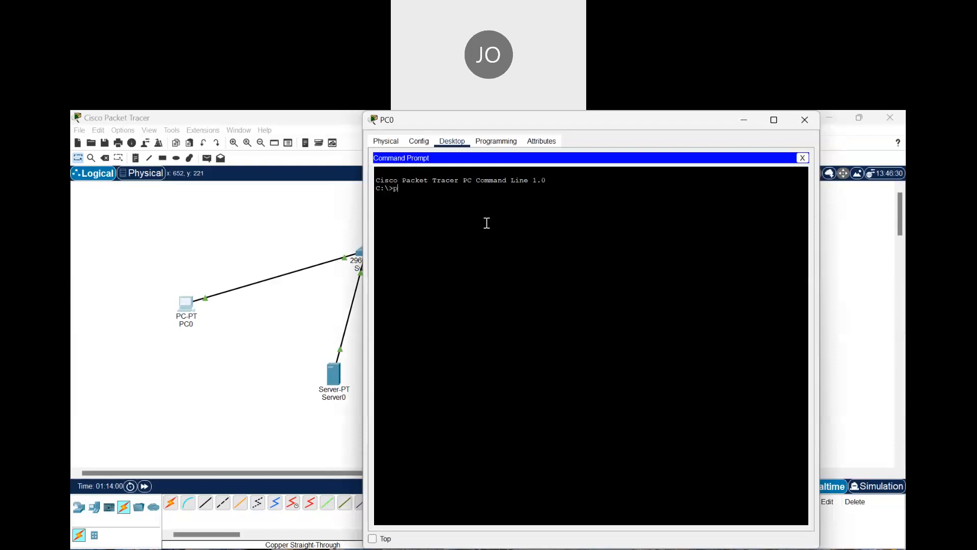
pyautogui.write('ing 192.168.1.1')
pyautogui.press('Return')
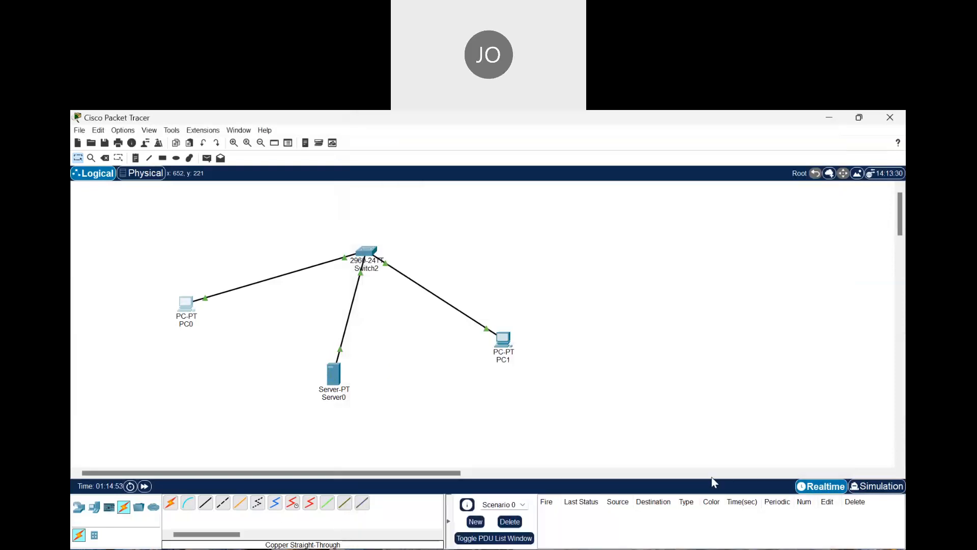
pyautogui.click(709, 462)
pyautogui.click(804, 121)
# - Ping 192.168.1.3 from PC1's Command Prompt, and close the prompt and the PC1 window
pyautogui.click(504, 347)
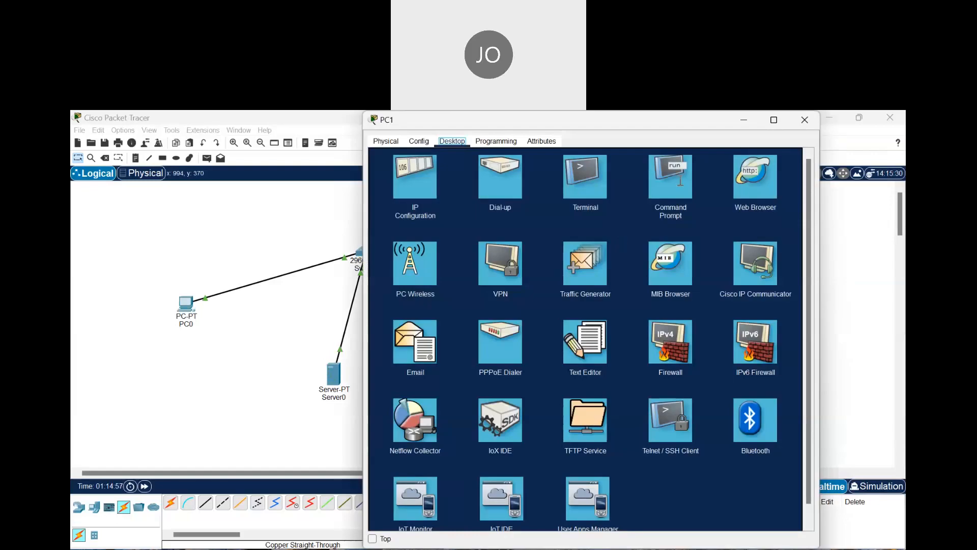
pyautogui.click(670, 177)
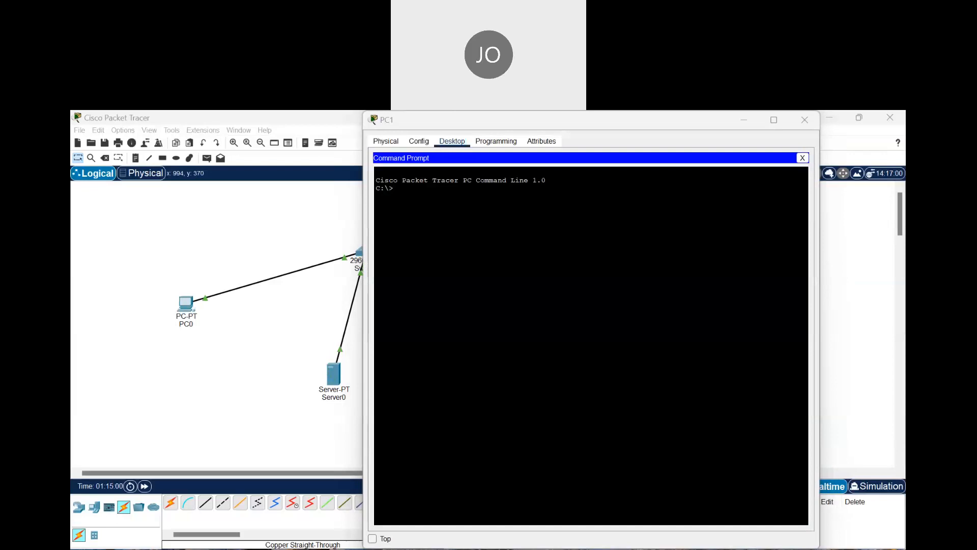
pyautogui.click(416, 197)
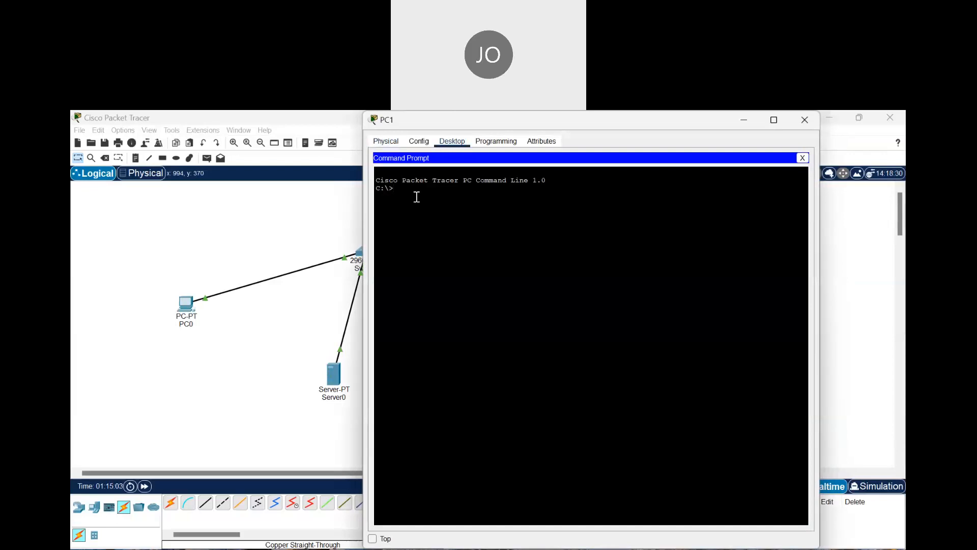
pyautogui.write('ping 192.168.1.3')
pyautogui.press('Return')
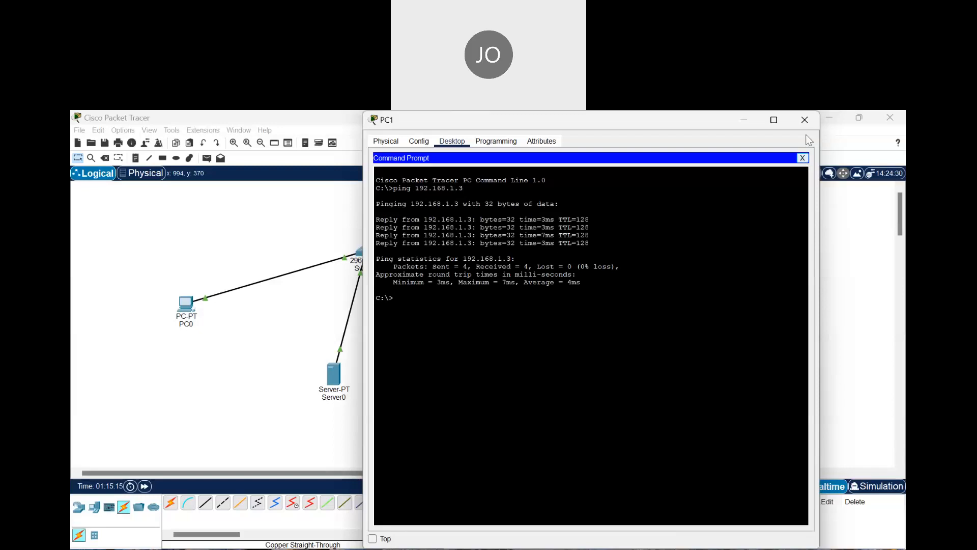
pyautogui.click(803, 158)
pyautogui.click(805, 120)
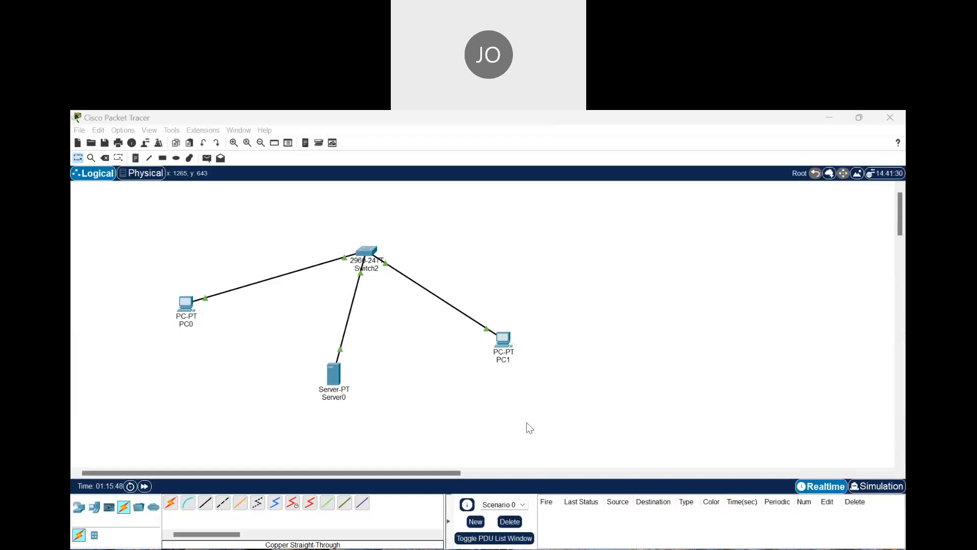
# - Load 192.168.1.1 in PC1's web browser and close the PC1 window
pyautogui.click(533, 392)
pyautogui.click(503, 339)
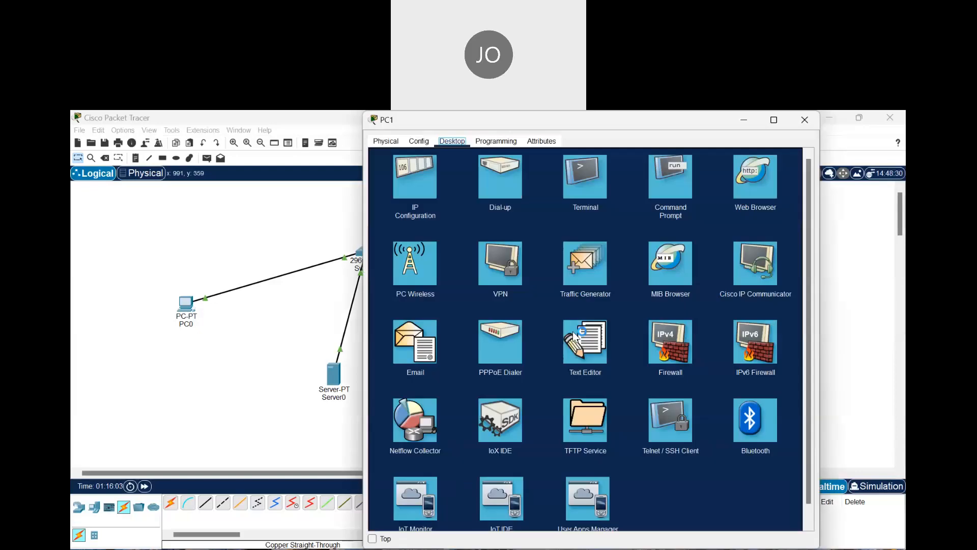
pyautogui.click(741, 173)
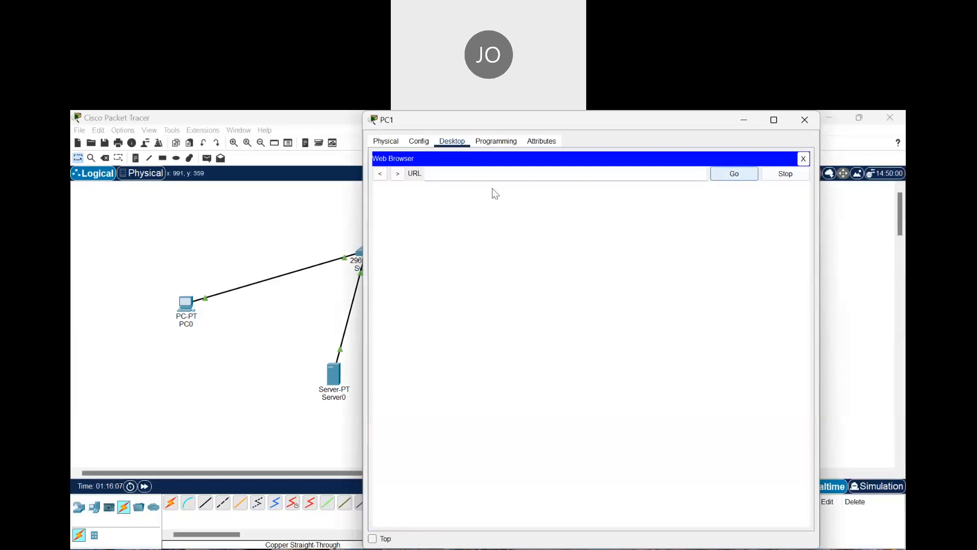
pyautogui.write('192.1')
pyautogui.write('6')
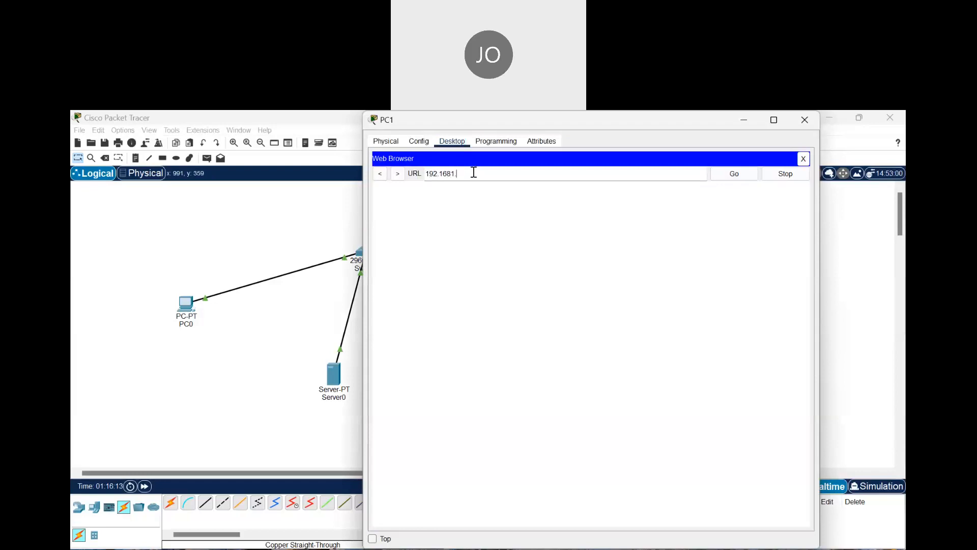
pyautogui.write('8.1.1')
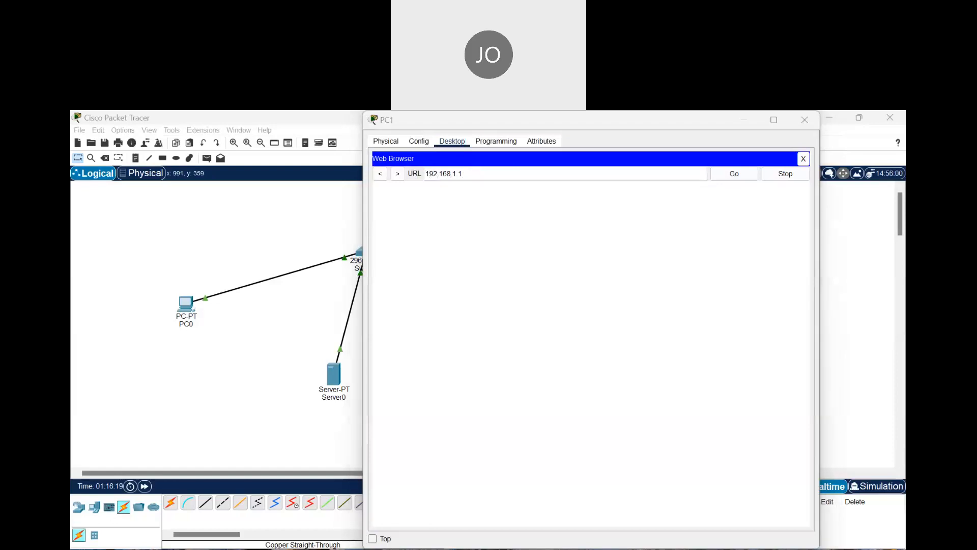
pyautogui.click(737, 174)
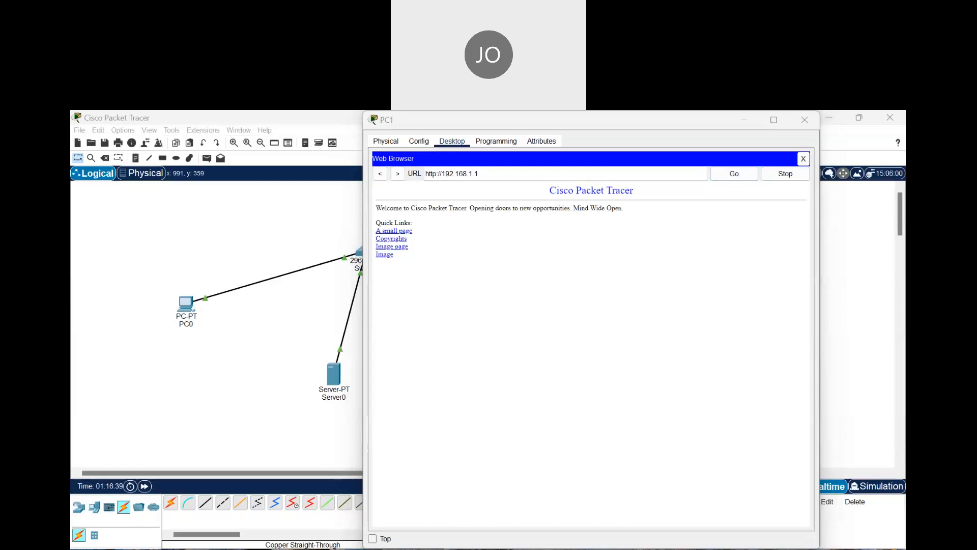
pyautogui.hotkey('alt', 'F4')
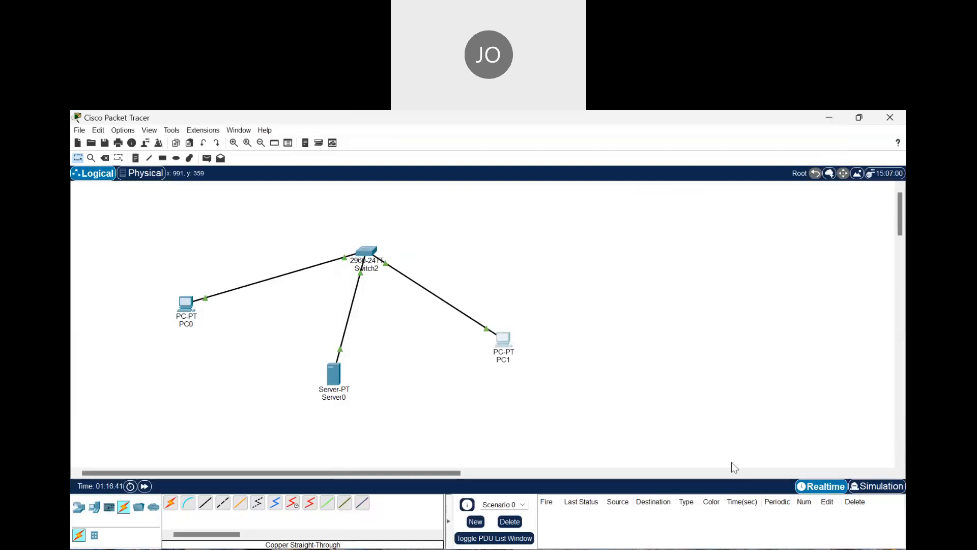
pyautogui.click(805, 118)
# - Load the server's page at 192.168.1.1 in PC0's web browser and close the device window
pyautogui.click(193, 306)
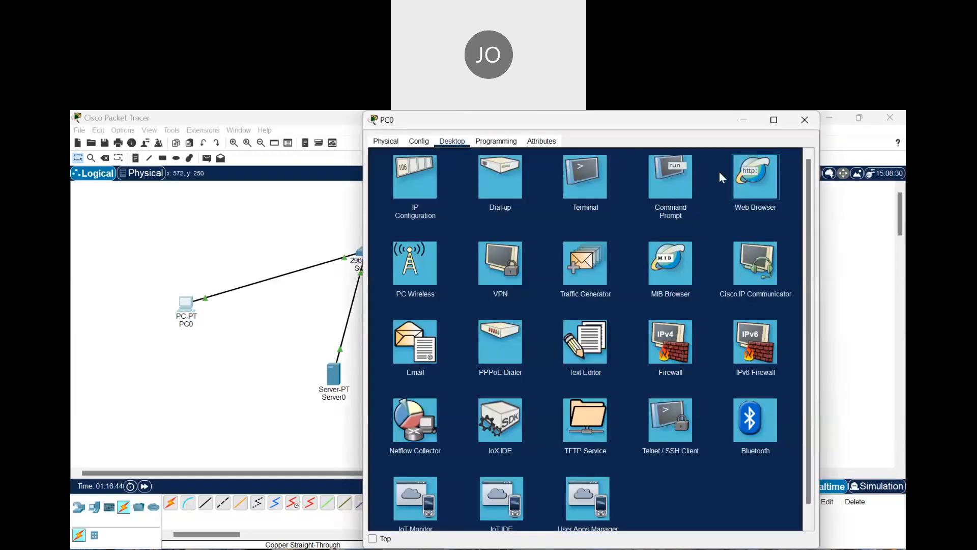
pyautogui.click(754, 173)
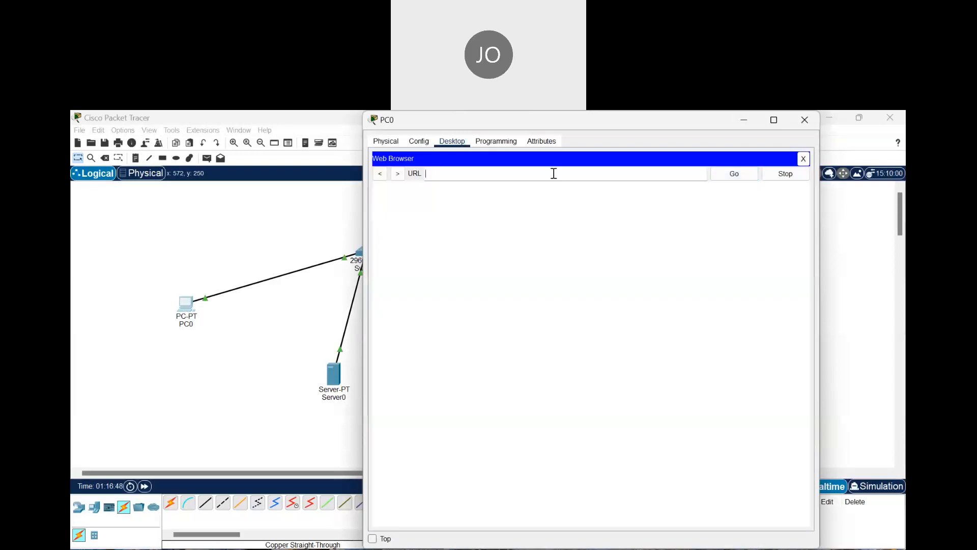
pyautogui.write('192.168.1.1')
pyautogui.click(735, 173)
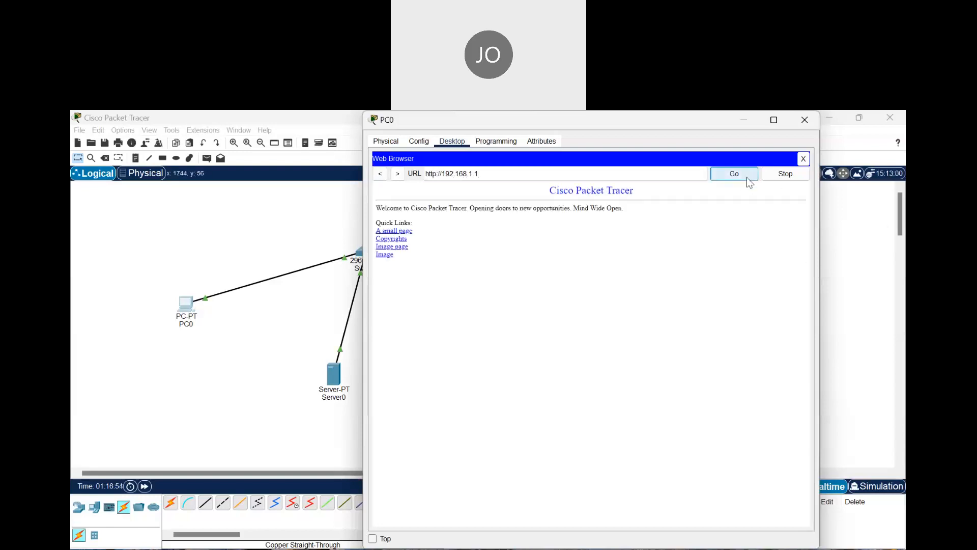
pyautogui.click(803, 120)
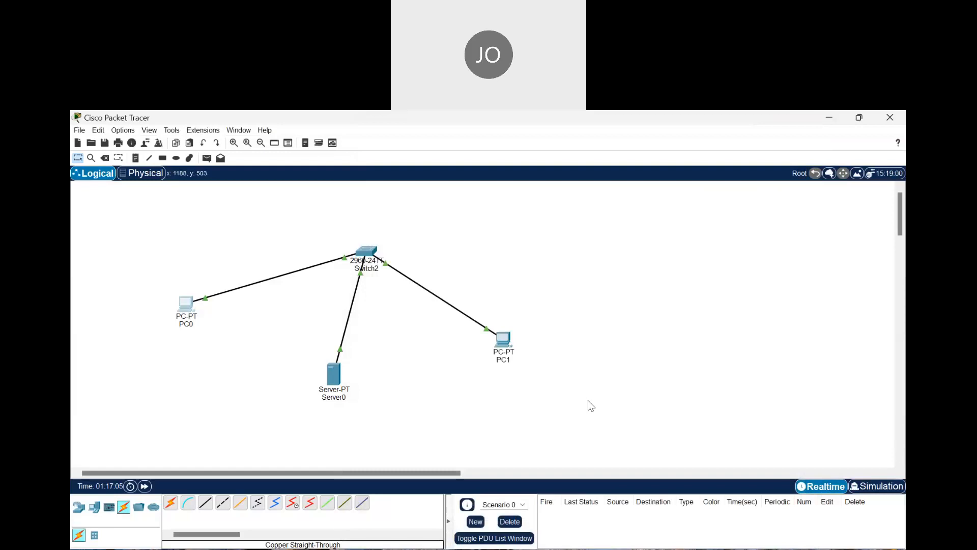
# - Open Switch2 and show its configuration page with the global settings
pyautogui.click(521, 140)
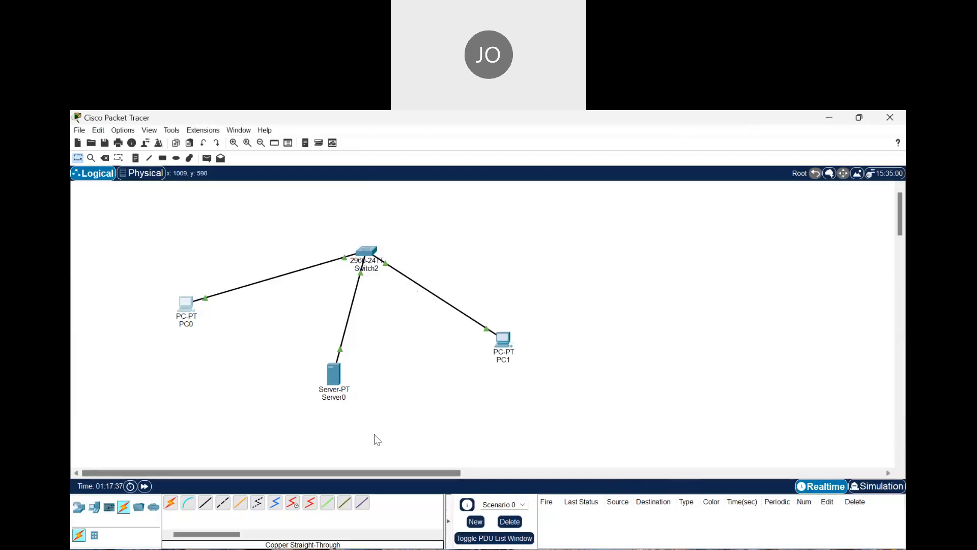
pyautogui.click(370, 253)
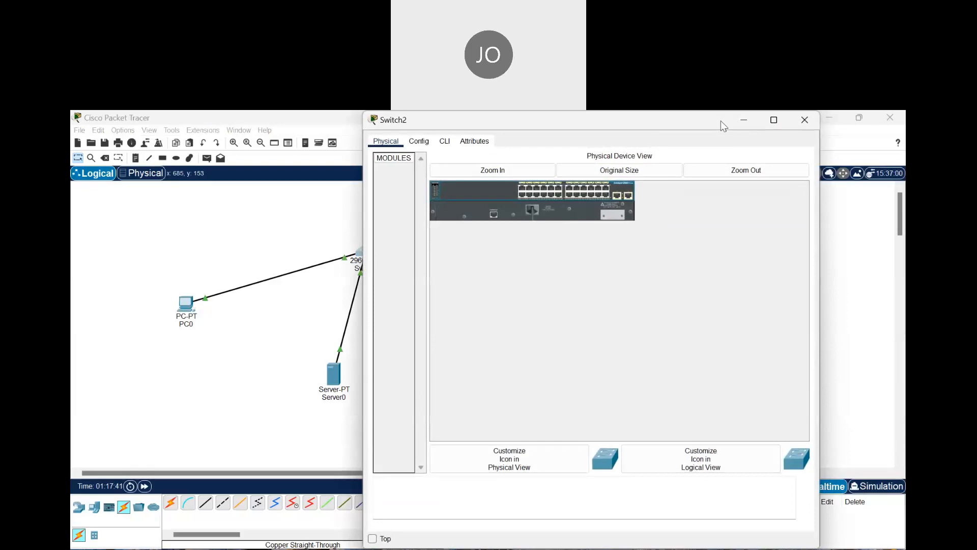
pyautogui.moveTo(720, 121); pyautogui.dragTo(594, 182)
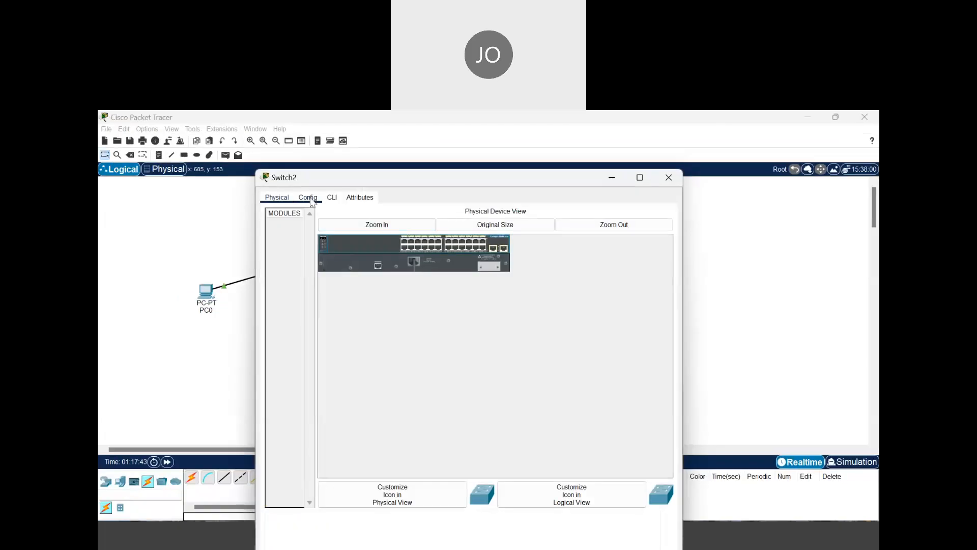
pyautogui.click(308, 199)
pyautogui.click(724, 548)
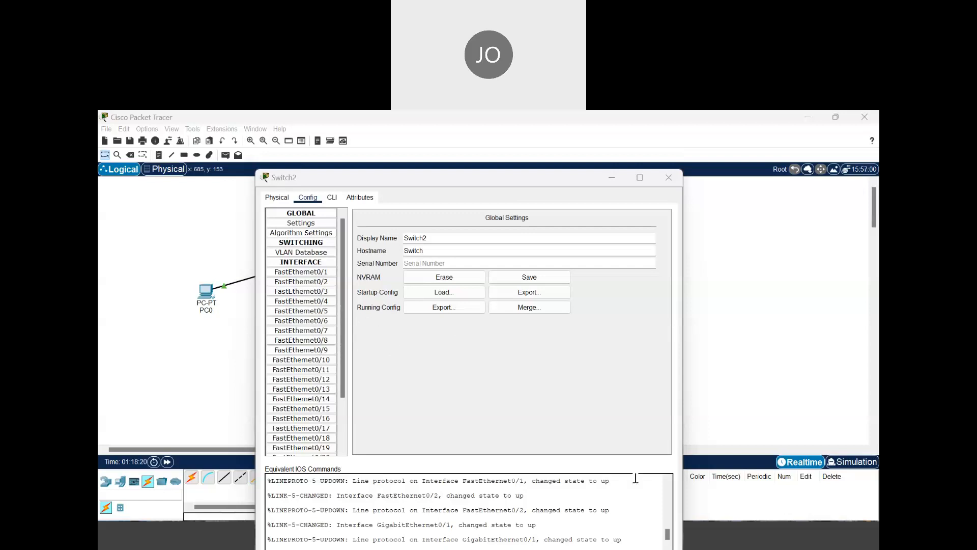
pyautogui.click(687, 452)
pyautogui.hotkey('alt', 'Tab')
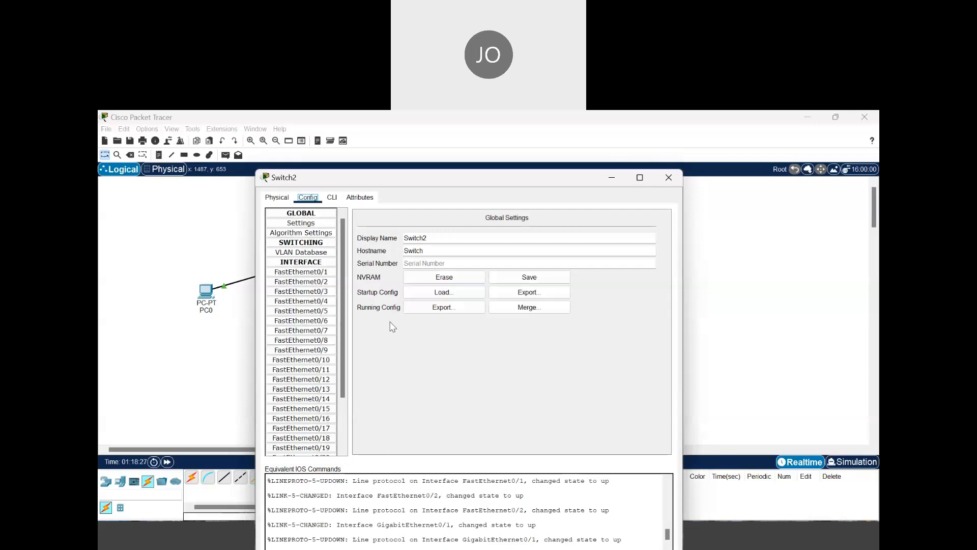
# - Examine Switch2's global settings, its interface list and the equivalent IOS commands
pyautogui.click(301, 214)
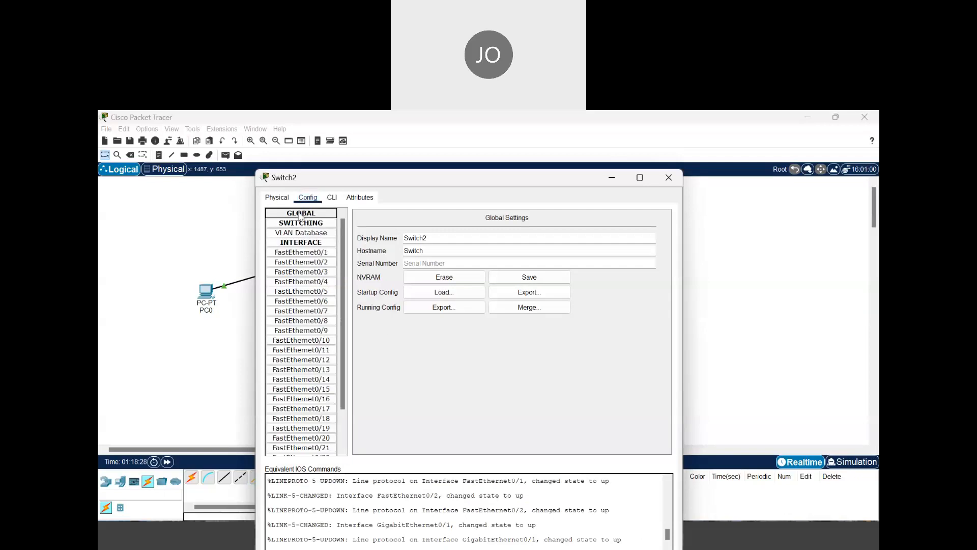
pyautogui.click(300, 214)
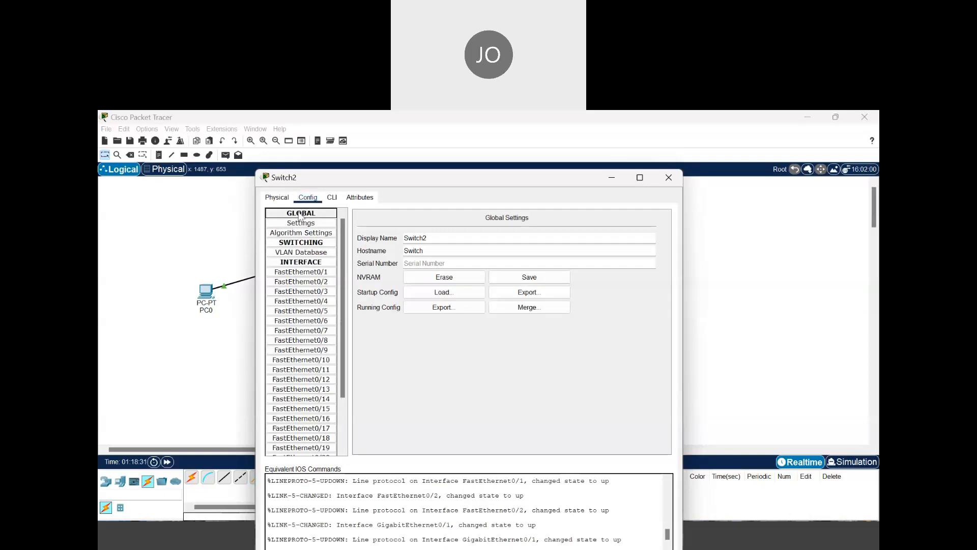
pyautogui.scroll(-1, 483, 492)
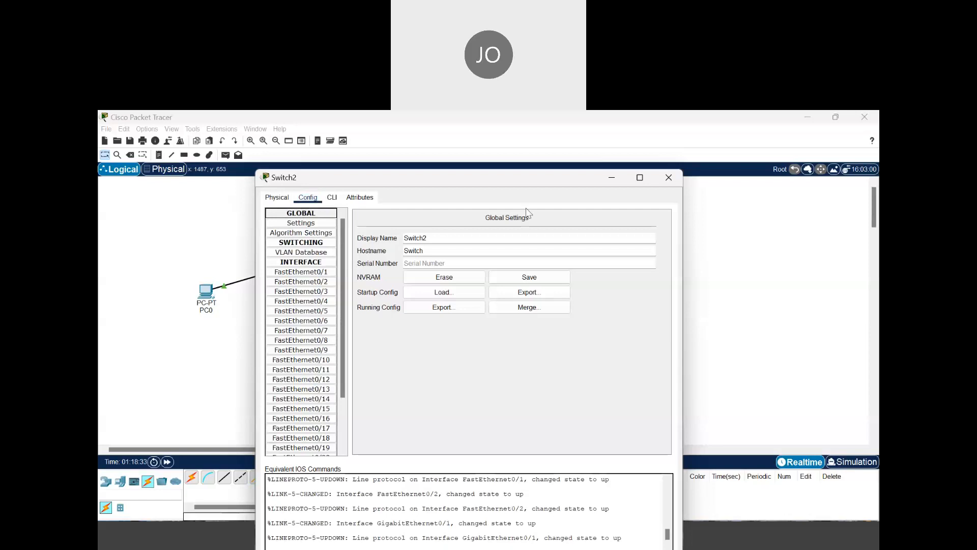
pyautogui.moveTo(508, 168); pyautogui.dragTo(480, 147)
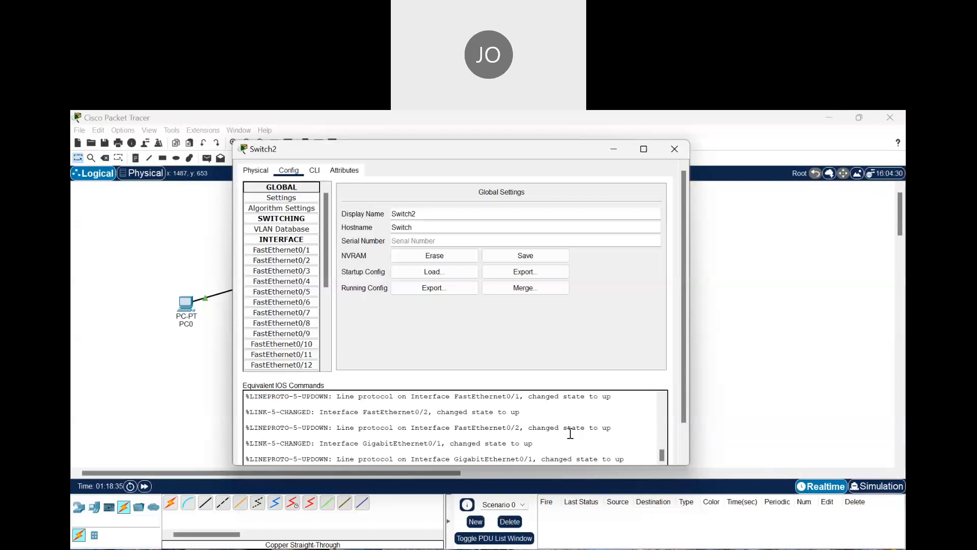
pyautogui.scroll(-3, 570, 433)
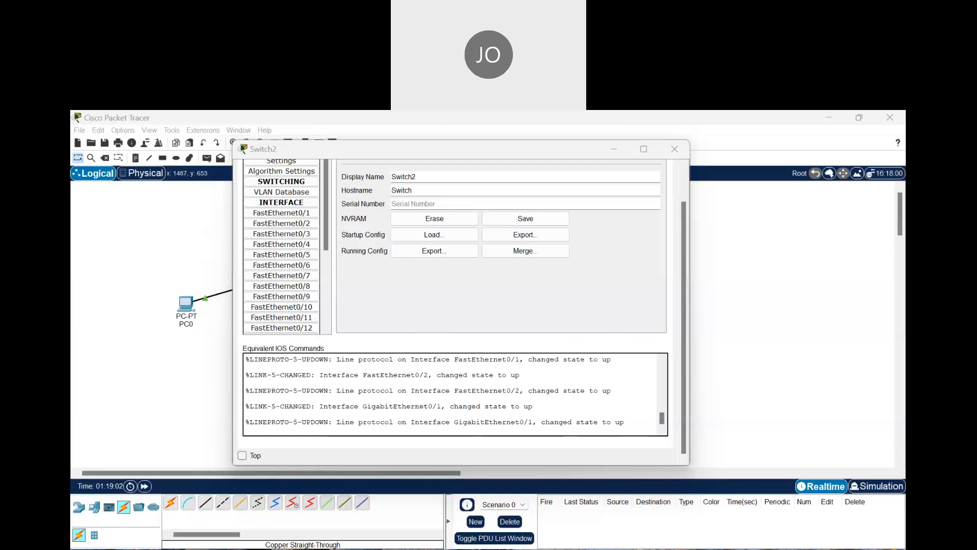
pyautogui.click(706, 469)
pyautogui.scroll(1, 290, 178)
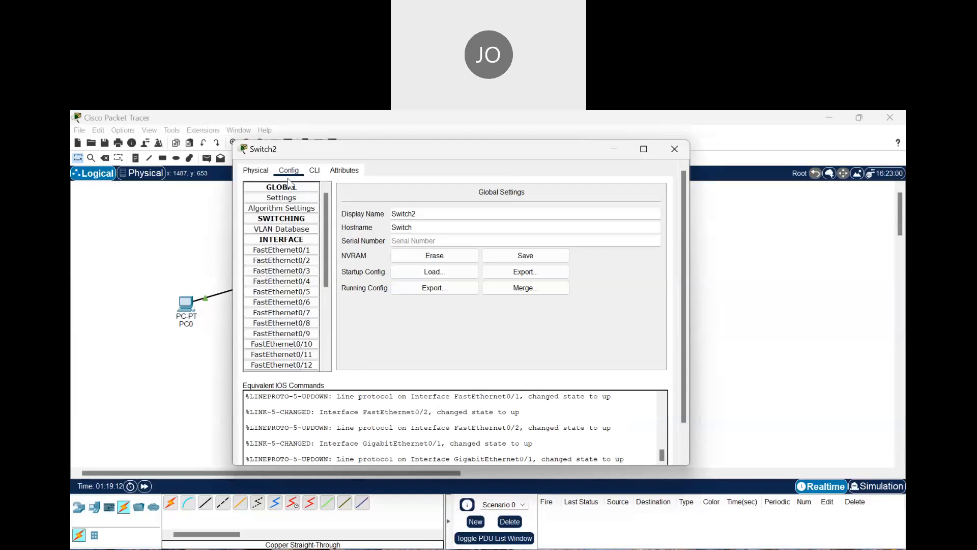
pyautogui.scroll(-1, 284, 250)
pyautogui.scroll(-5, 285, 254)
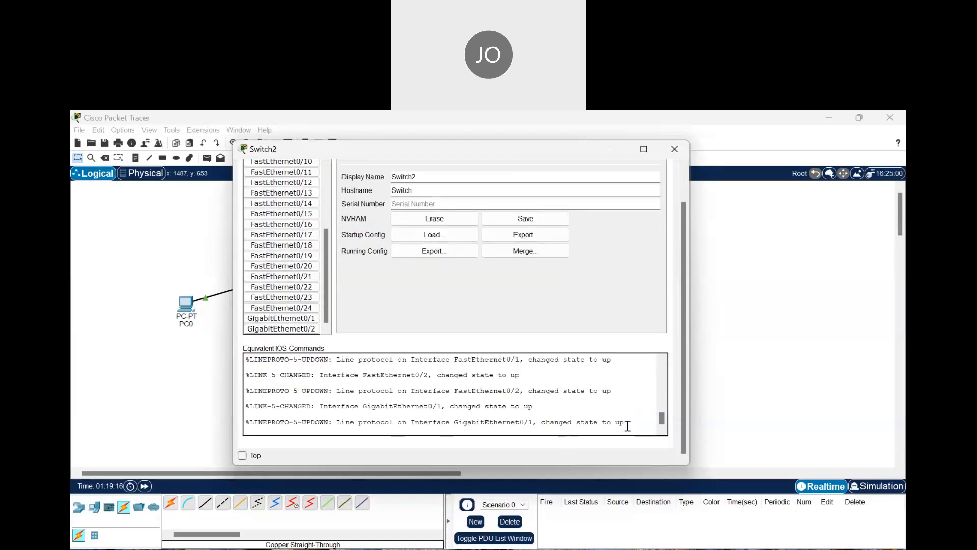
pyautogui.scroll(6, 301, 295)
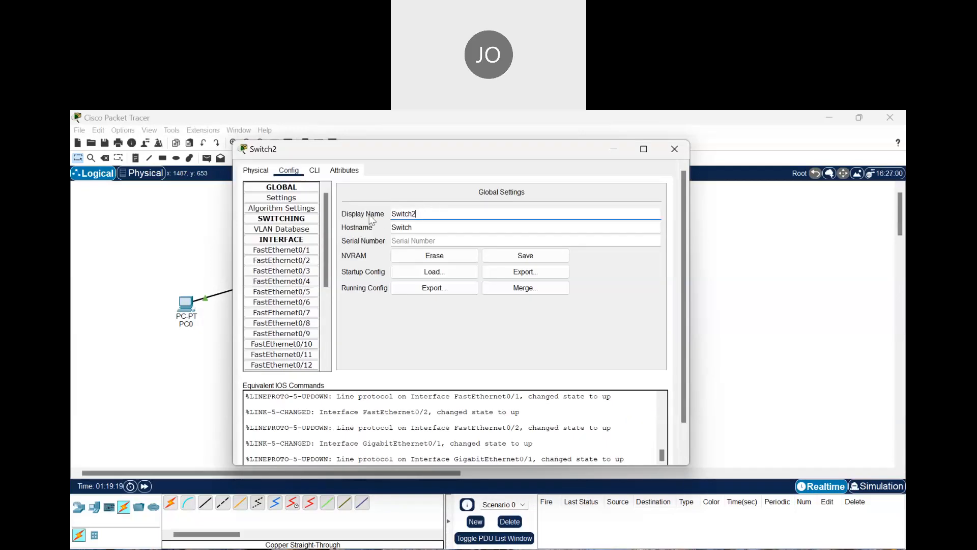
# - Set Switch2's hostname to Central in the global settings and check the equivalent IOS commands
pyautogui.click(404, 228)
pyautogui.moveTo(411, 227); pyautogui.dragTo(353, 228)
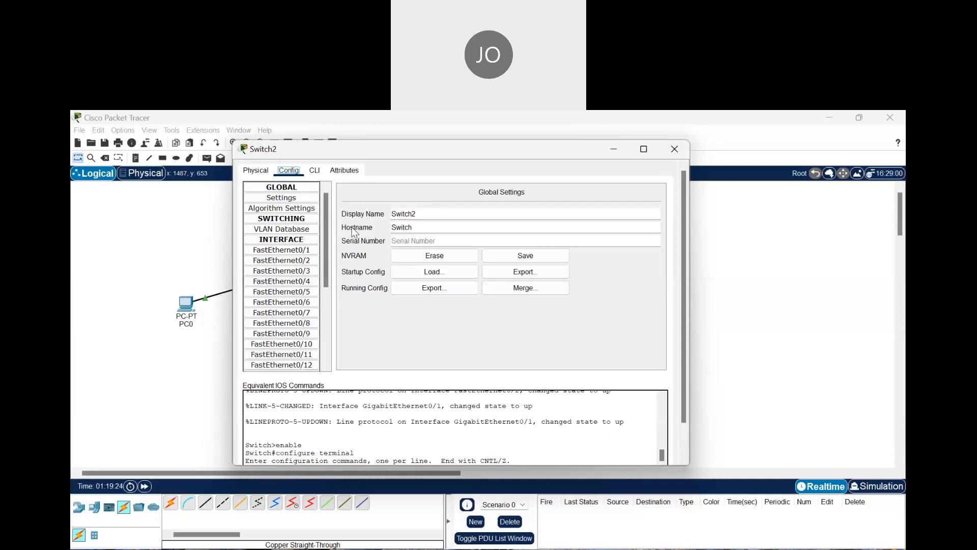
pyautogui.click(401, 228)
pyautogui.press('Return')
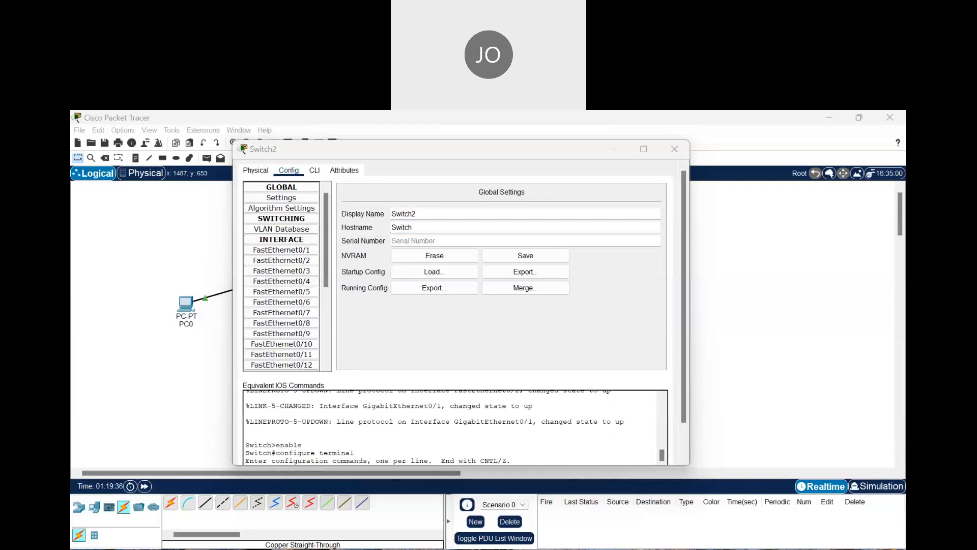
pyautogui.click(725, 467)
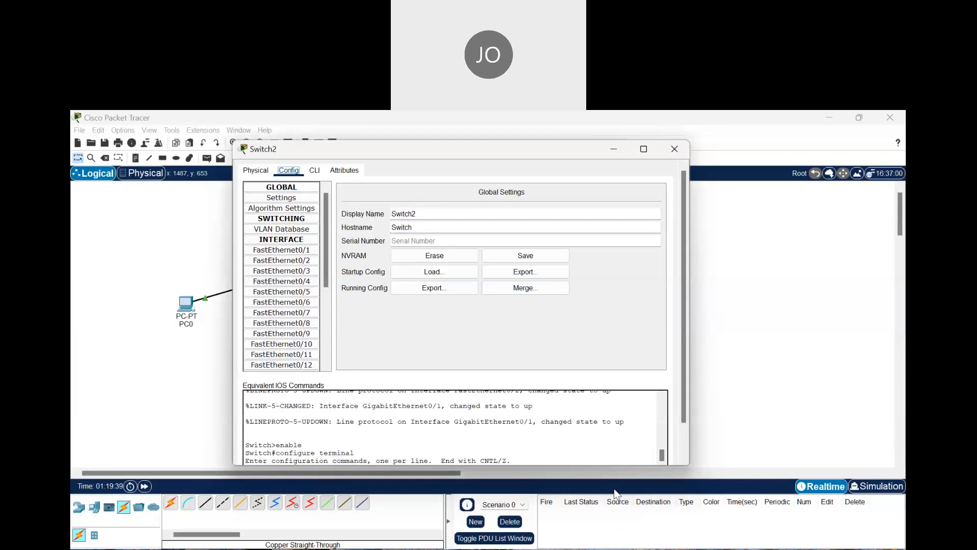
pyautogui.click(722, 470)
pyautogui.moveTo(415, 228); pyautogui.dragTo(387, 224)
pyautogui.write('Central')
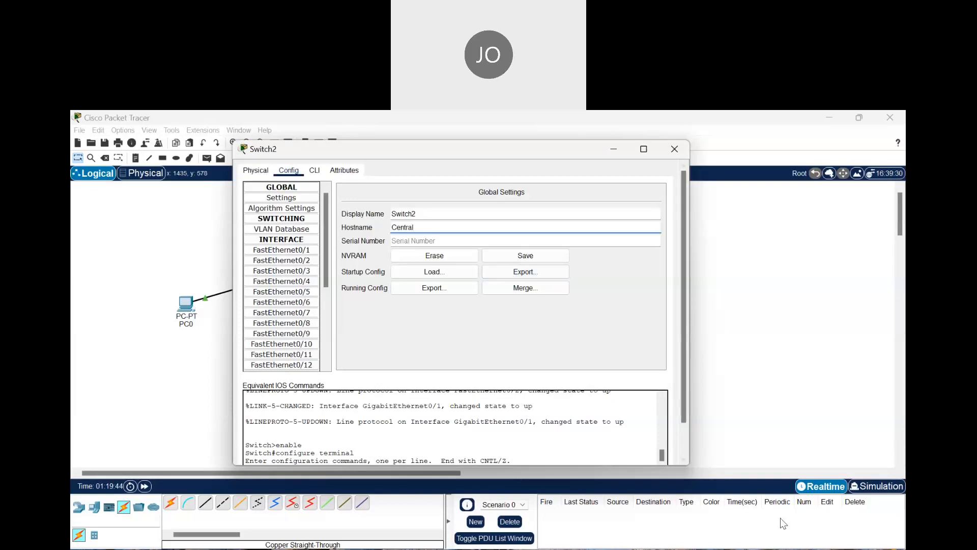
pyautogui.click(784, 523)
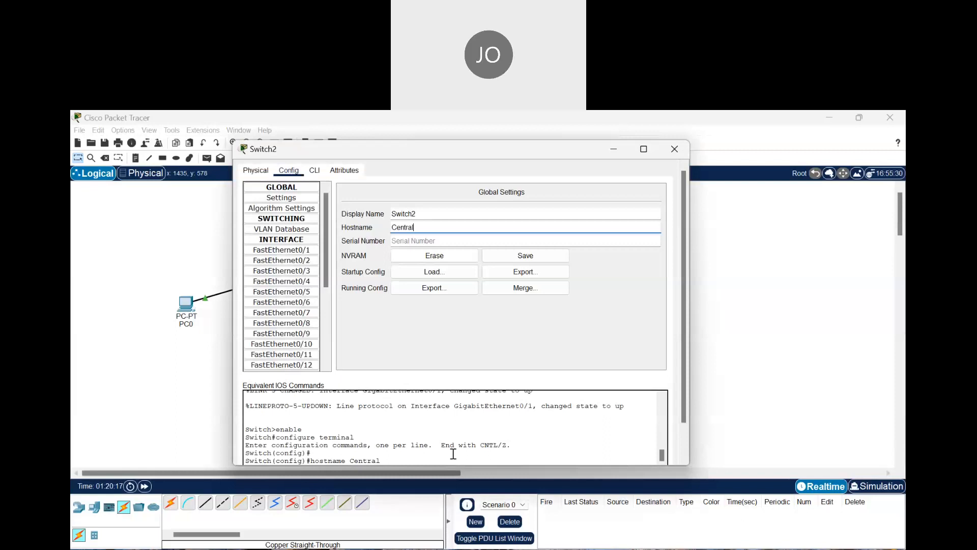
pyautogui.scroll(-2, 469, 267)
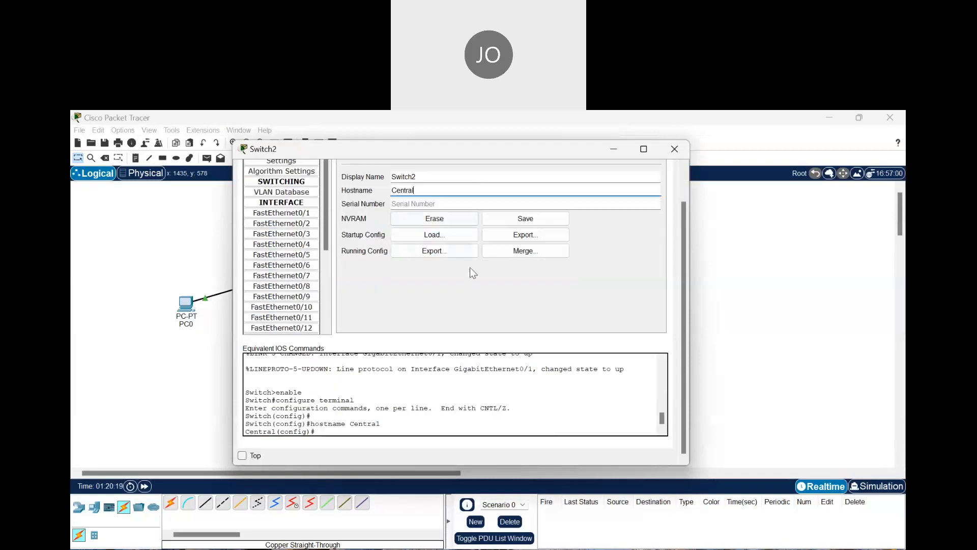
pyautogui.click(347, 431)
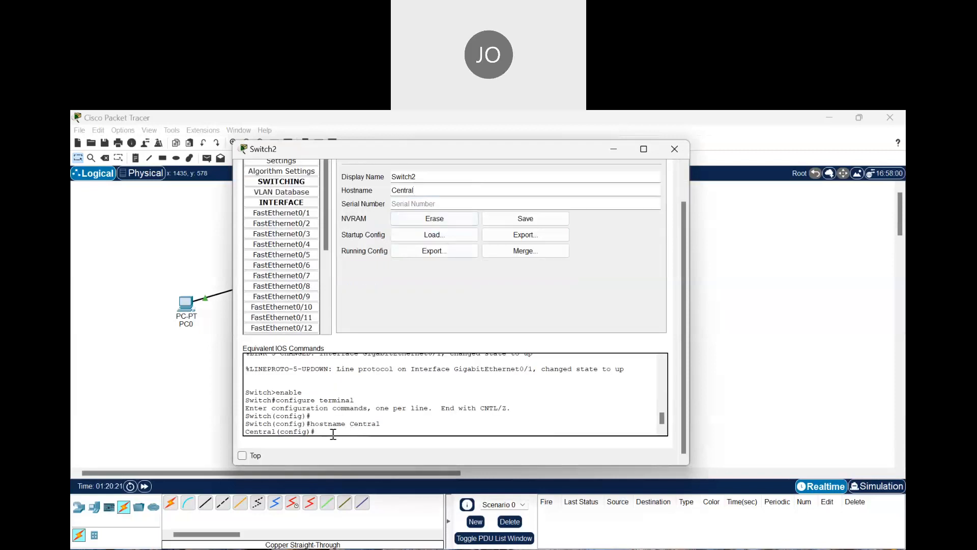
pyautogui.scroll(-1, 355, 400)
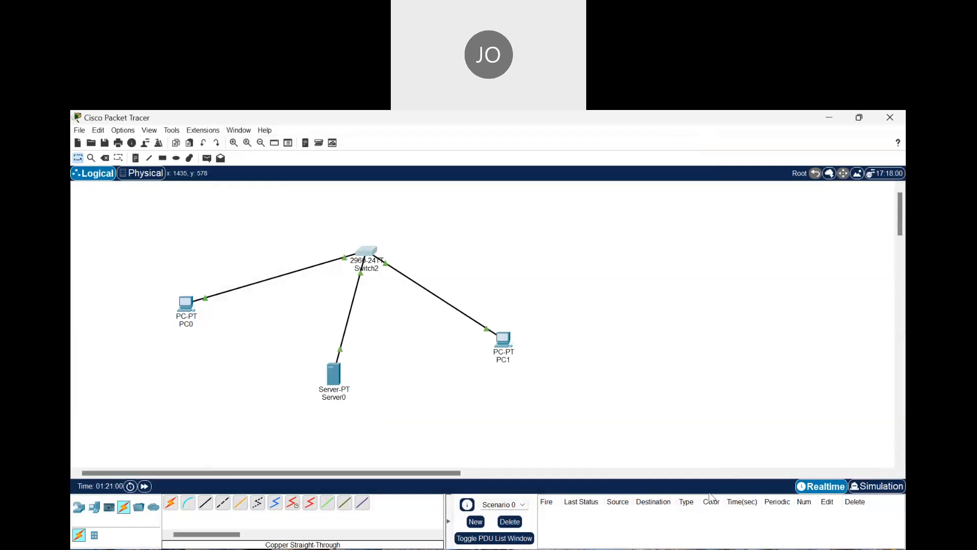
# - Select Switch2's FastEthernet0/1 interface for configuration and show its port settings
pyautogui.click(710, 470)
pyautogui.click(278, 216)
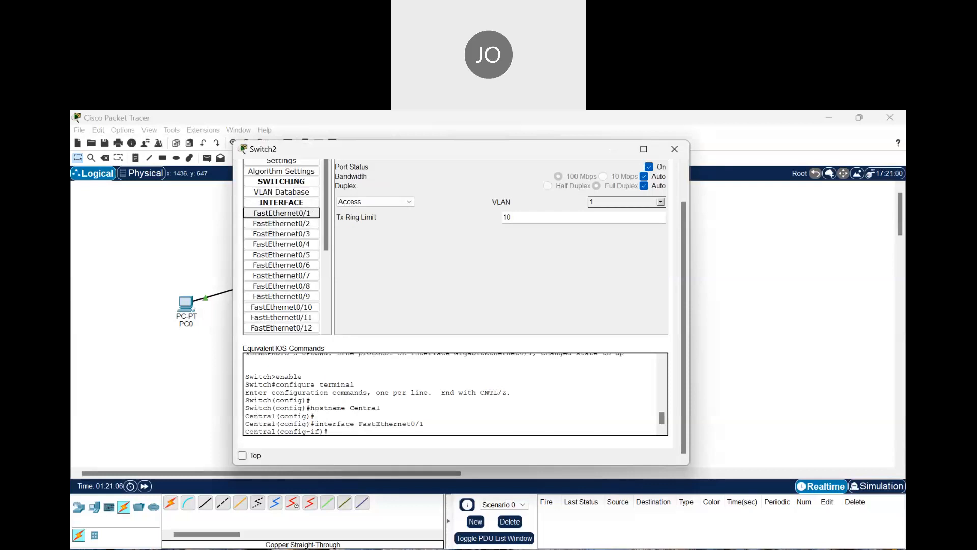
pyautogui.click(740, 470)
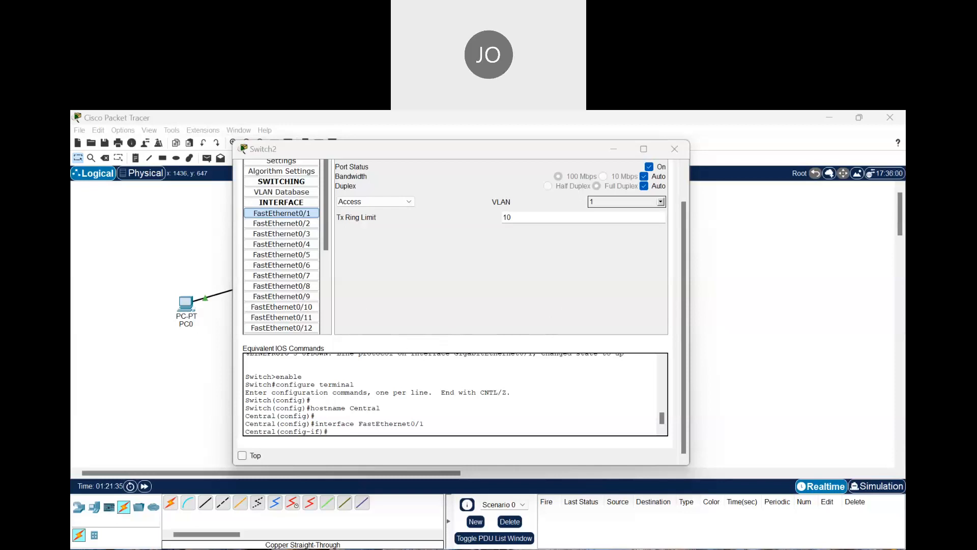
pyautogui.click(611, 481)
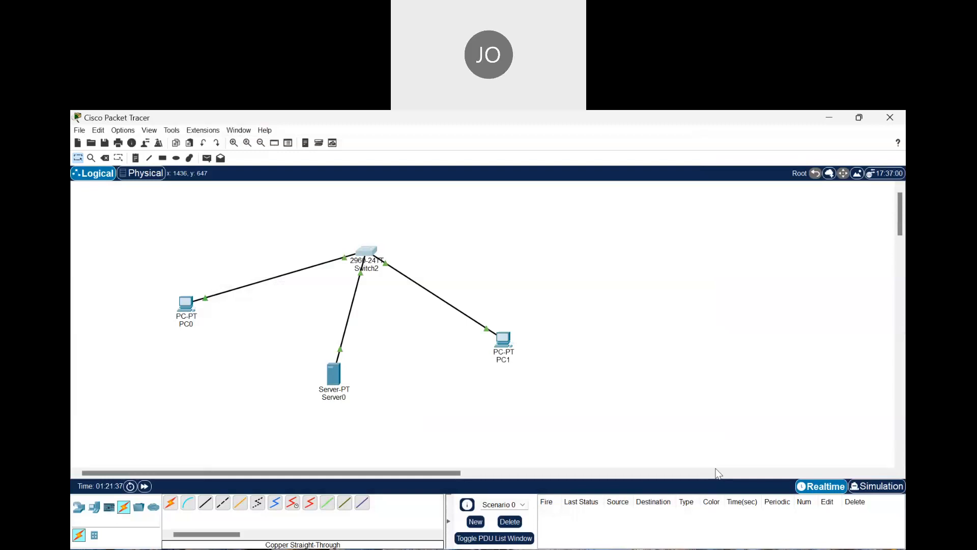
# - Disable FastEthernet0/1 from Switch2's command line with the shutdown command
pyautogui.click(364, 250)
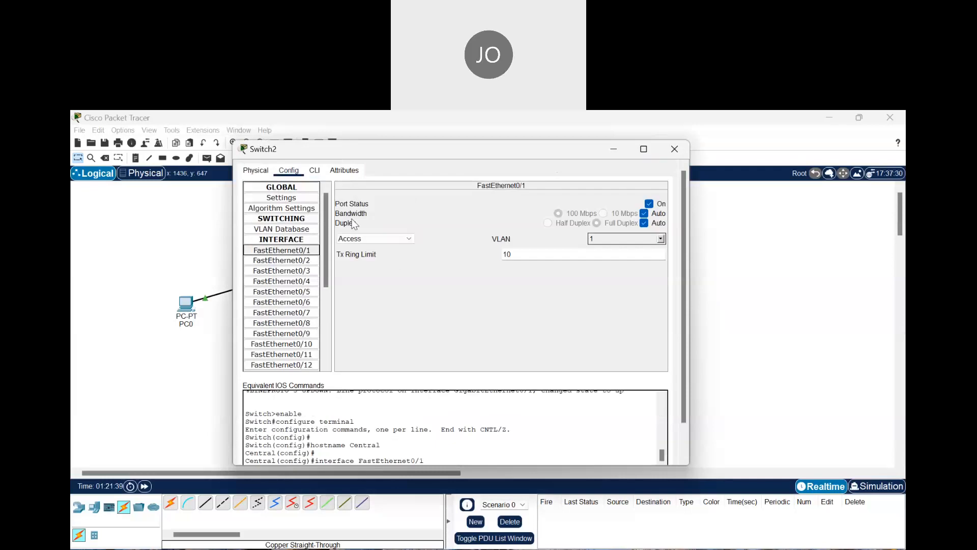
pyautogui.click(314, 170)
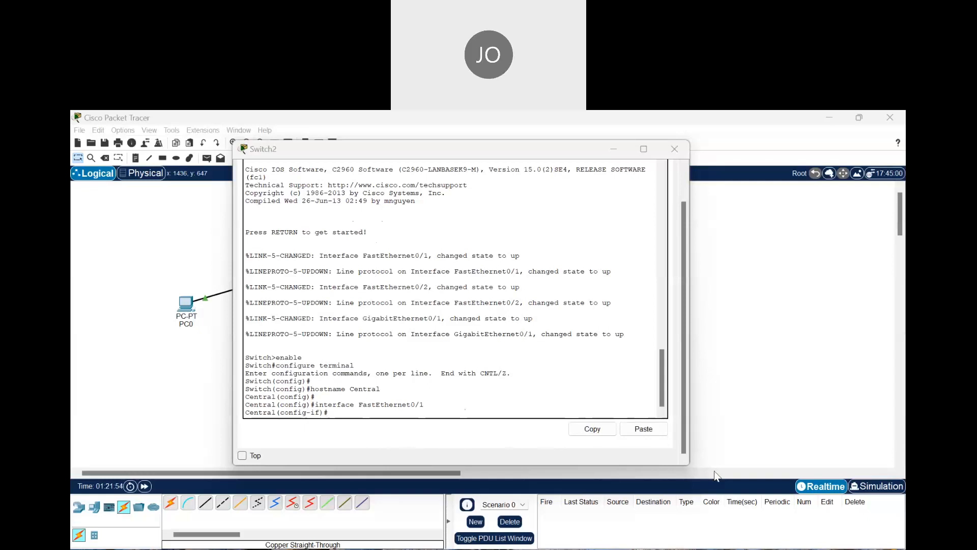
pyautogui.write('shutdown')
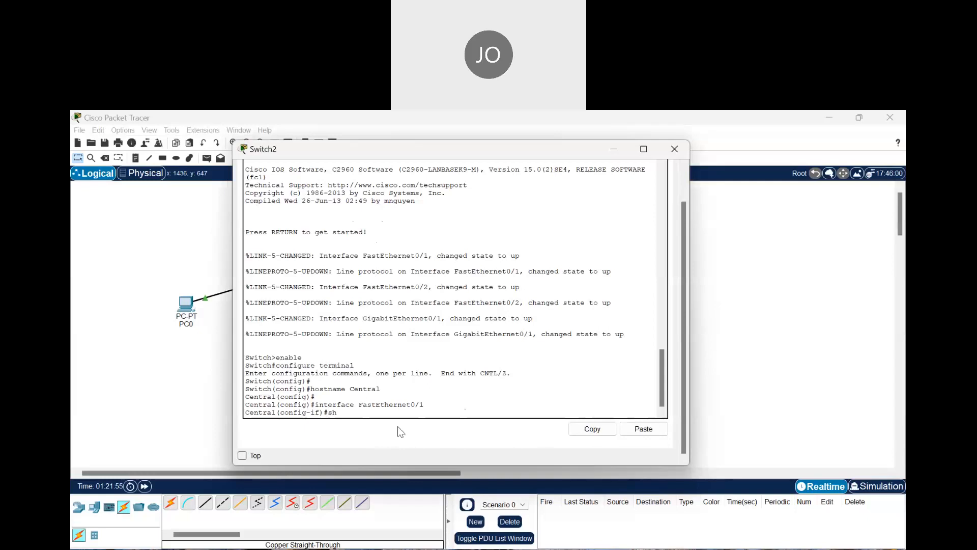
pyautogui.press('Return')
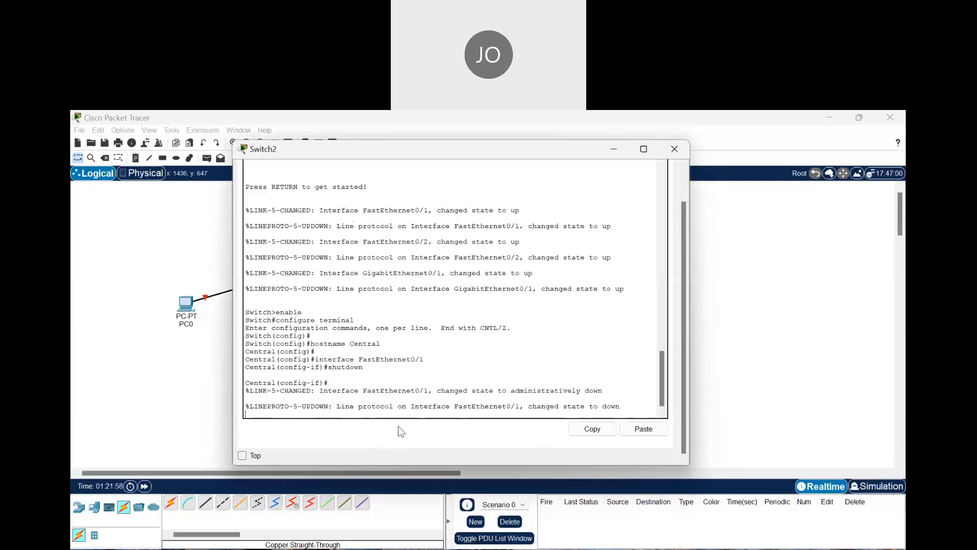
pyautogui.press('Return')
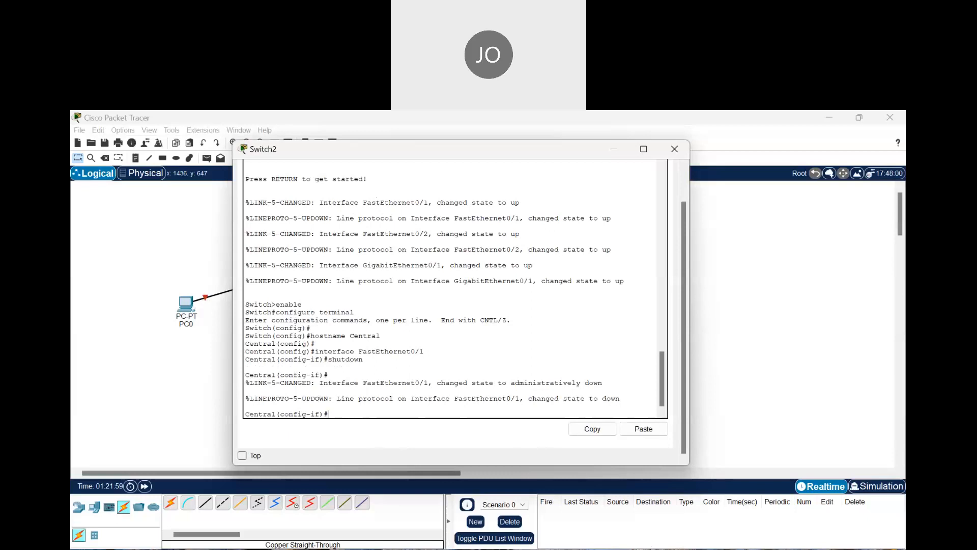
pyautogui.click(626, 489)
pyautogui.hotkey('alt', 'Tab')
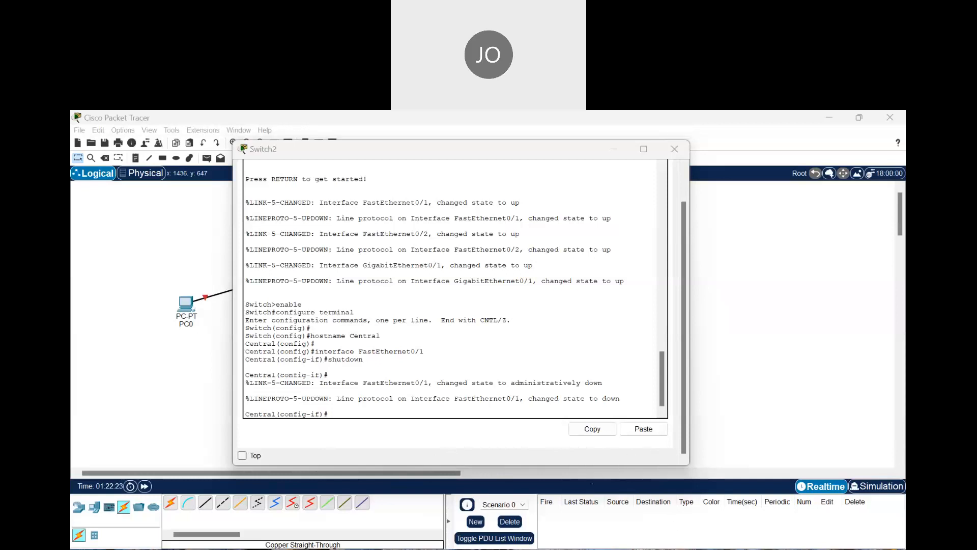
pyautogui.click(600, 489)
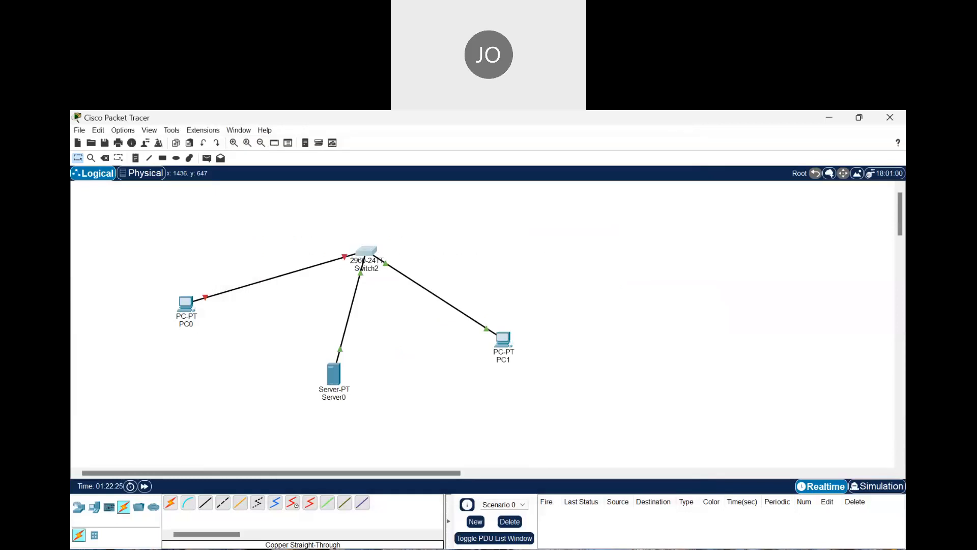
pyautogui.click(571, 496)
pyautogui.click(569, 494)
pyautogui.click(691, 467)
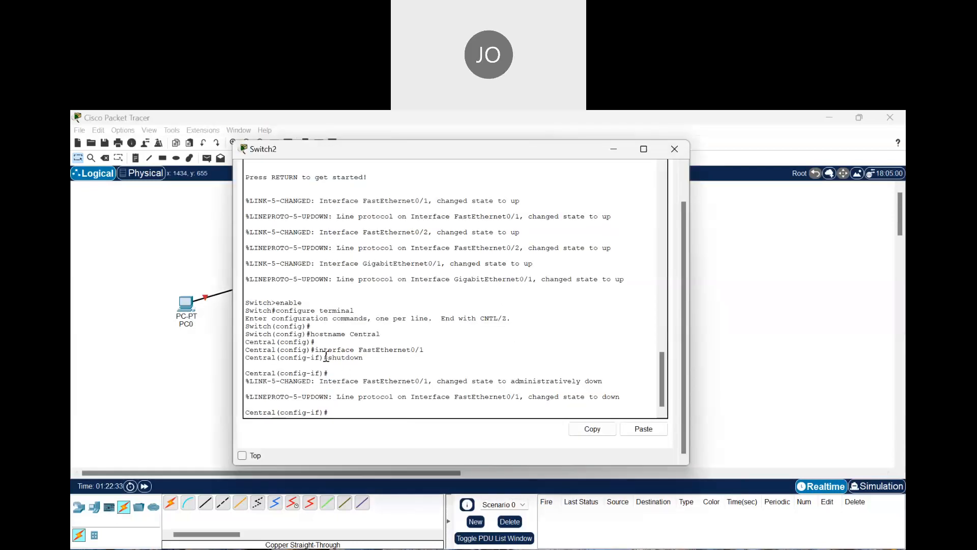
# - Highlight the shutdown command and move the Switch2 window aside to view the link between PC0 and the switch
pyautogui.moveTo(367, 356); pyautogui.dragTo(331, 360)
pyautogui.moveTo(345, 158); pyautogui.dragTo(577, 196)
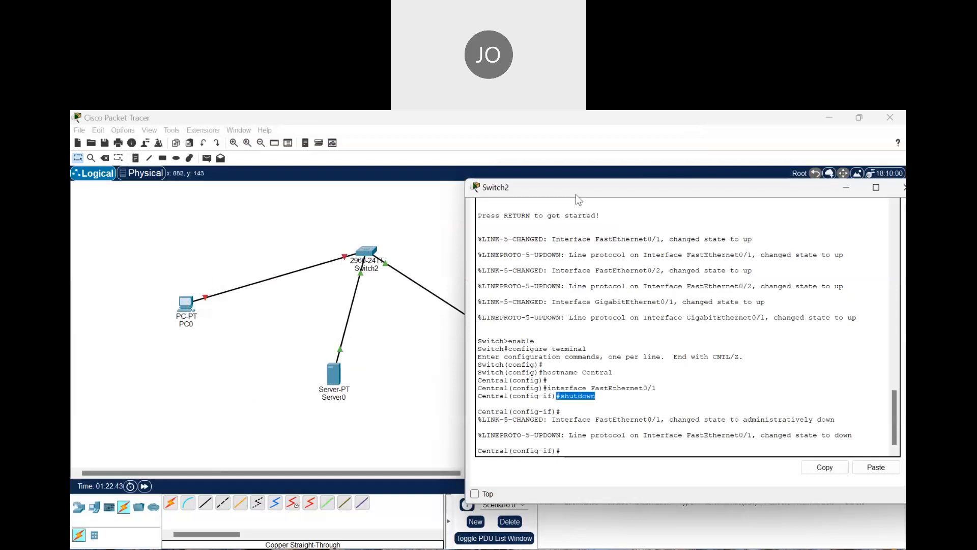
pyautogui.moveTo(575, 194); pyautogui.dragTo(306, 196)
pyautogui.moveTo(307, 197); pyautogui.dragTo(508, 231)
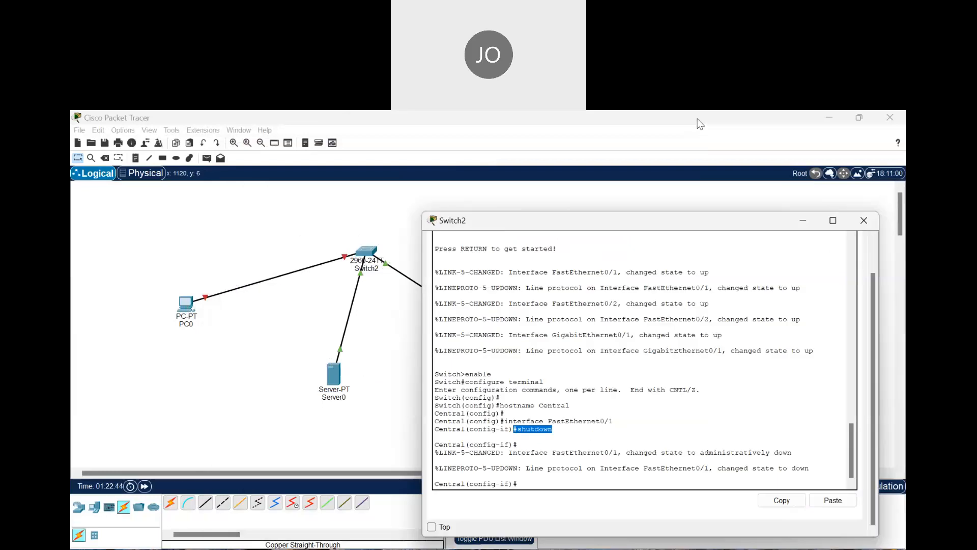
pyautogui.click(700, 125)
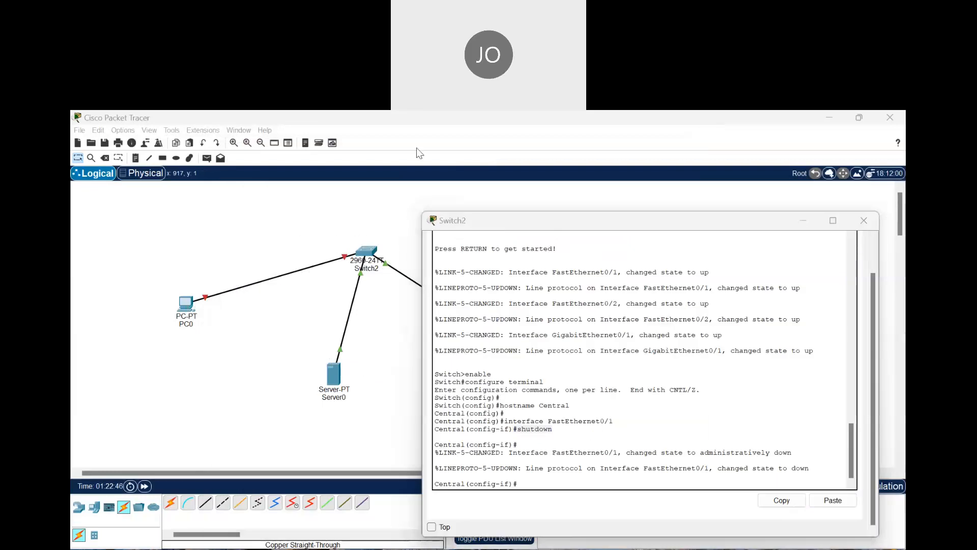